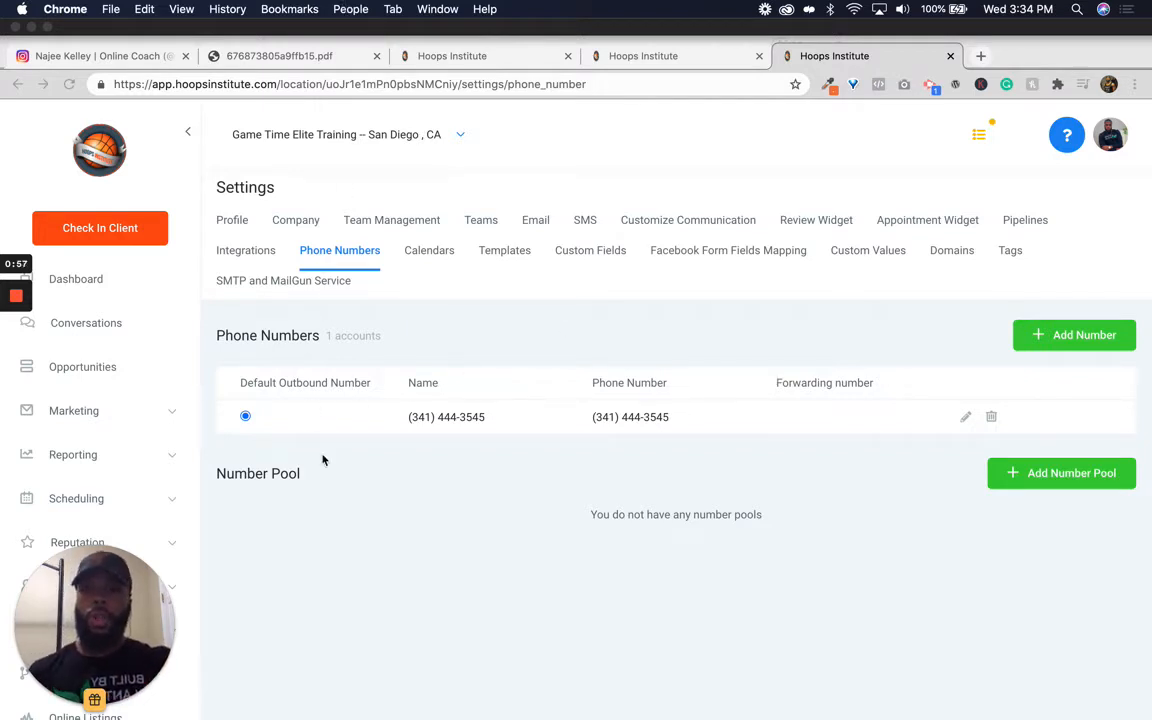
Step: Open the Instagram profile tab and highlight the bio line with the text-keyword instruction
click(180, 32)
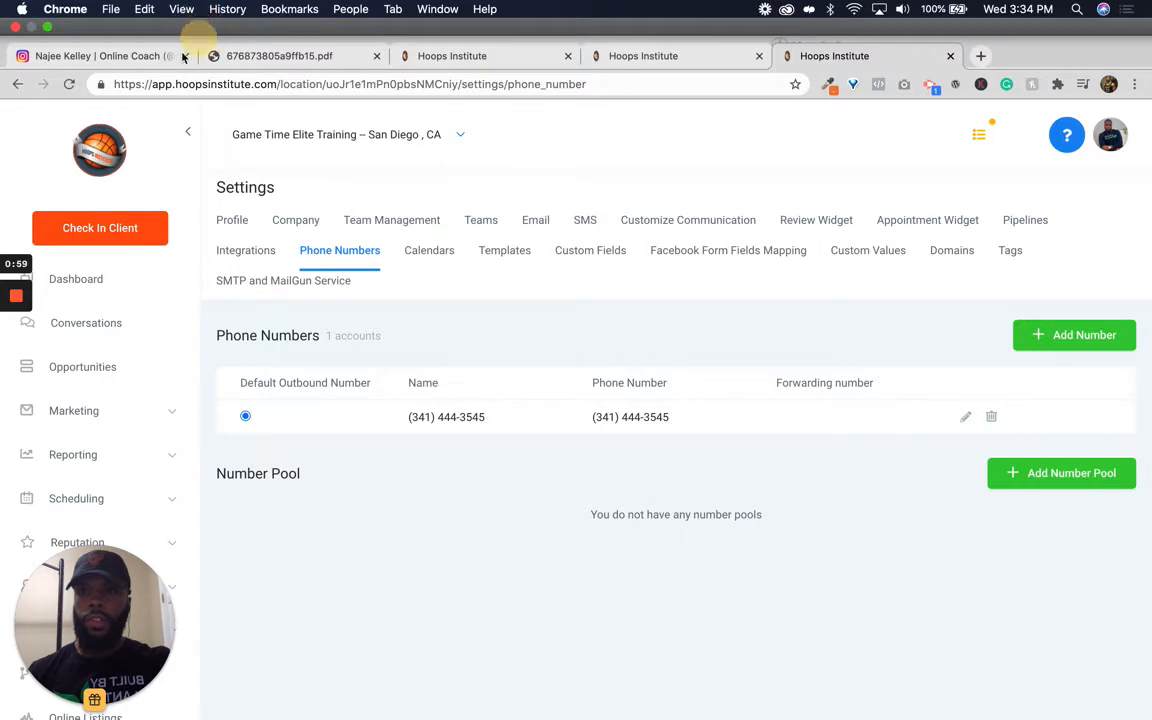
click(142, 55)
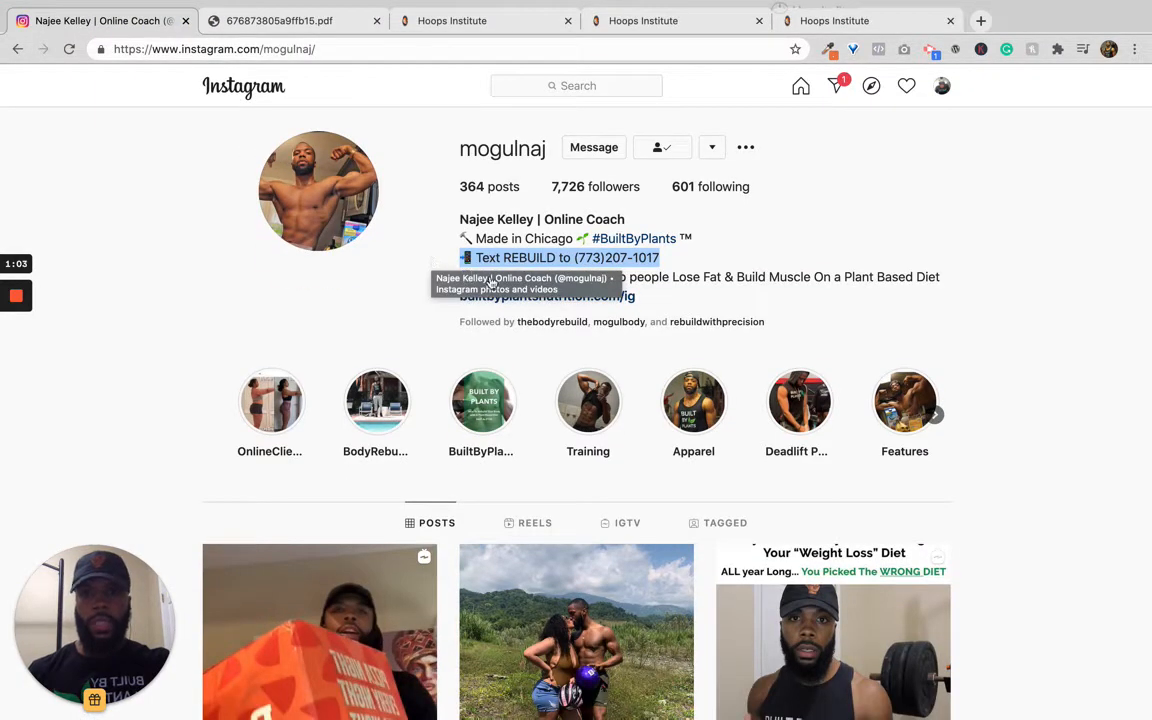
click(419, 326)
click(464, 256)
drag(464, 256, 661, 258)
click(661, 258)
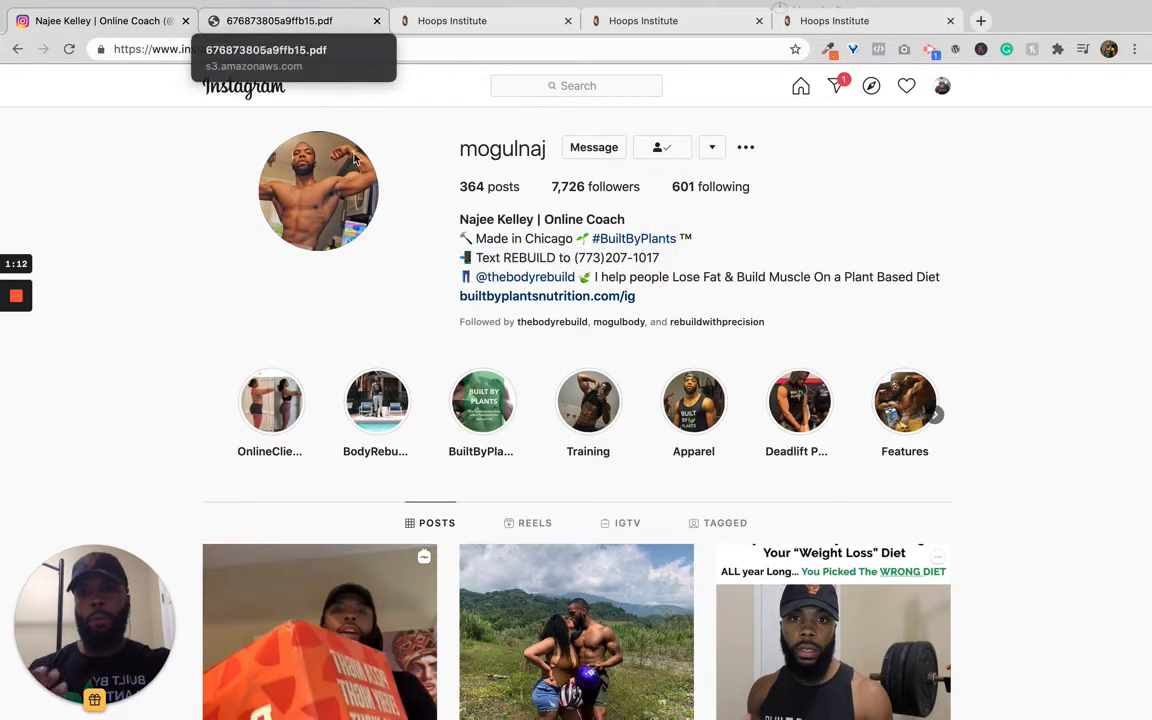
Step: Open the PDF guide tab and scroll through the 5 Key Habits lead-magnet guide
click(341, 21)
scroll(366, 260, down, 6)
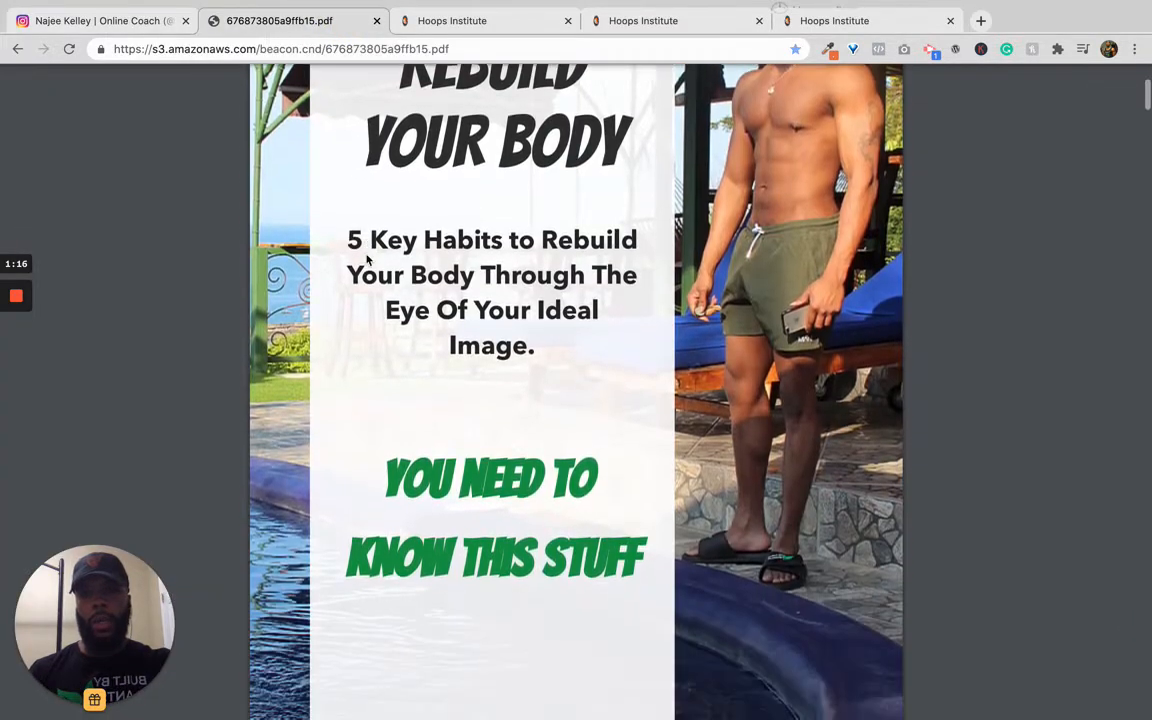
scroll(366, 260, down, 5)
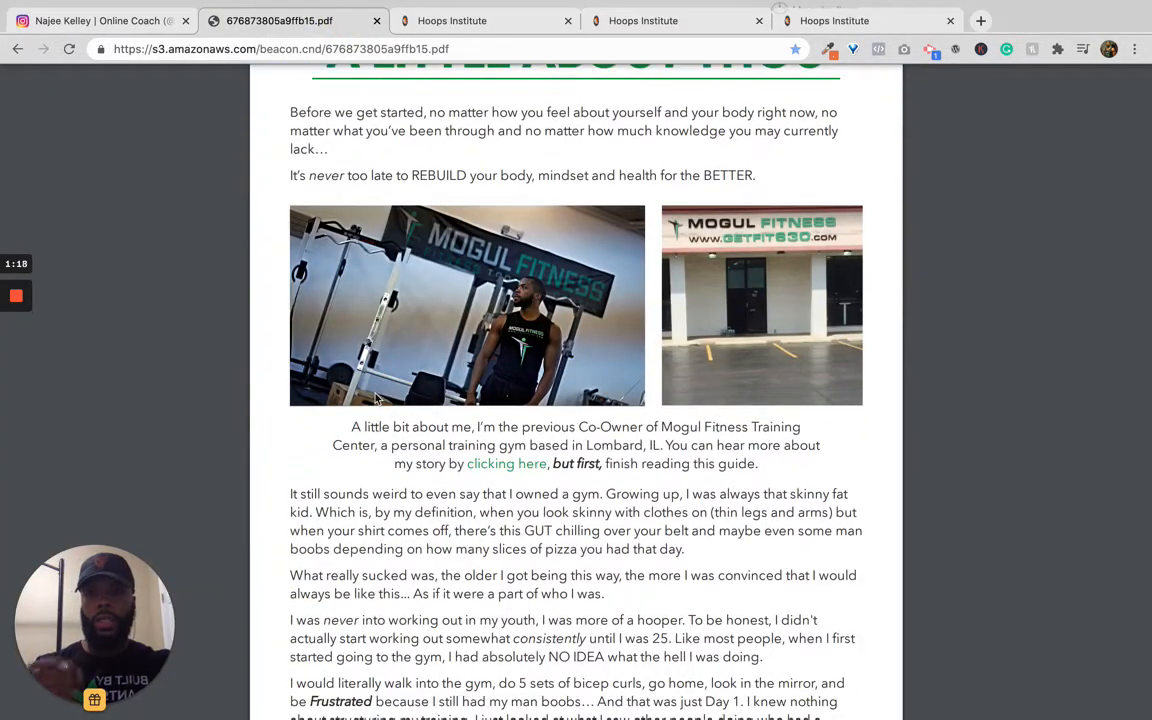
scroll(376, 398, down, 5)
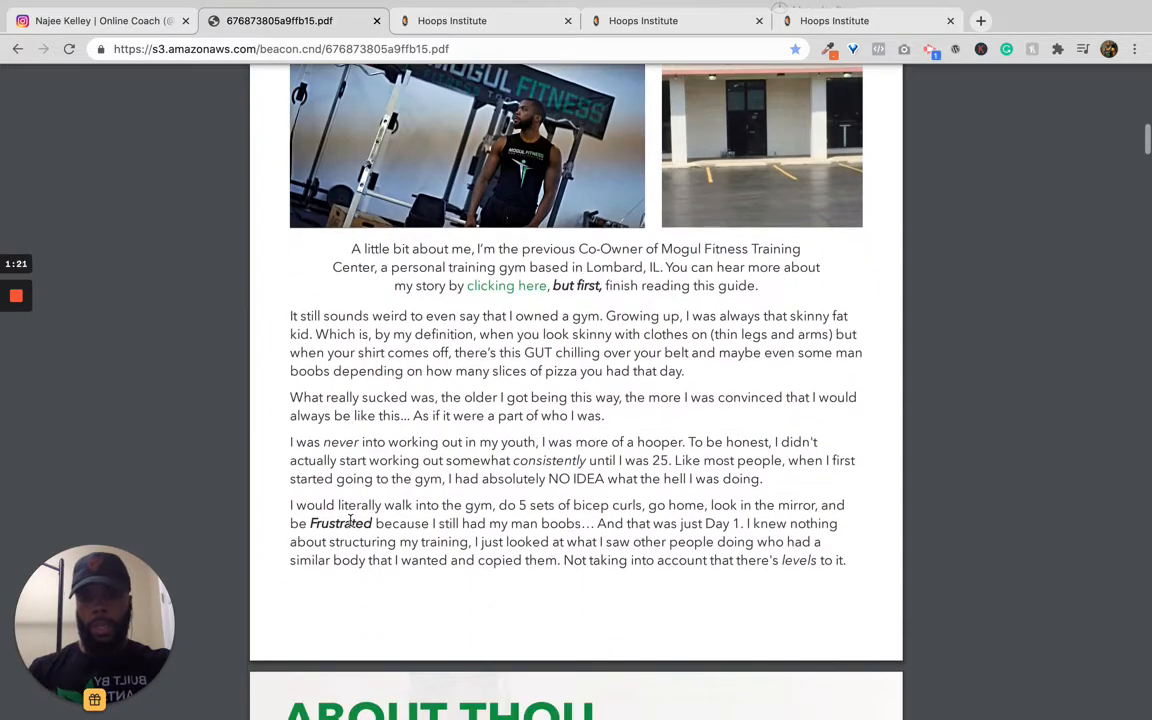
scroll(350, 520, down, 20)
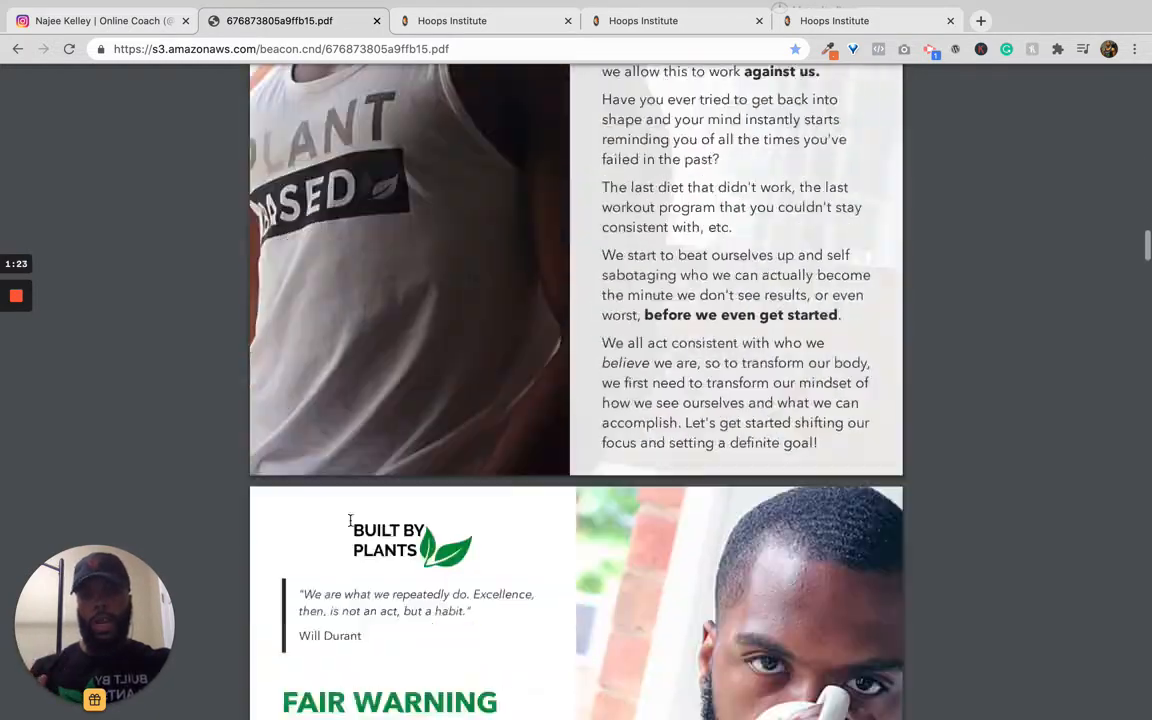
scroll(350, 520, down, 20)
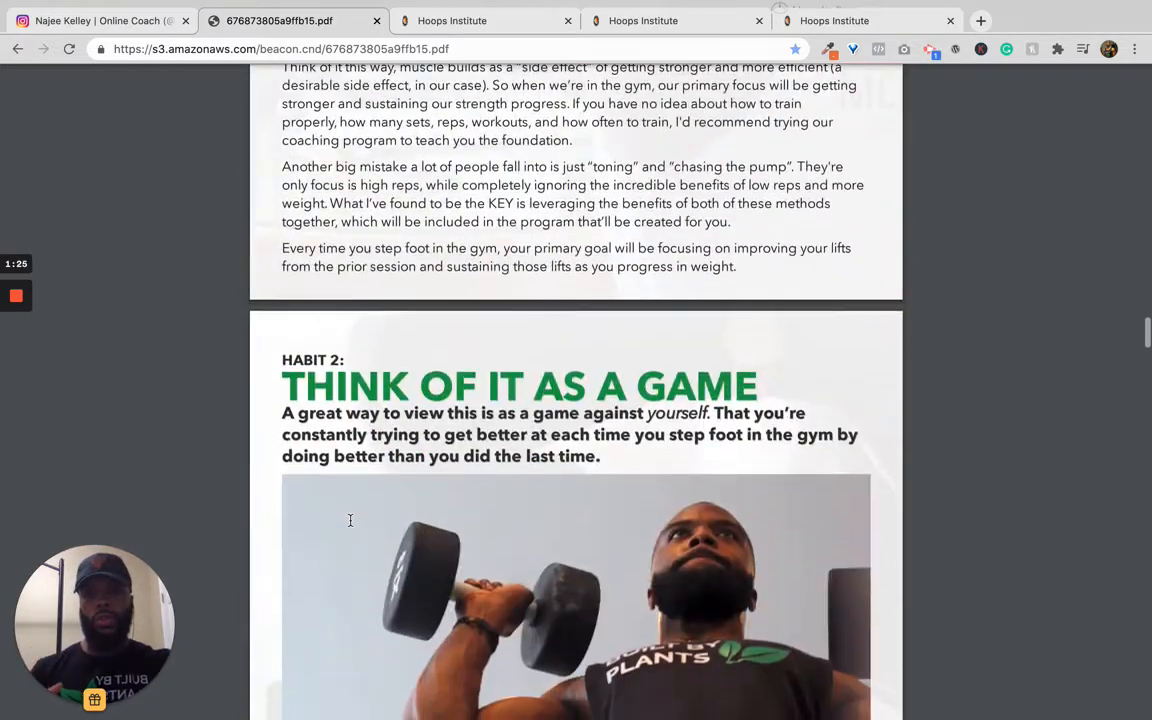
scroll(350, 520, down, 20)
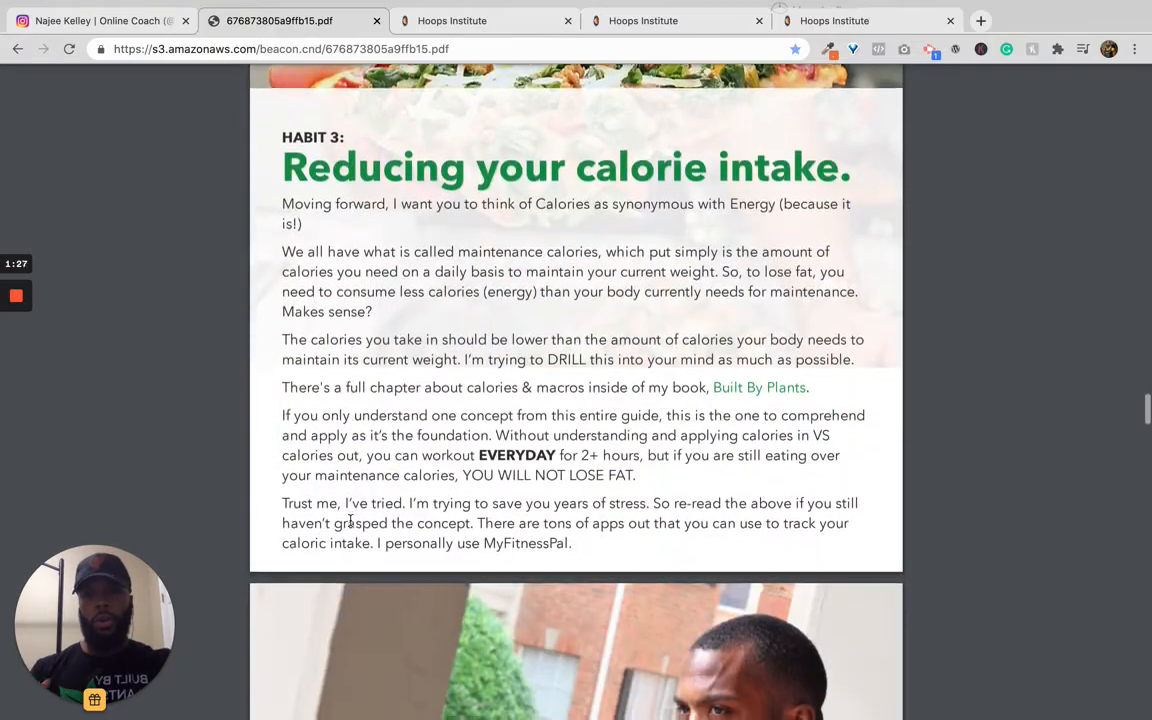
scroll(350, 520, up, 3)
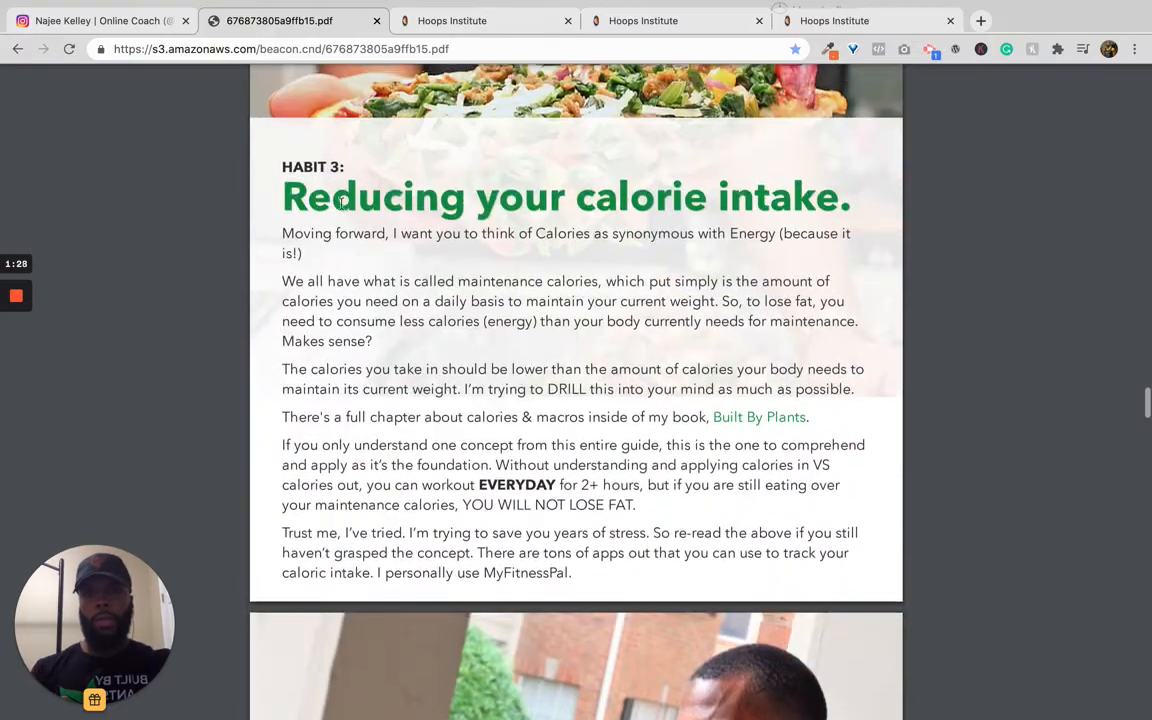
Step: Switch to Dialpad and start composing a new text message
click(480, 20)
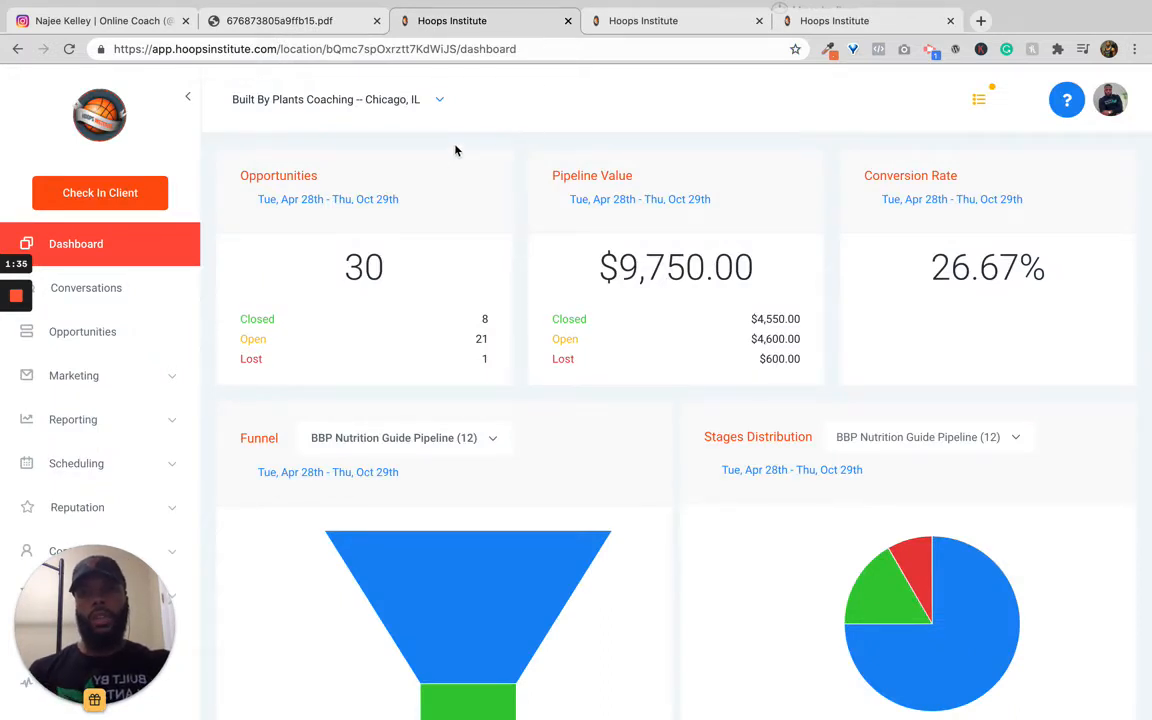
key(ctrl+Right)
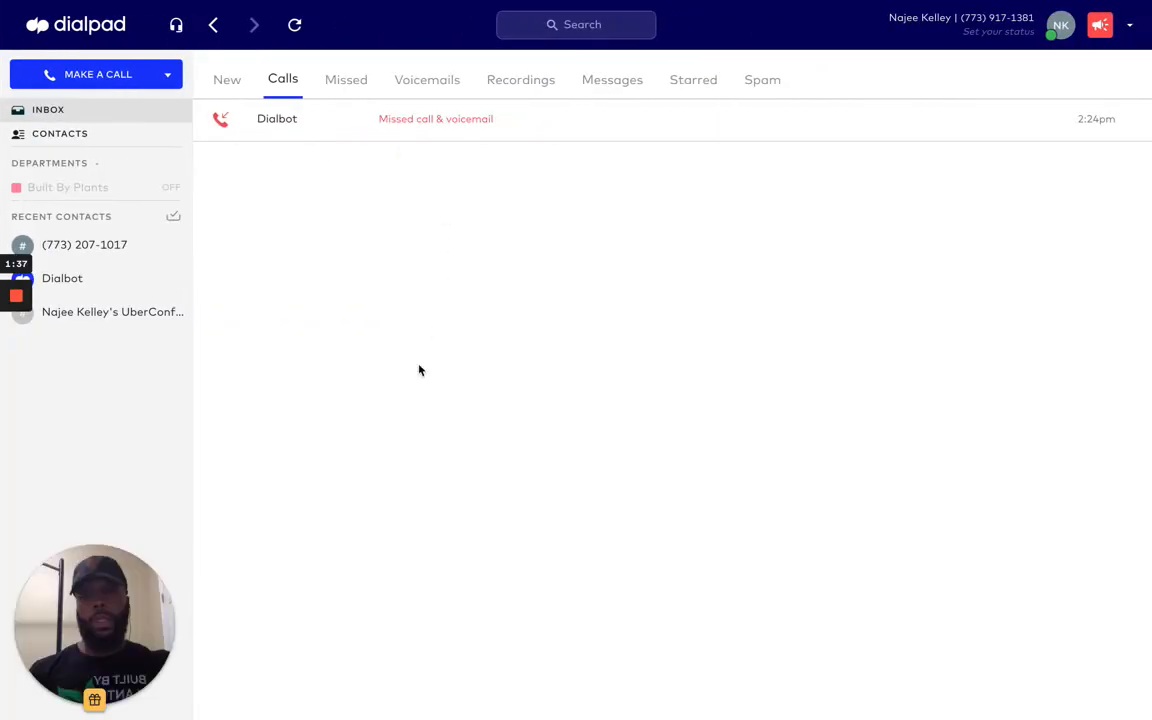
click(166, 76)
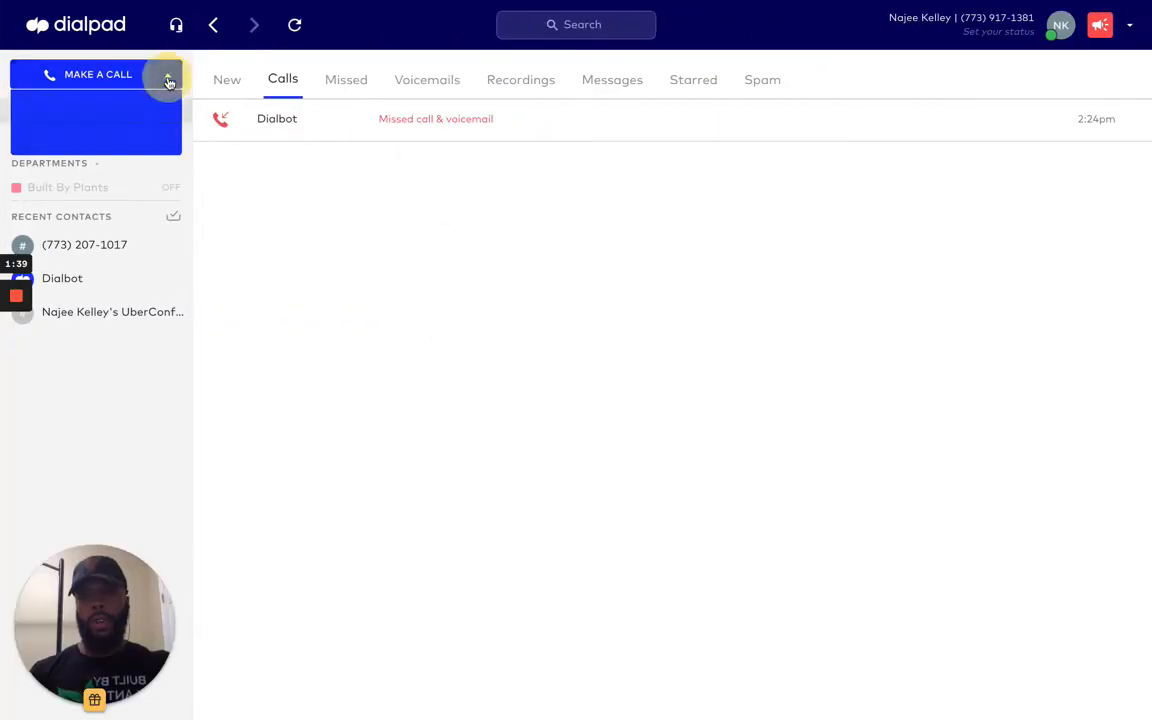
click(158, 107)
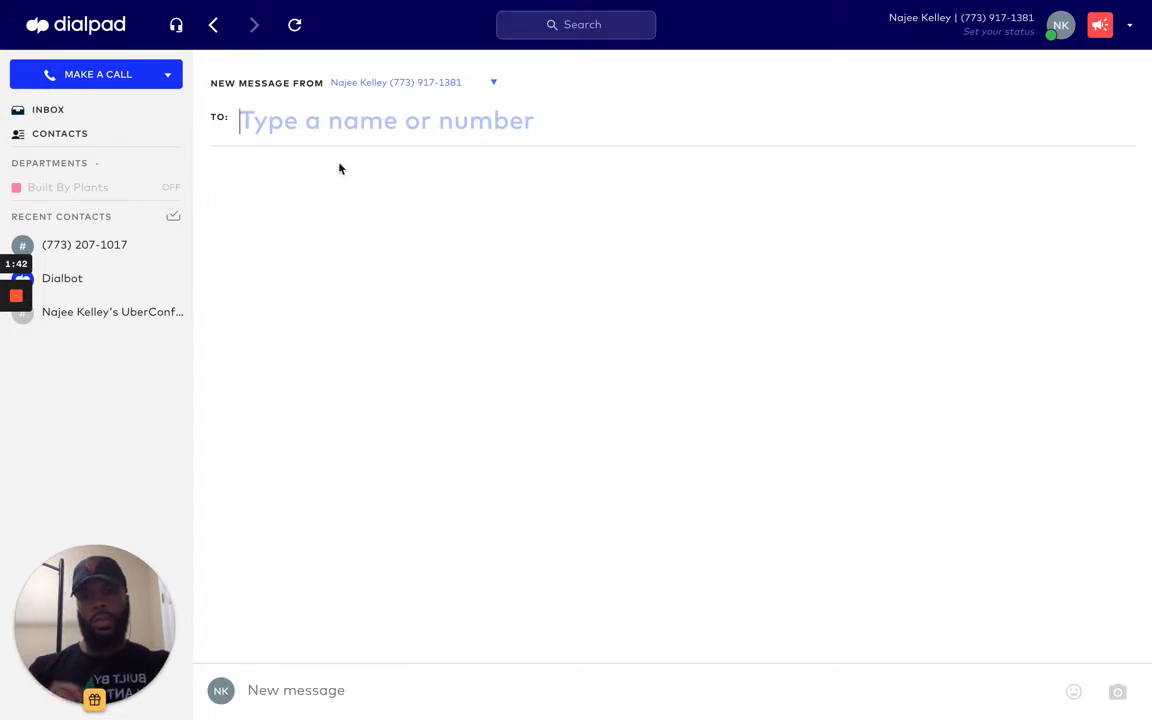
Step: Address the new message to the test contact's phone number from the suggestions
text(773)
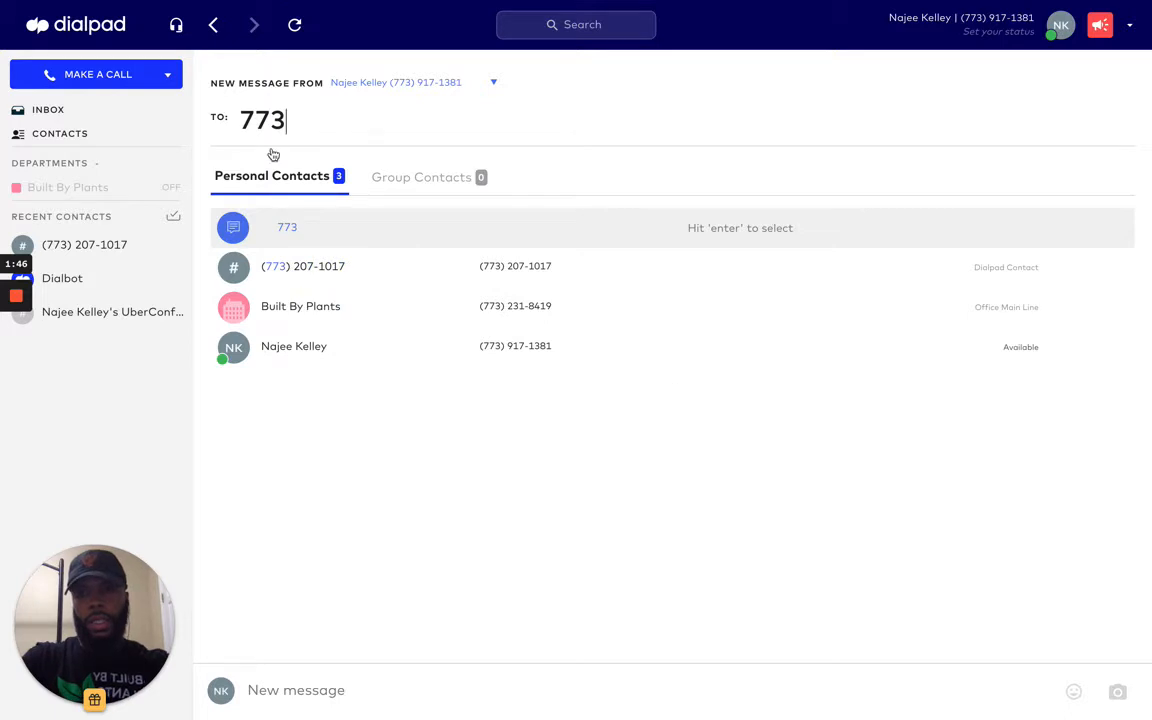
click(309, 269)
Step: Send the text message 'rebuild' to that contact
click(311, 688)
text(rebuu)
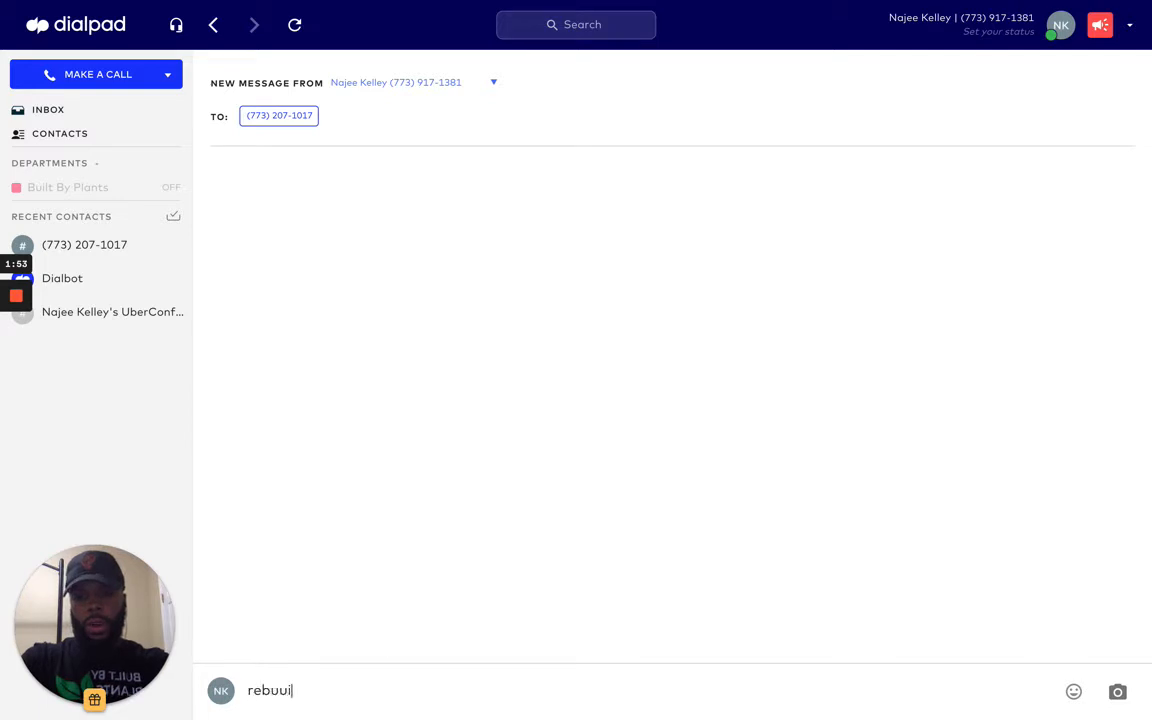
key(BackSpace)
text(ild)
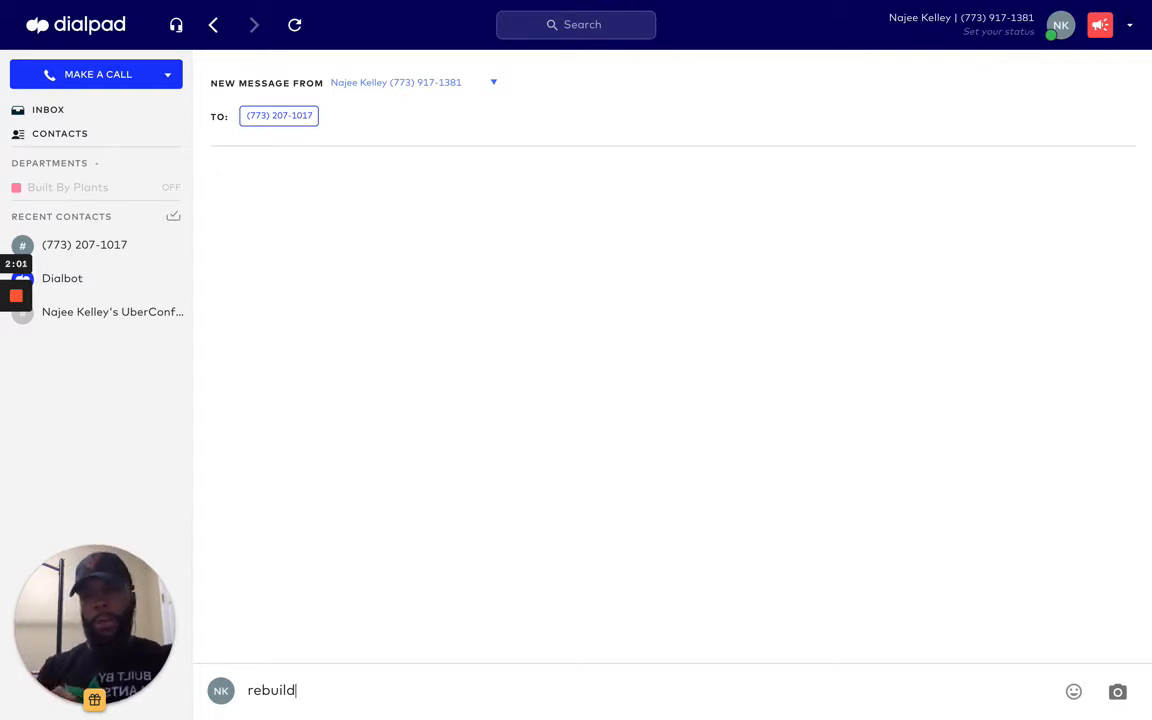
key(Return)
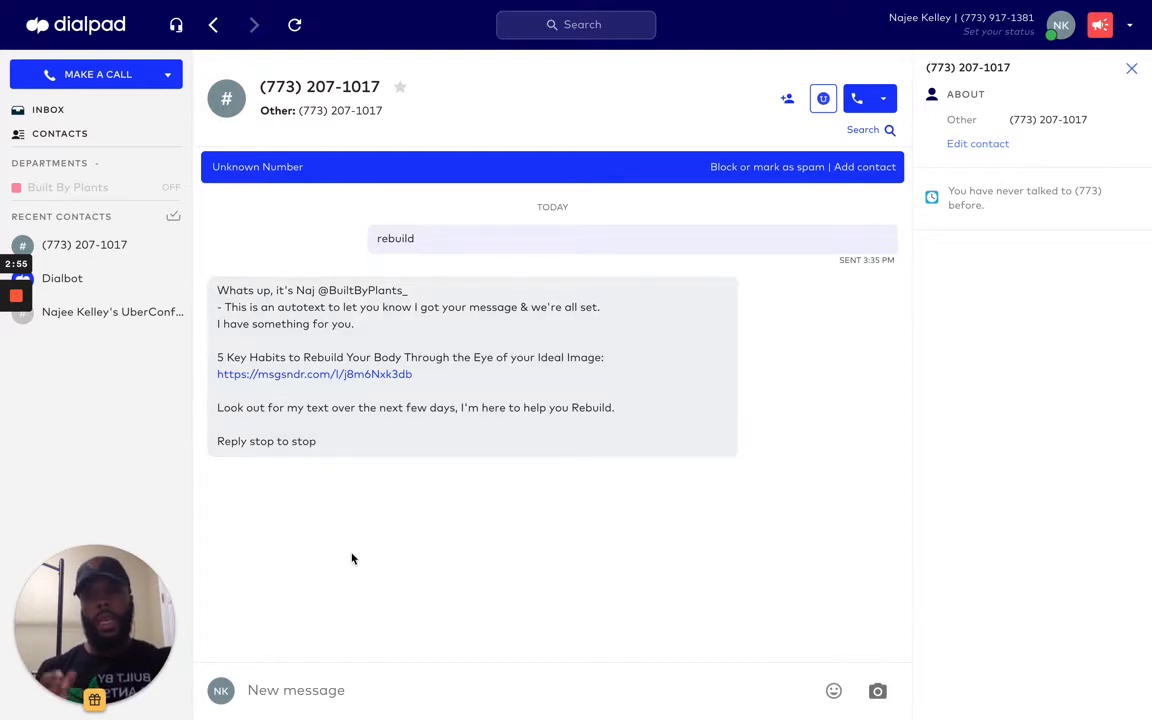
Step: Return to the browser and open the Triggers page of the Game Time Elite Training account
key(ctrl+Left)
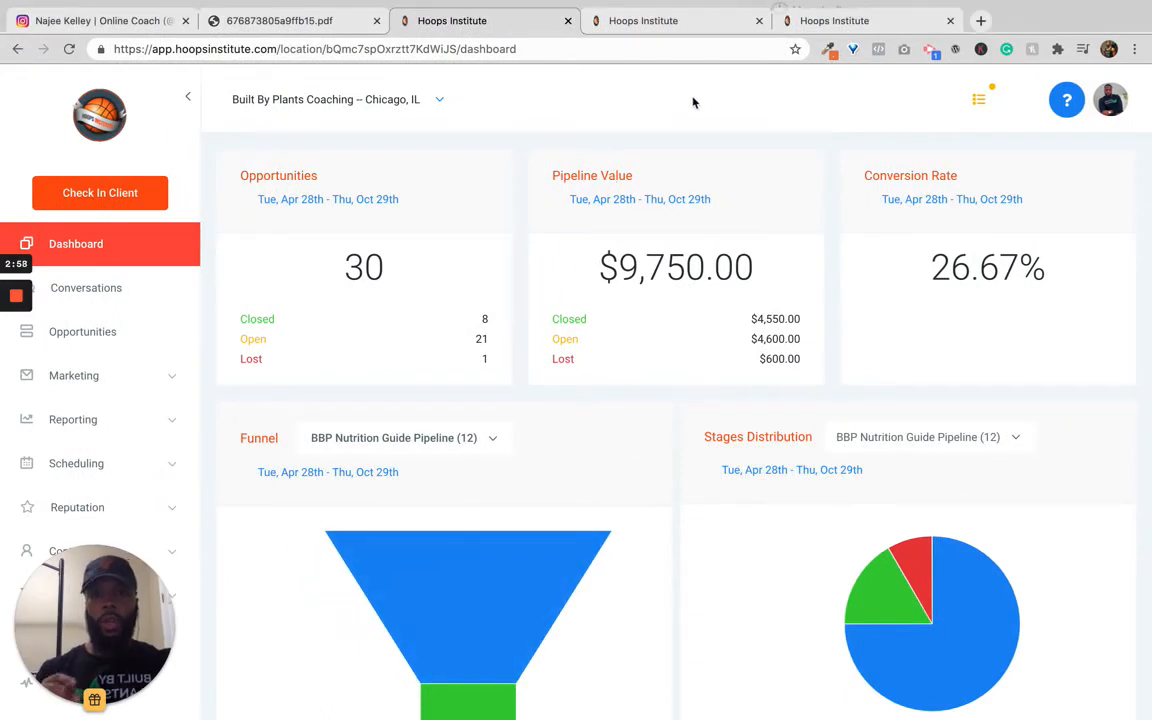
click(698, 21)
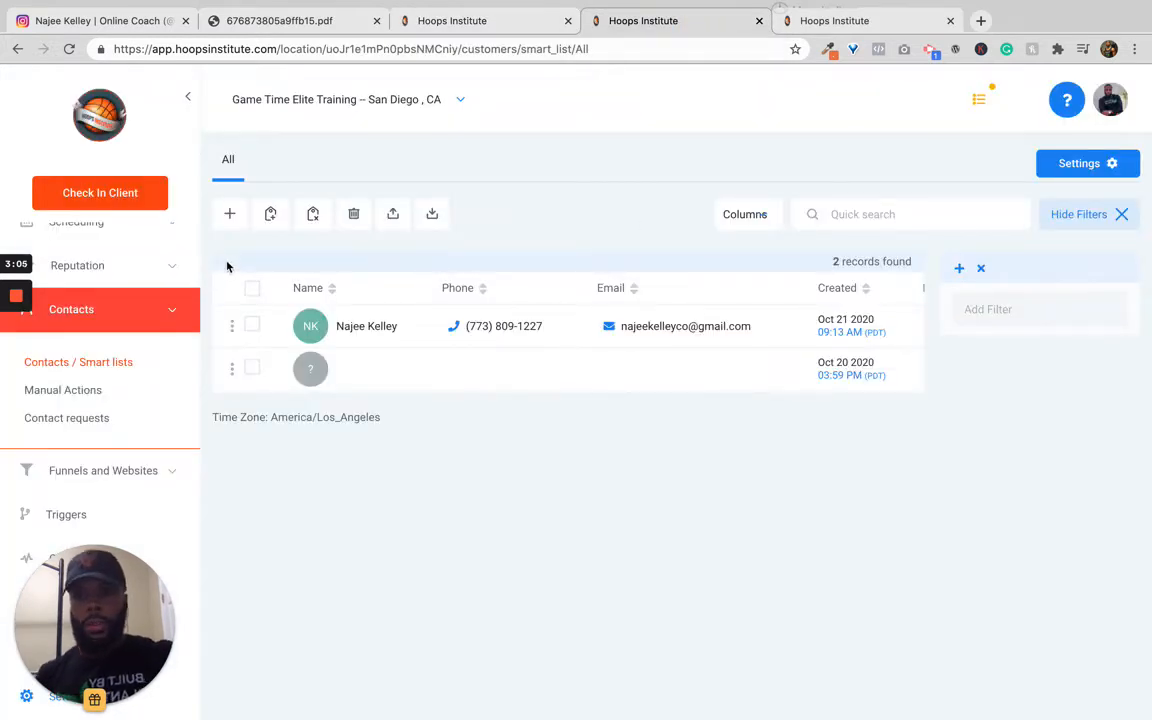
scroll(86, 424, up, 5)
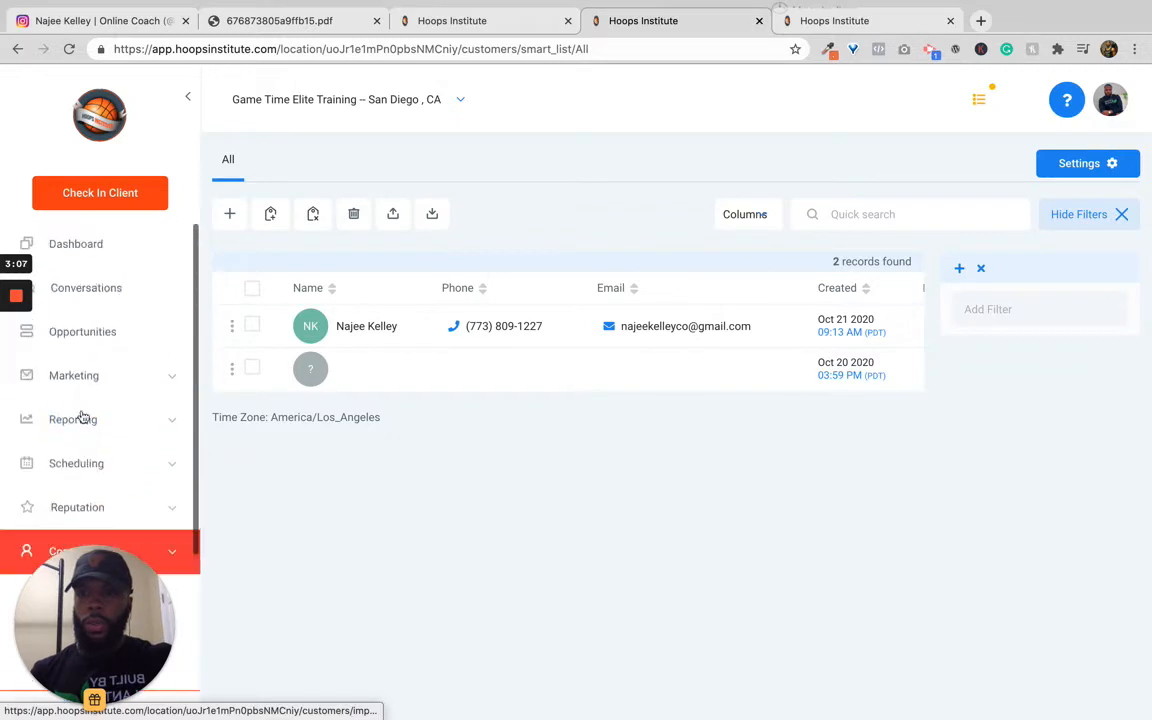
click(76, 246)
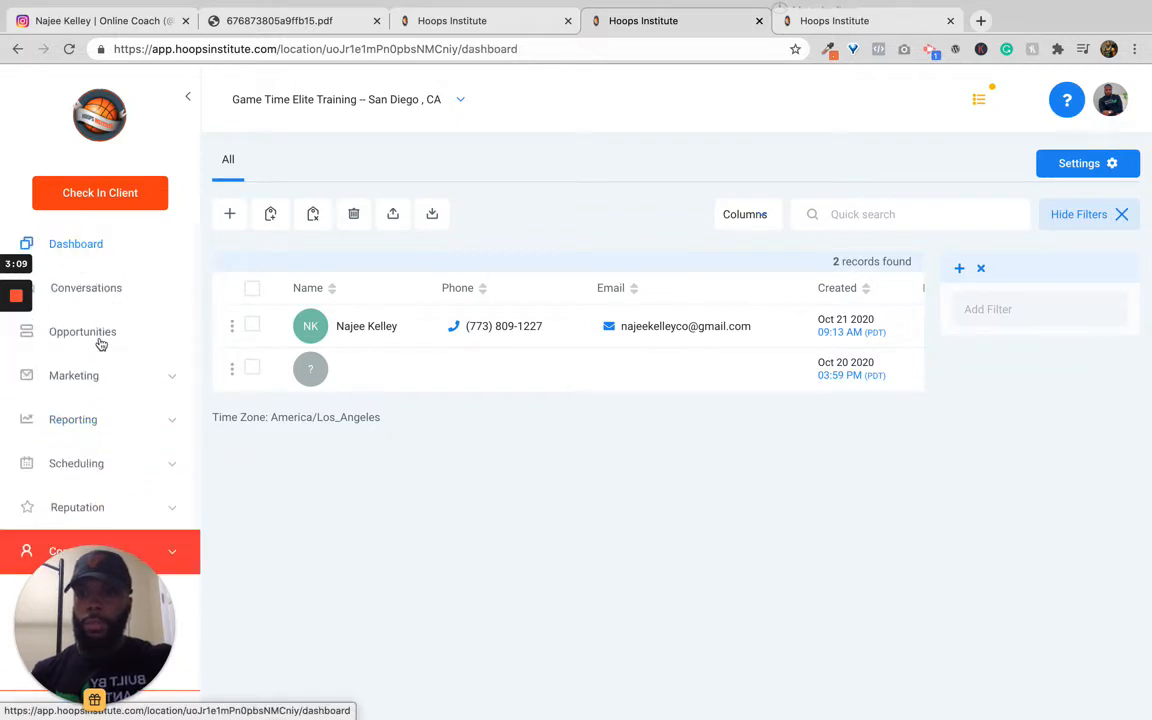
scroll(99, 379, down, 2)
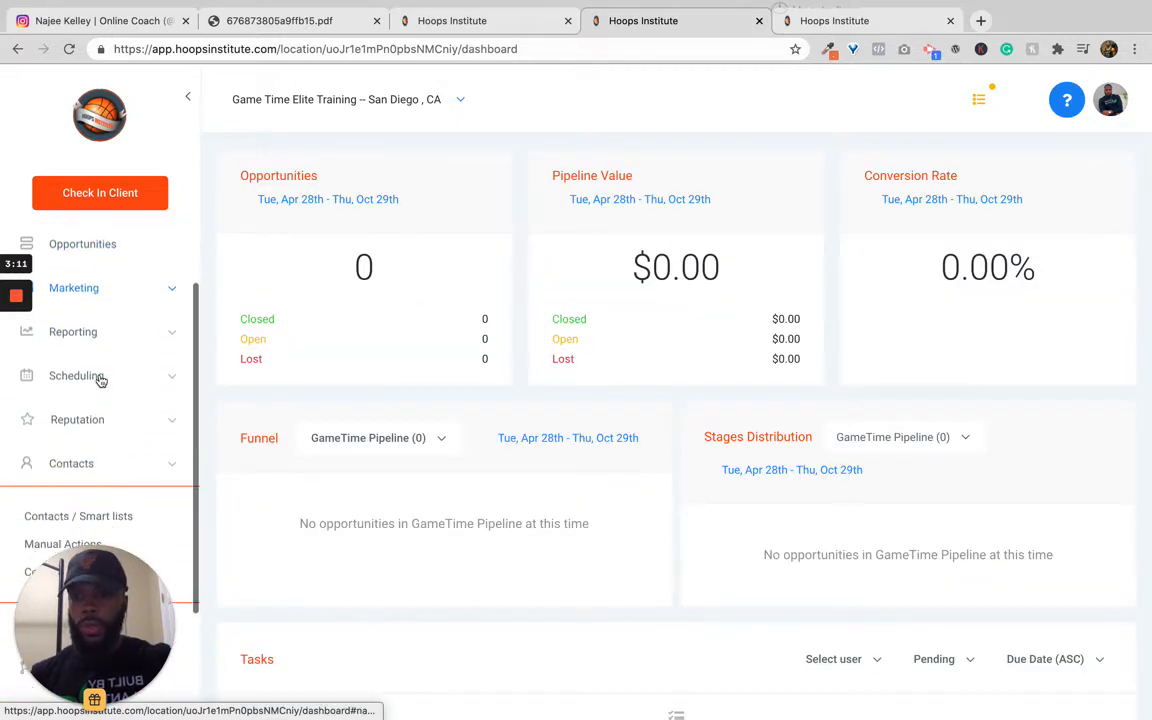
scroll(100, 380, down, 3)
click(72, 516)
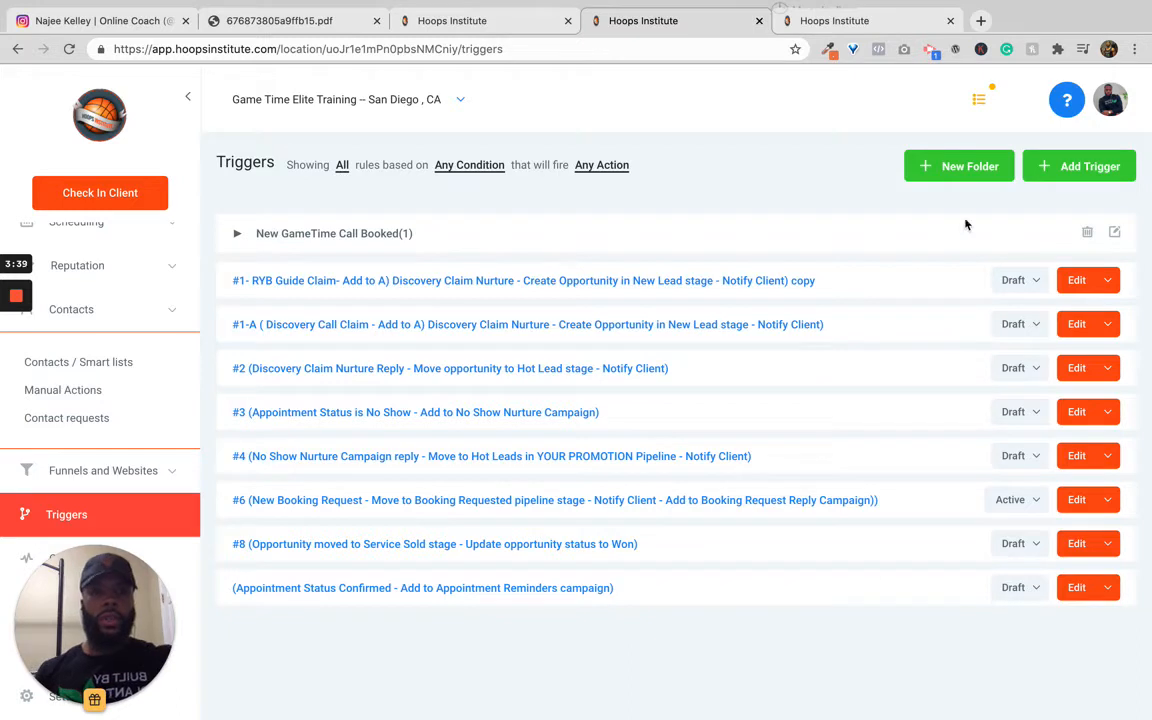
Step: Add a new trigger named 'Text Keyword Campaign' and save it
click(1074, 172)
click(632, 200)
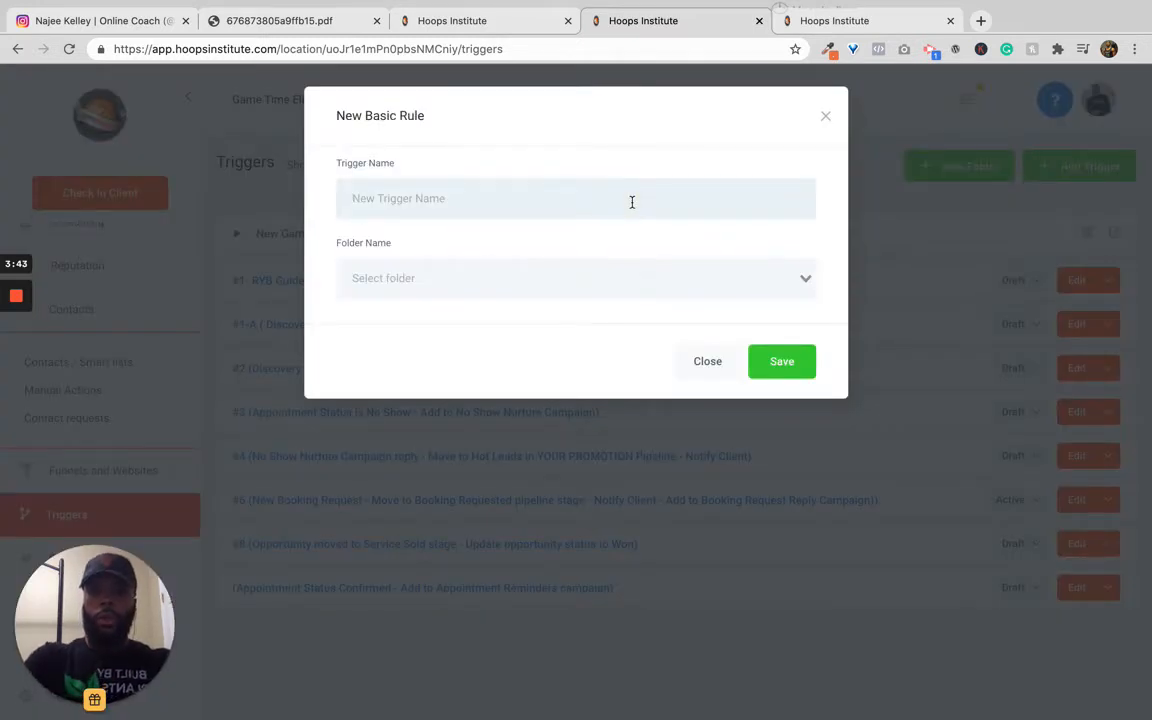
text(Te)
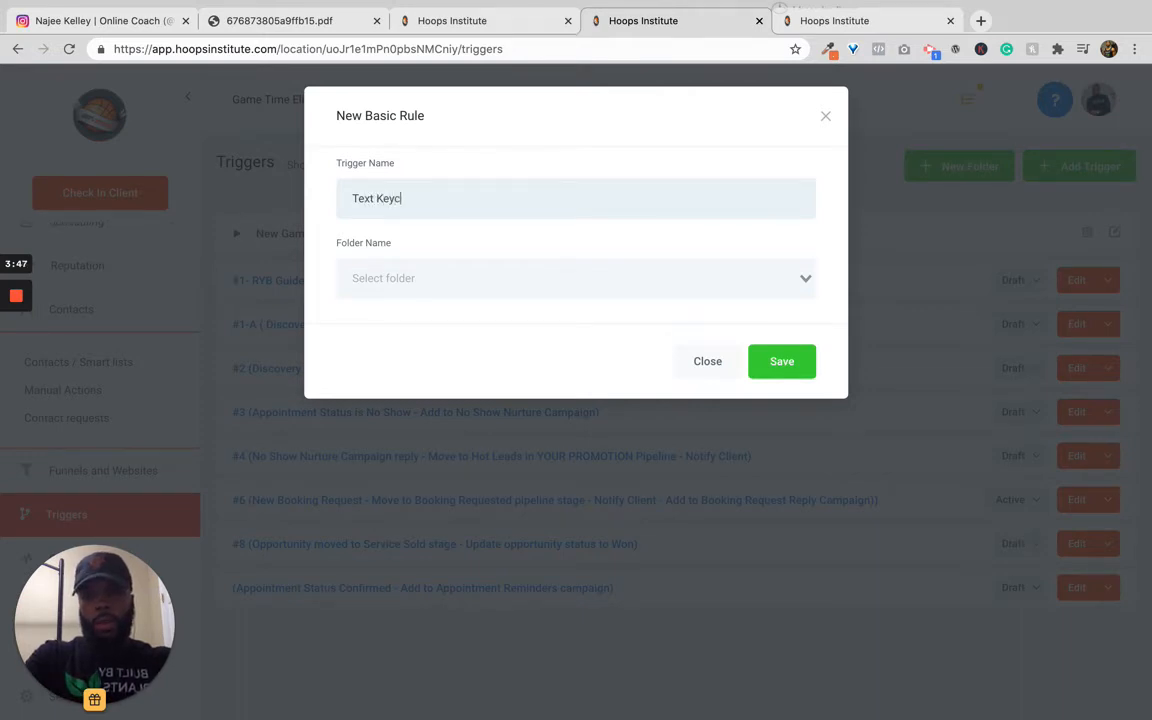
text(xt Keywor)
text(d Camp)
text(iagn)
key(BackSpace)
key(BackSpace)
key(BackSpace)
key(BackSpace)
text(aign)
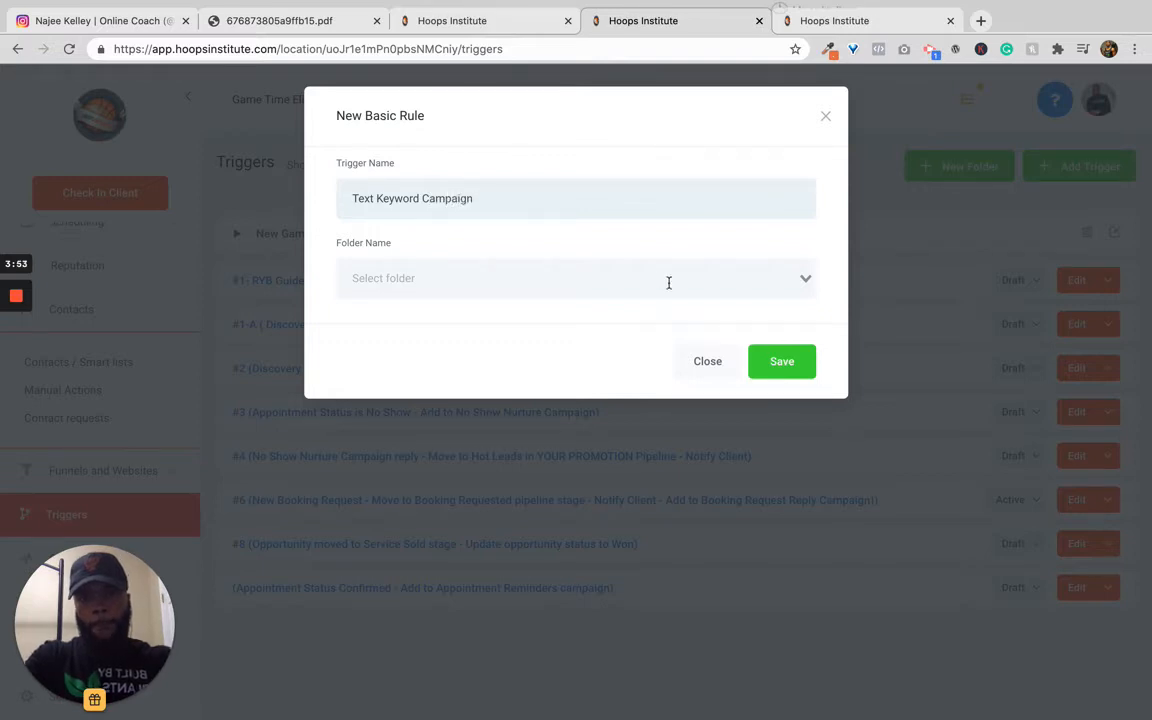
click(778, 360)
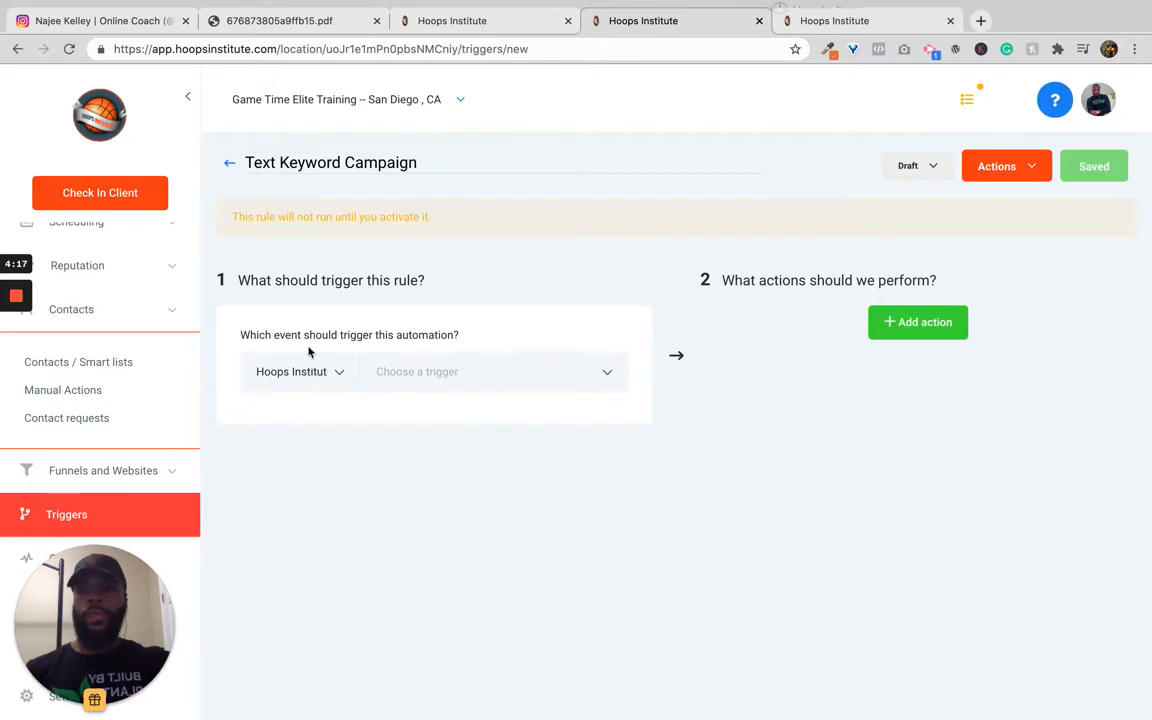
Step: Set the trigger event to Customer Replied
click(476, 370)
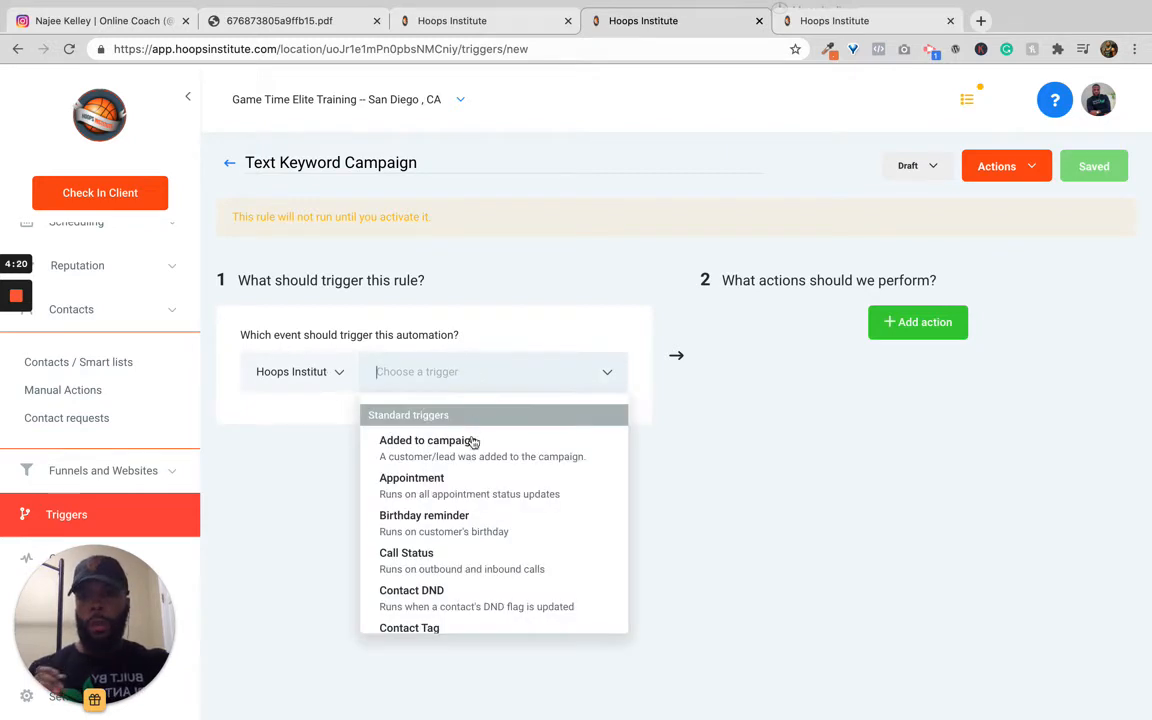
scroll(463, 511, down, 1)
scroll(463, 511, down, 5)
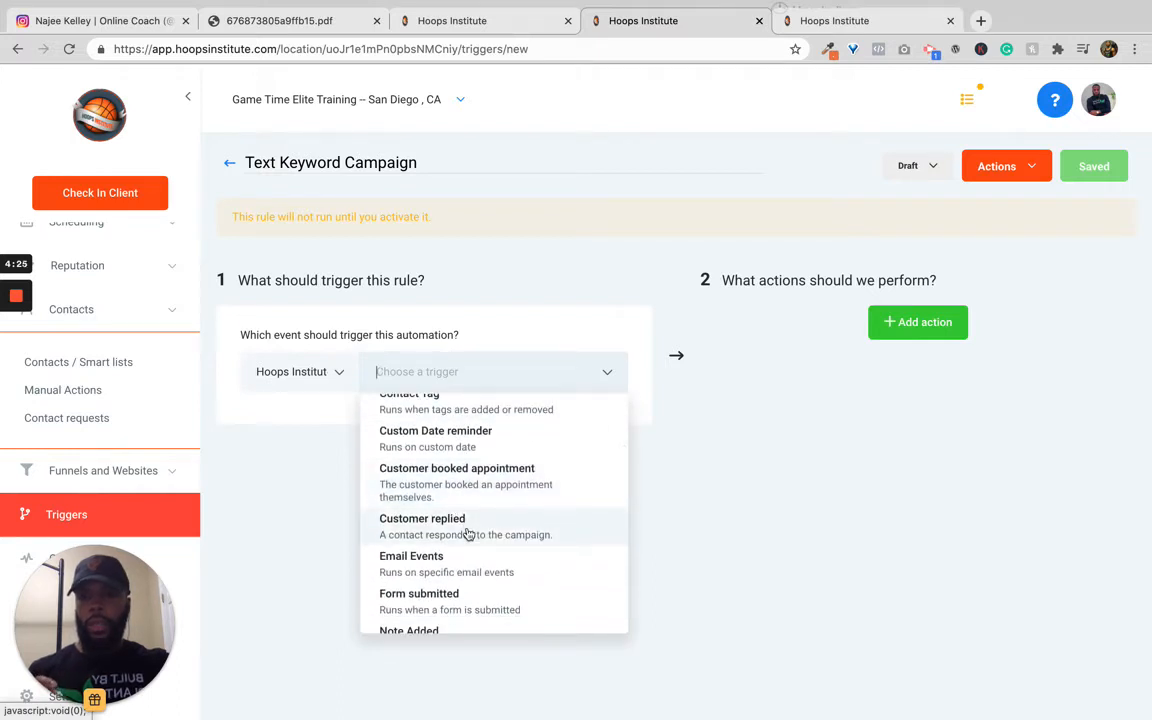
click(468, 530)
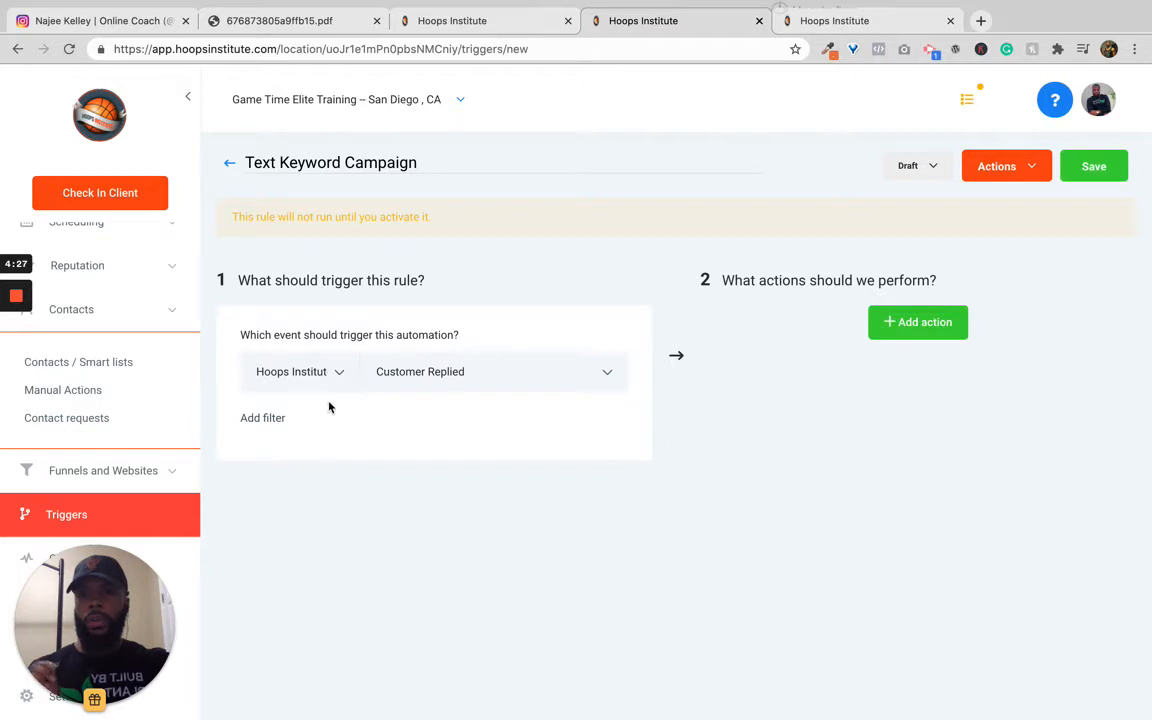
Step: Add a Contains Phrase filter to the trigger with the phrase 'crossover'
click(274, 425)
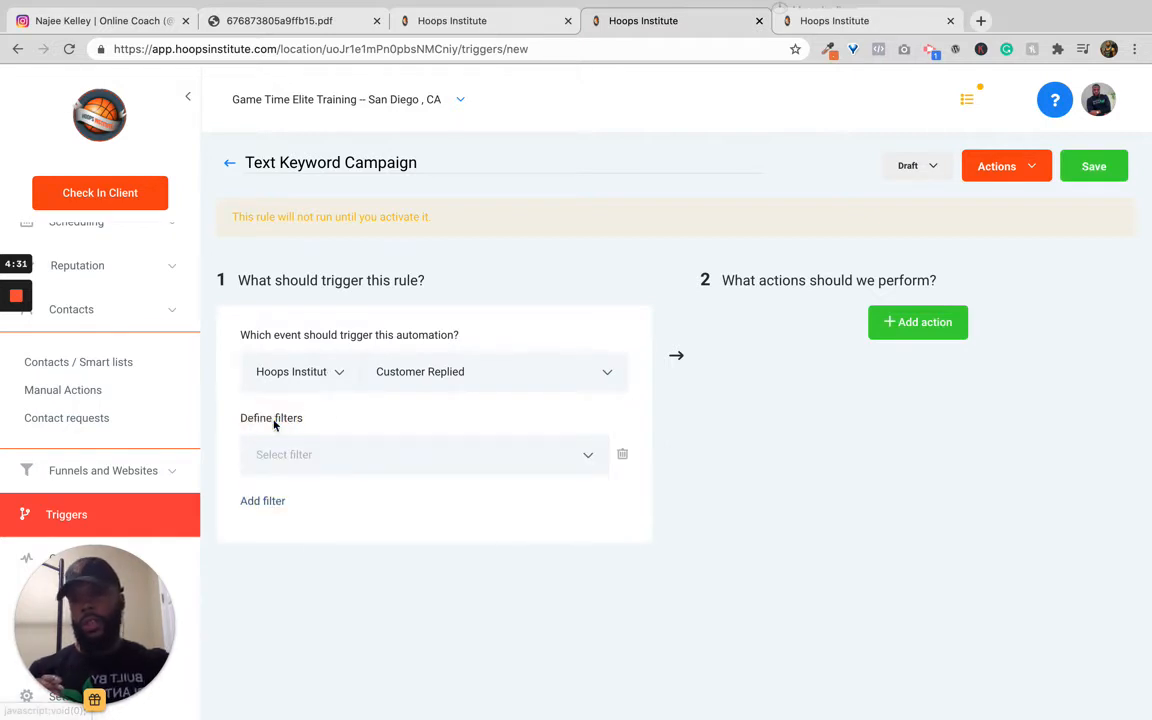
click(316, 458)
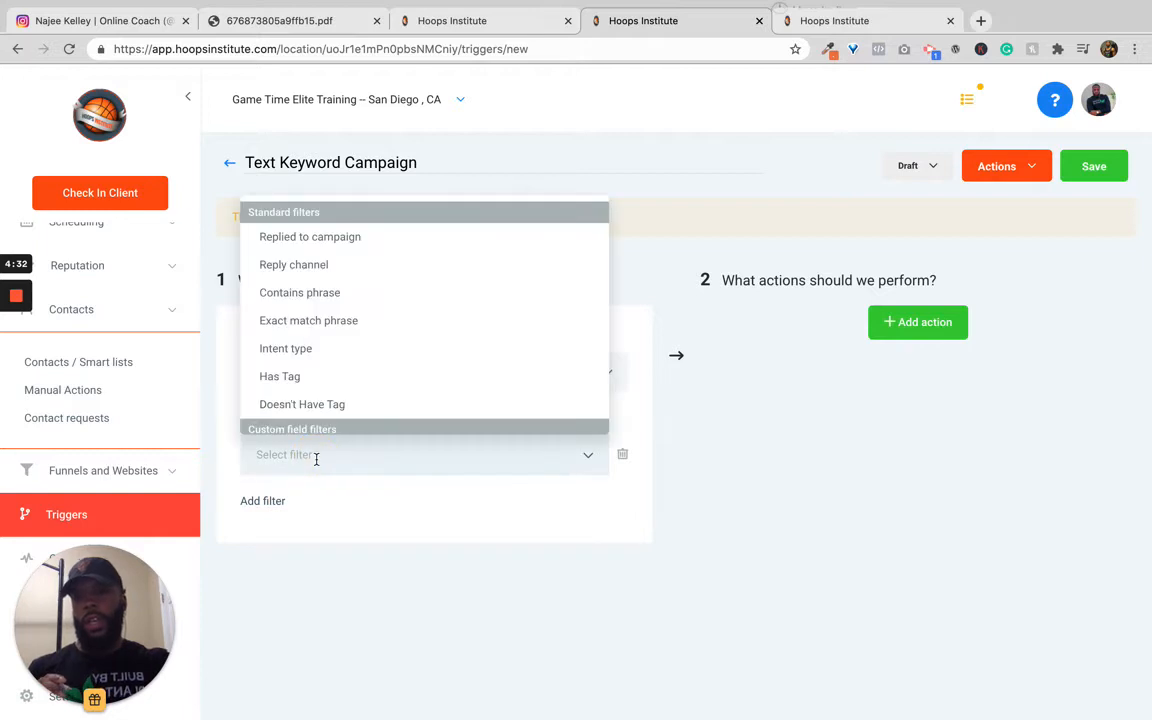
click(320, 298)
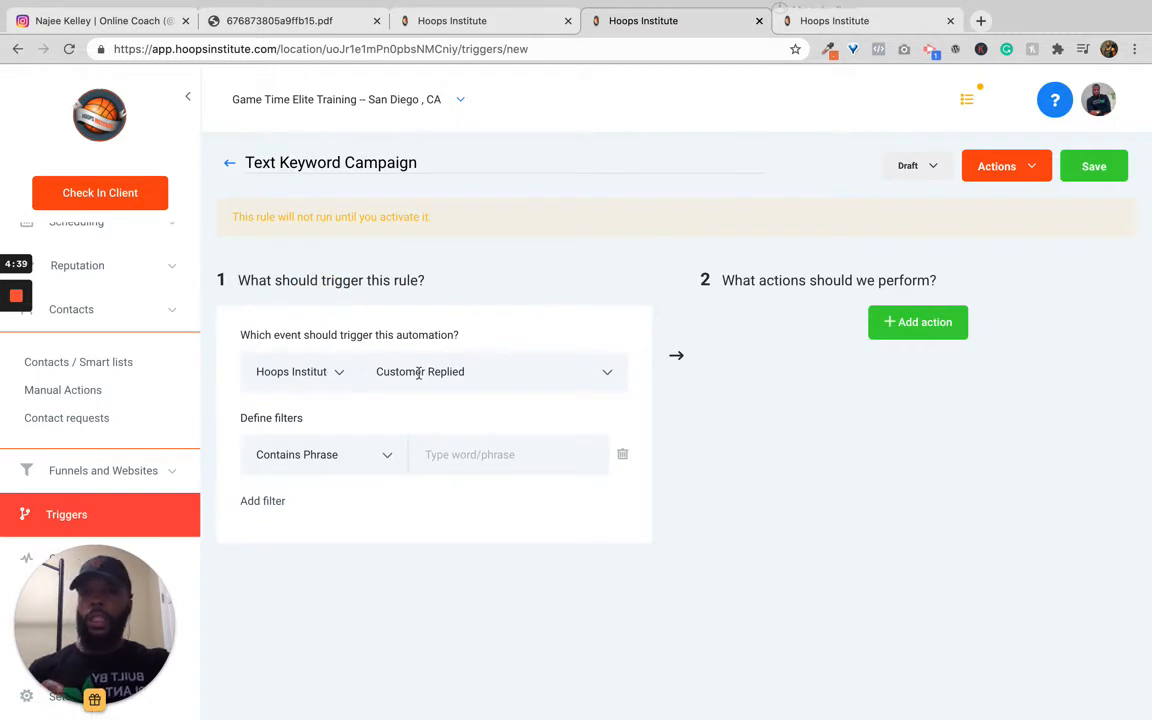
click(482, 456)
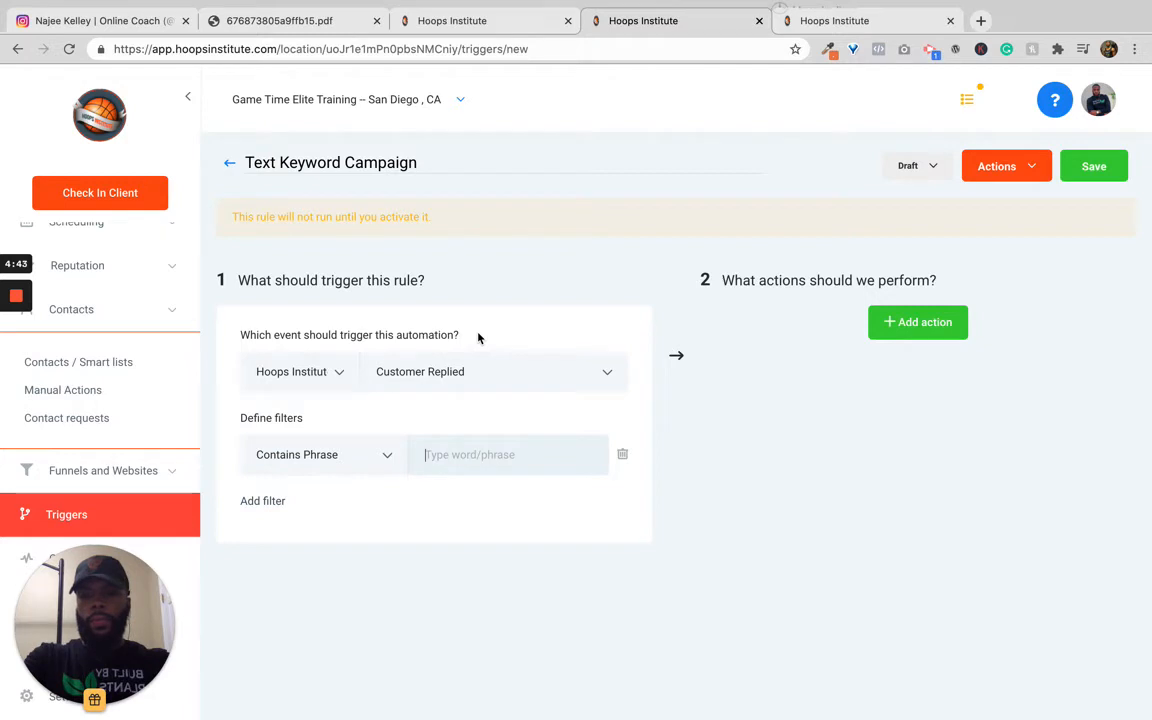
text(crossover)
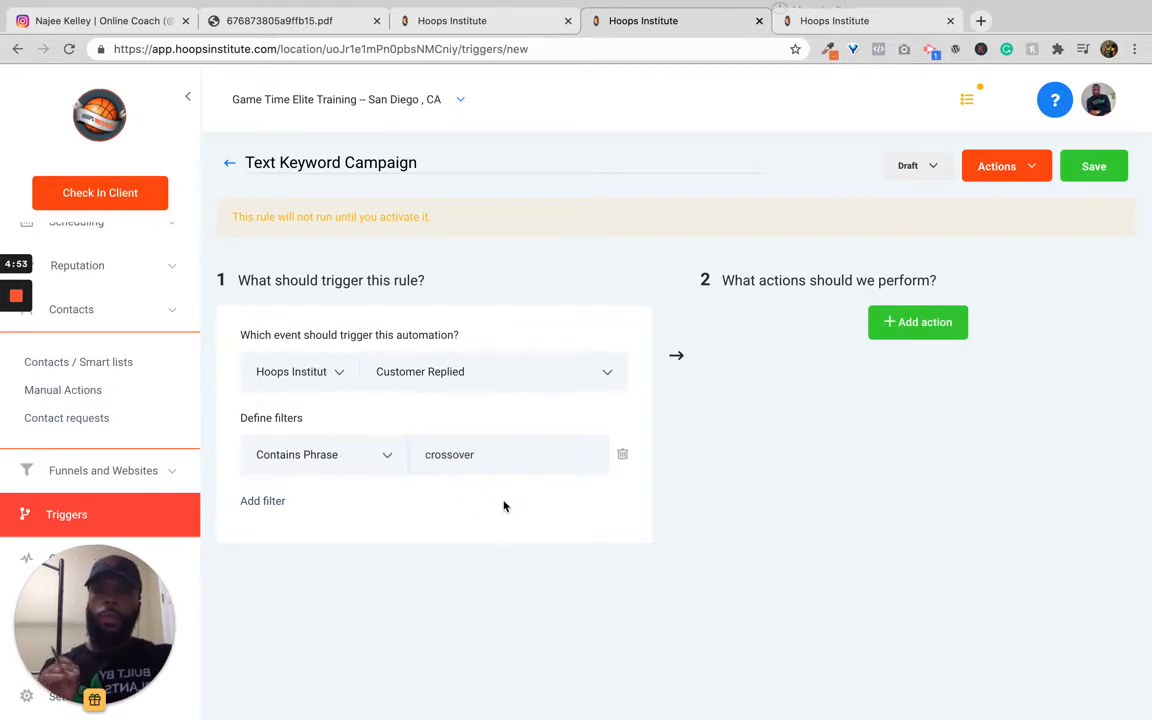
Step: Add a new action to the trigger and browse the list of available action types
click(919, 324)
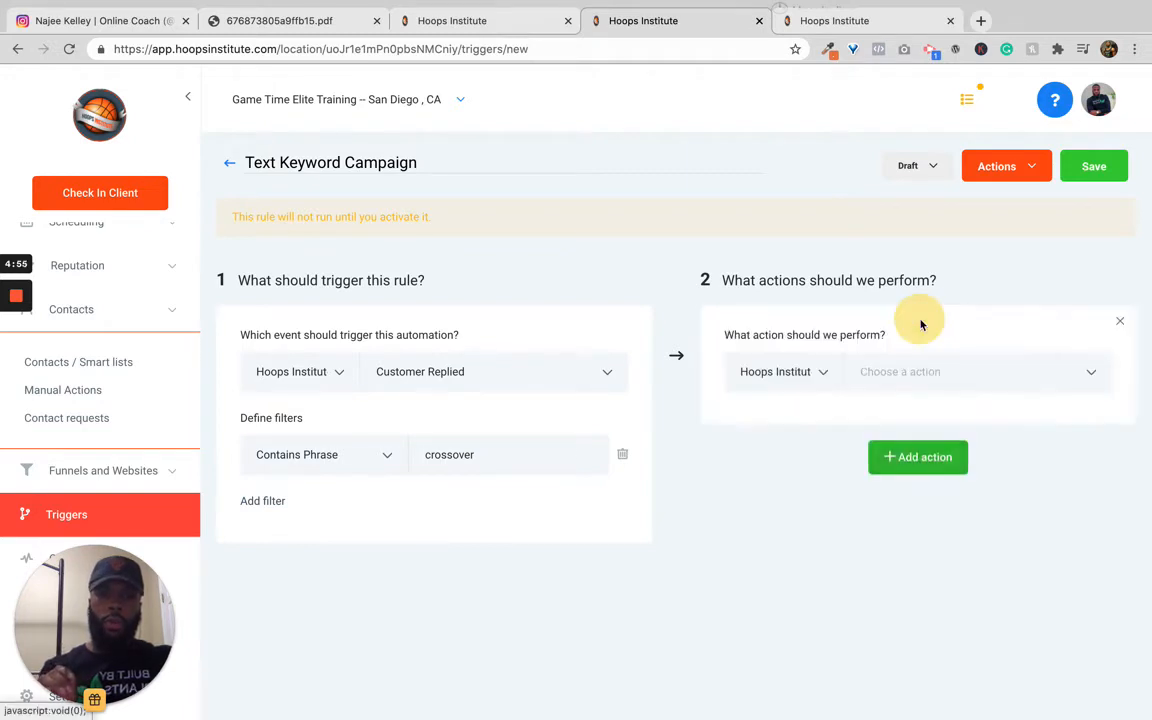
click(884, 372)
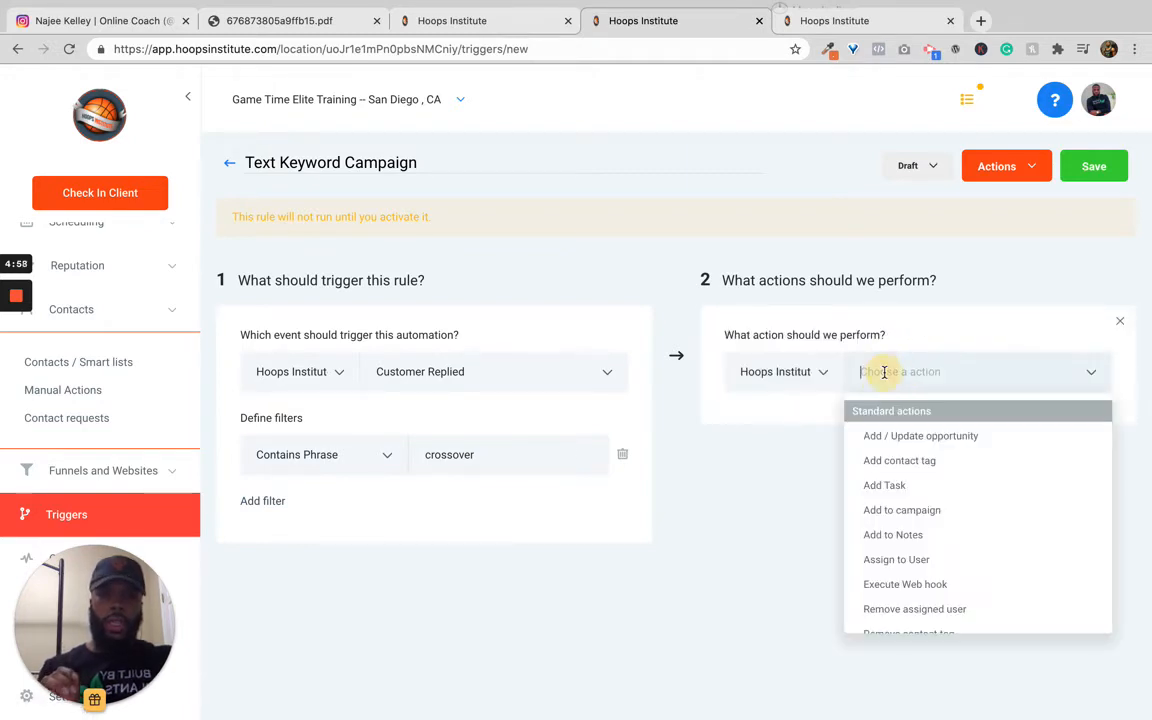
click(811, 460)
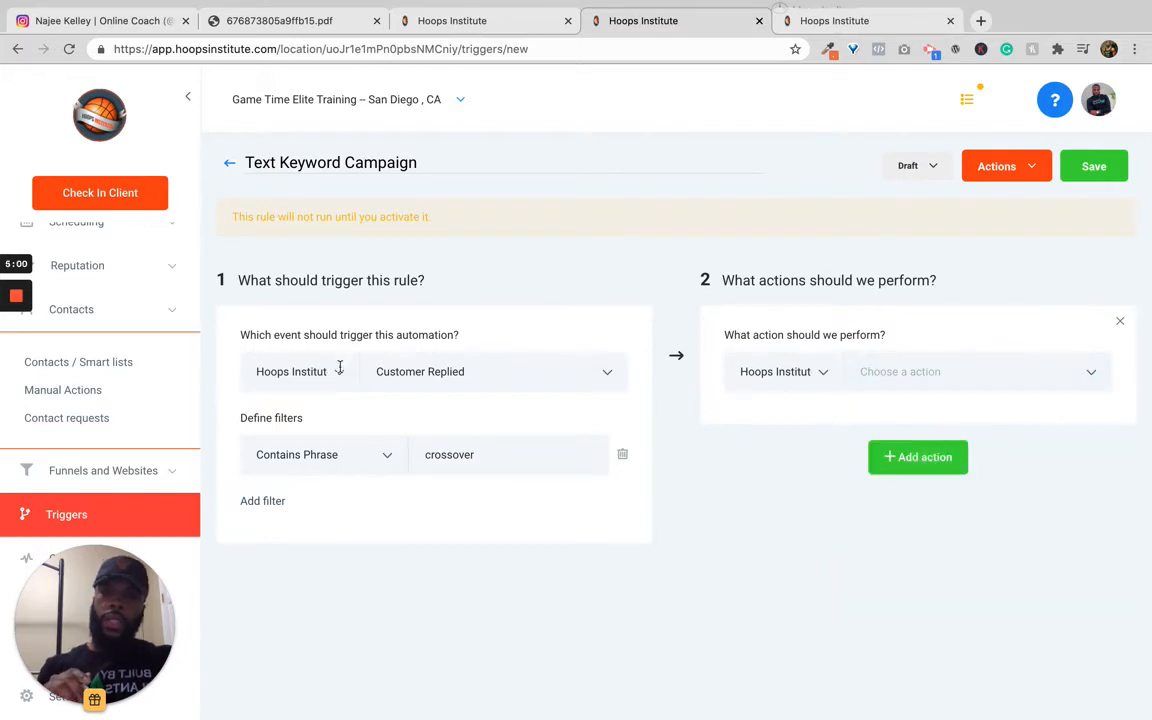
Step: Open the Marketing Campaigns page in a new browser tab and switch to it
scroll(131, 406, up, 3)
scroll(134, 412, up, 2)
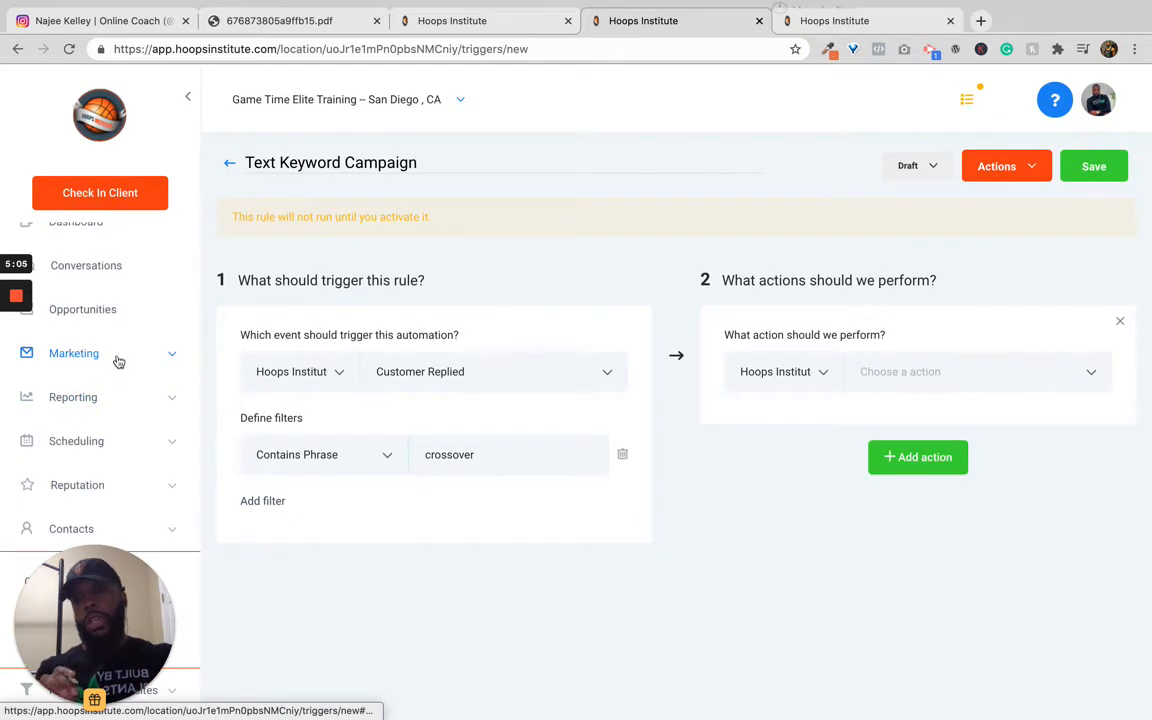
click(116, 358)
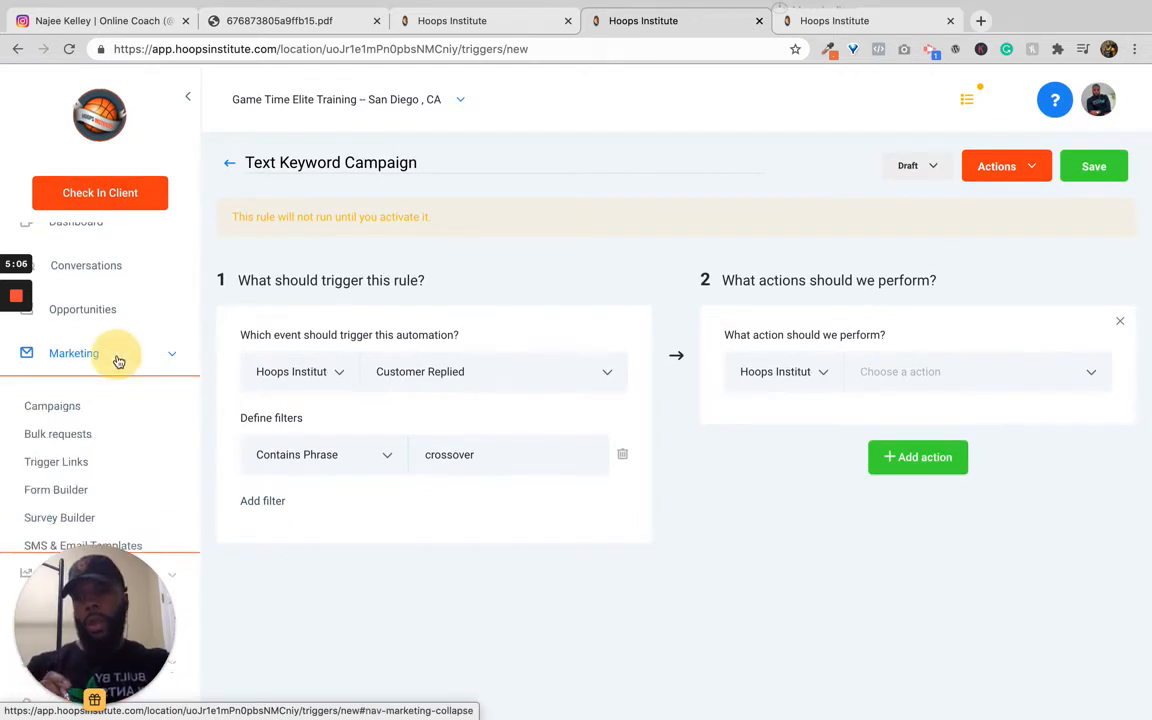
right_click(62, 410)
click(88, 414)
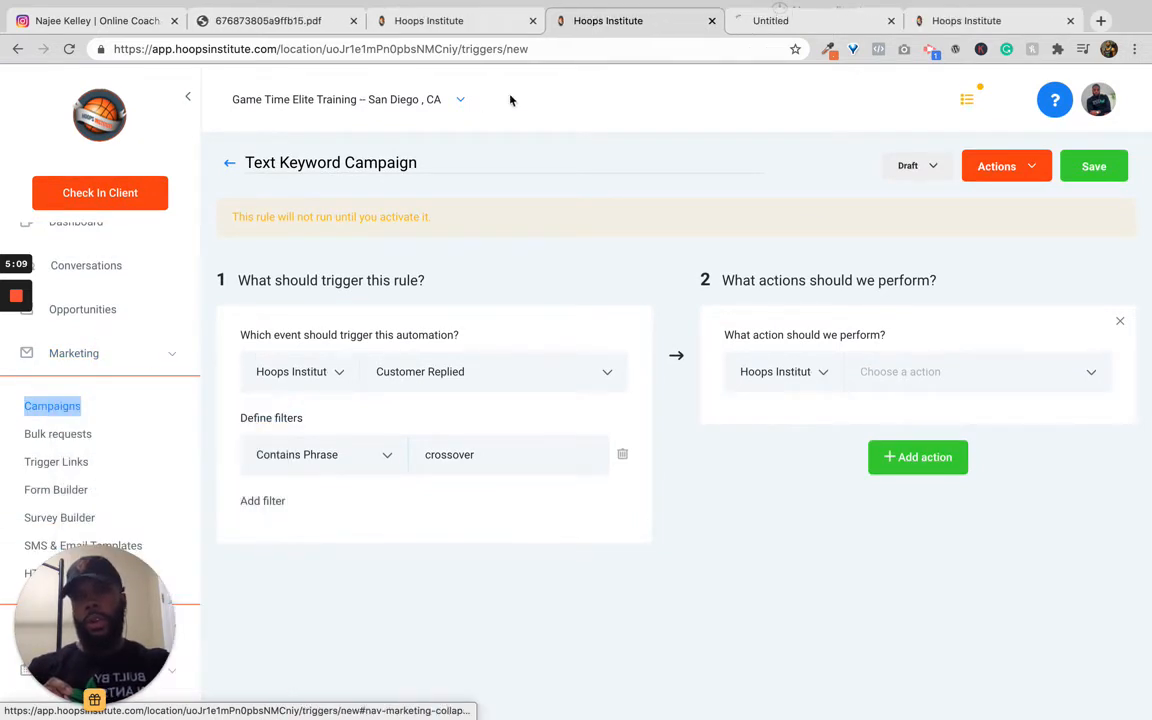
click(812, 21)
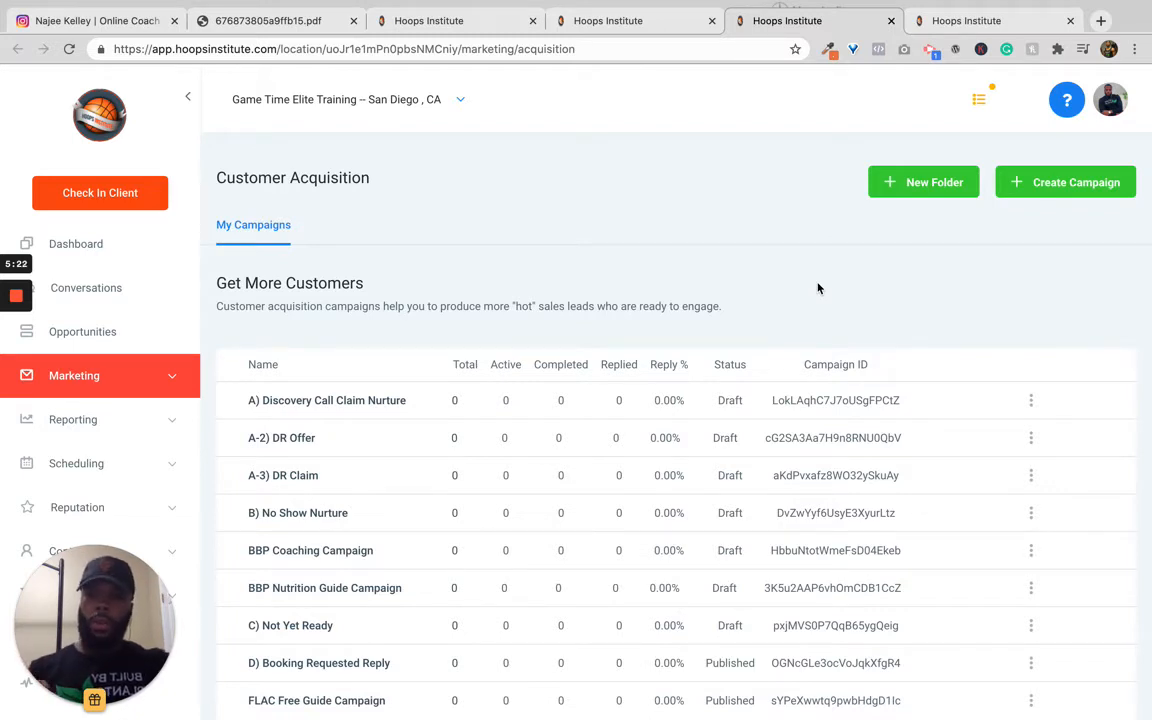
Step: Create a new campaign named 'Crossover Text Keyword Campaign' and save it
click(1056, 186)
click(663, 215)
text(Crossover)
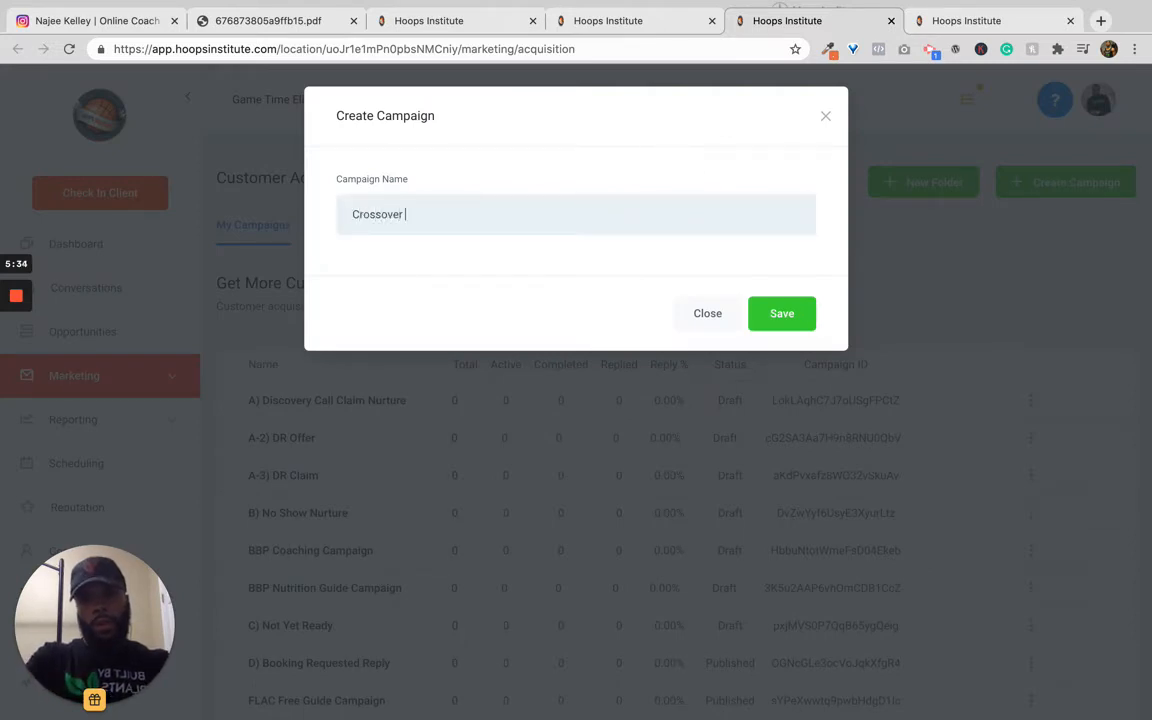
text( Keyword Campaign)
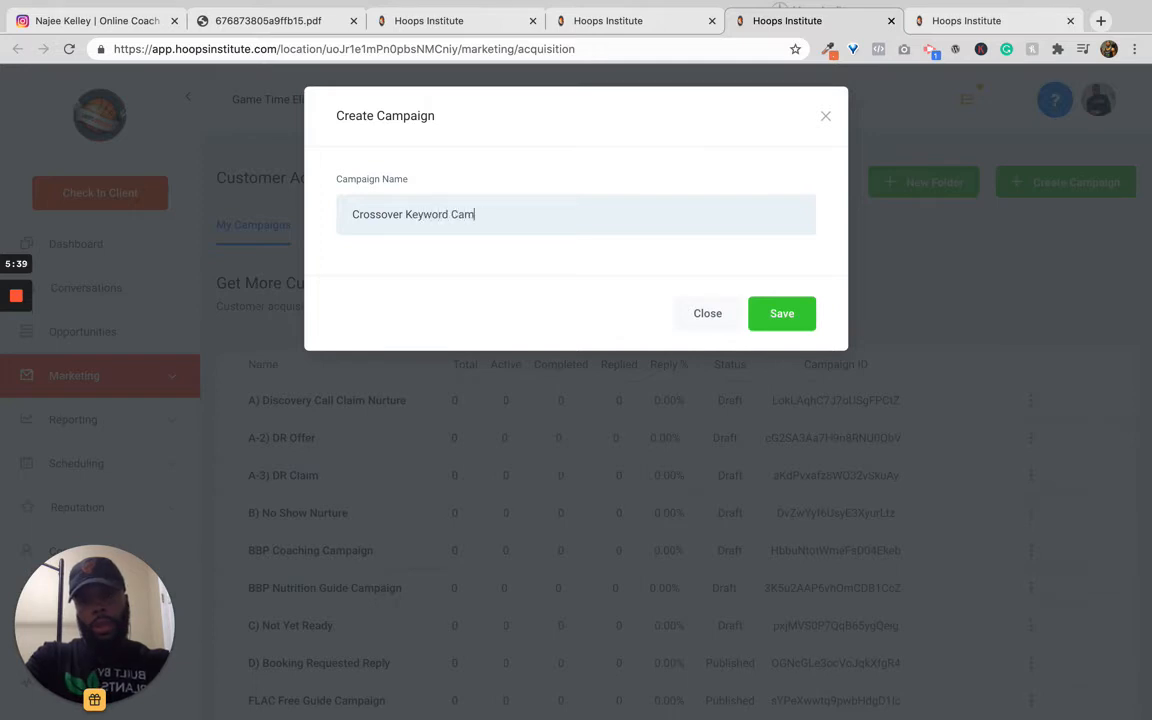
click(405, 214)
text(Text)
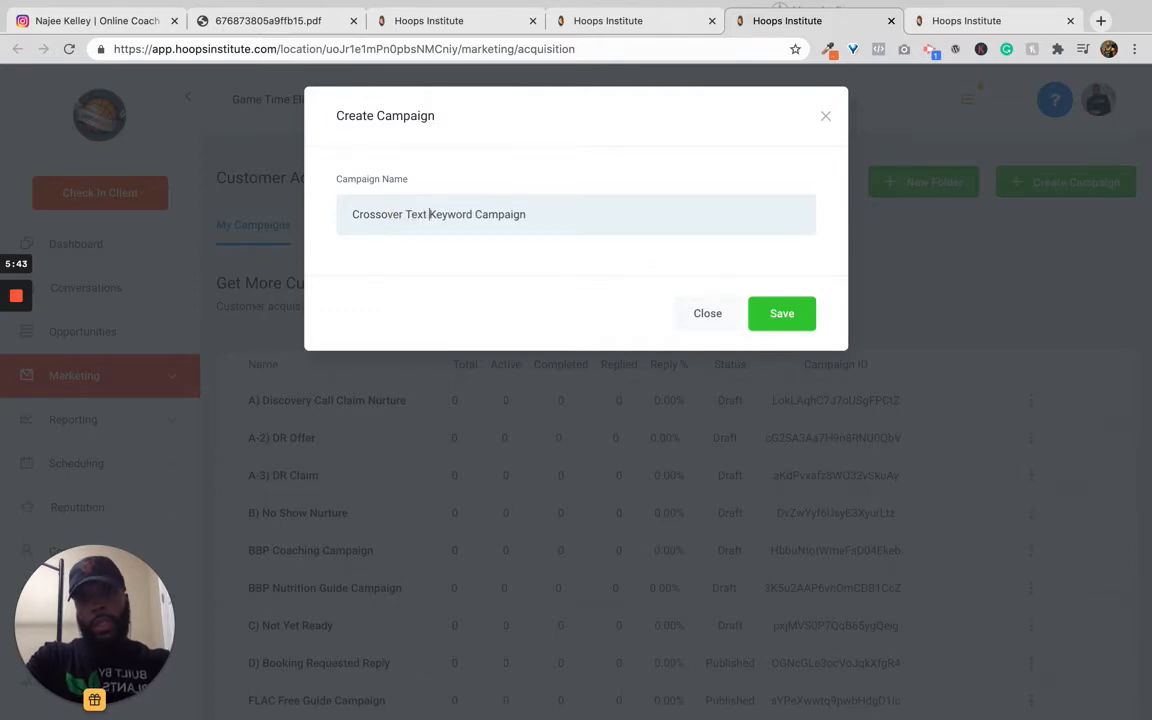
click(790, 308)
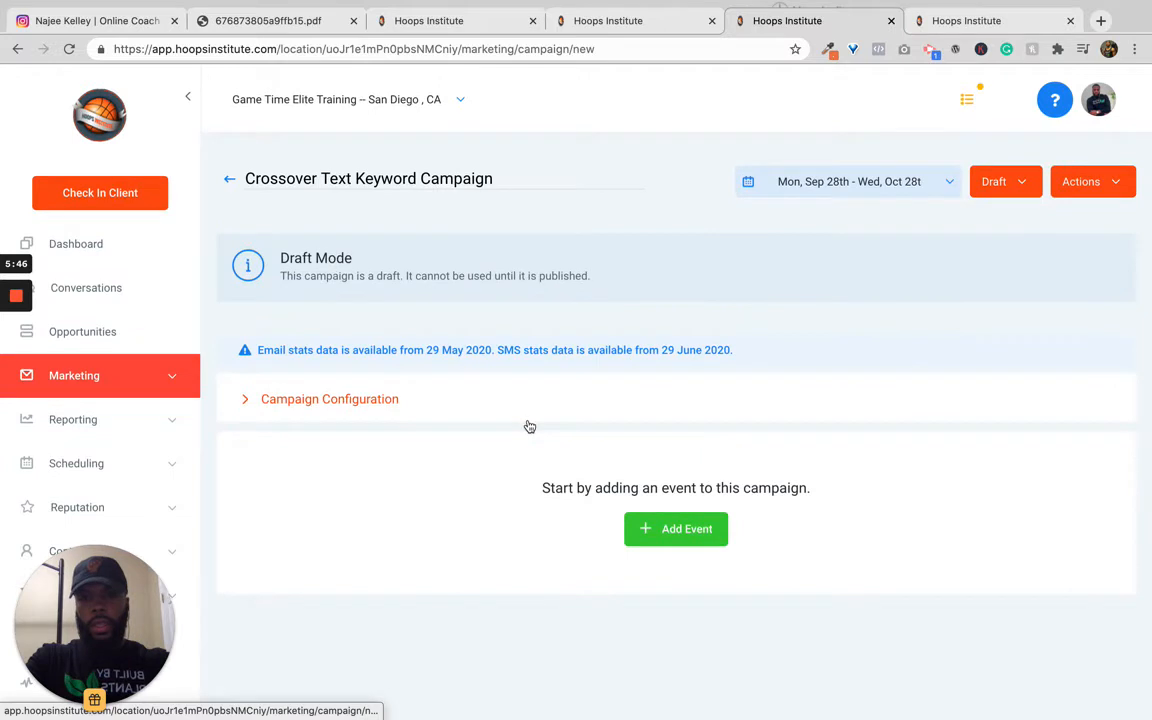
Step: Add an SMS event to the campaign and place the cursor in the message body
click(672, 530)
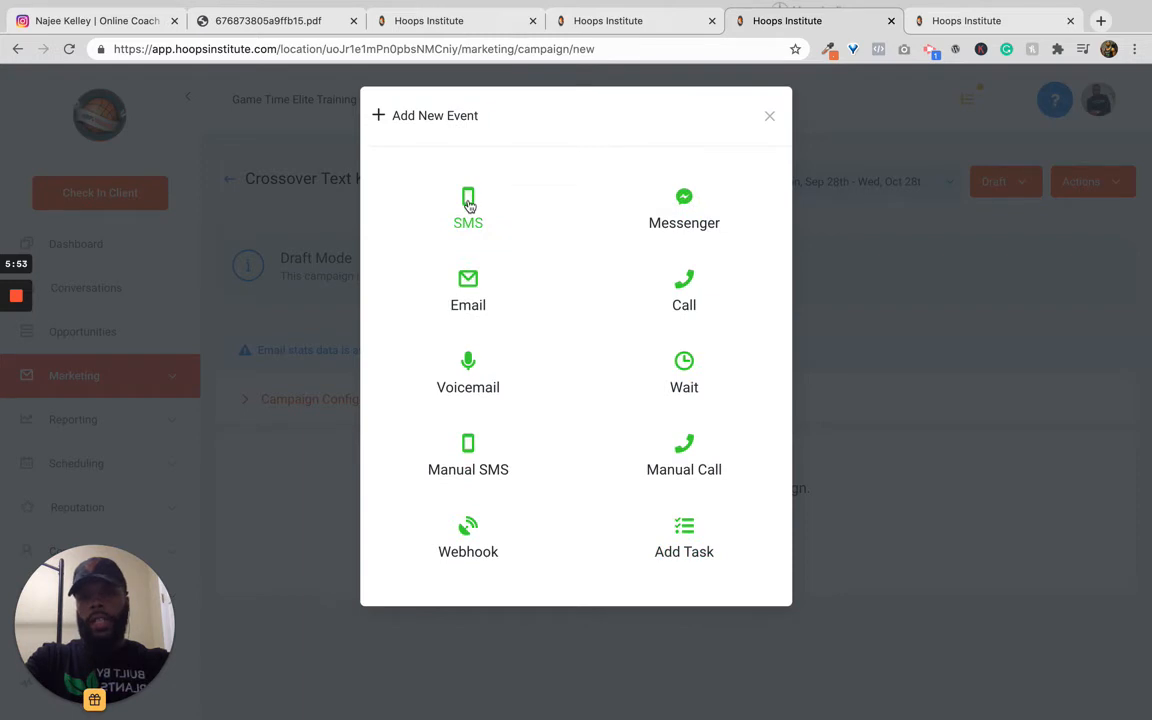
click(469, 205)
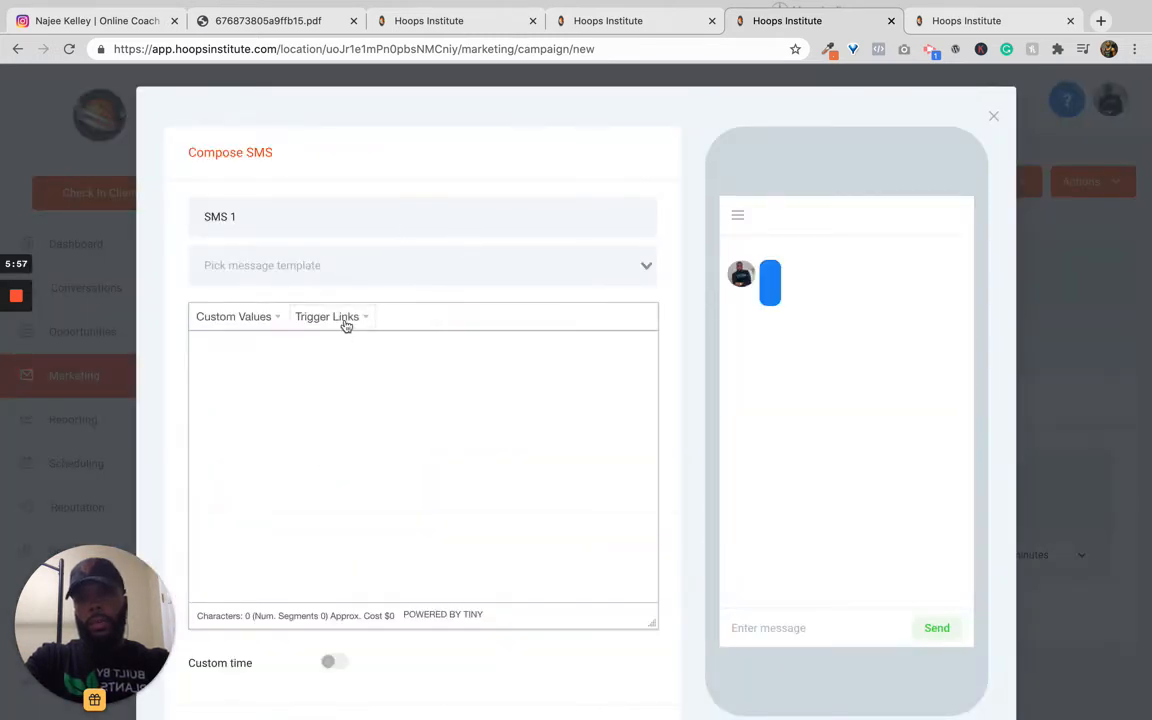
click(328, 372)
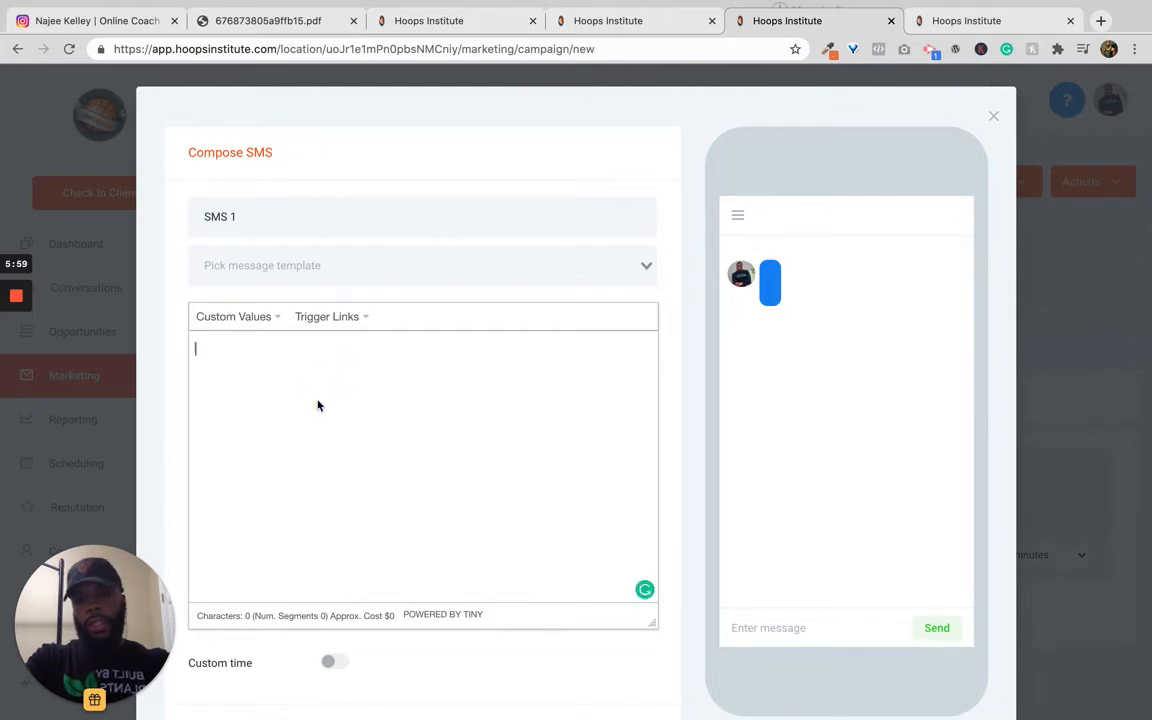
Step: Copy the first three lines of the autotext from the Dialpad conversation and paste them into the SMS body
key(ctrl+Right)
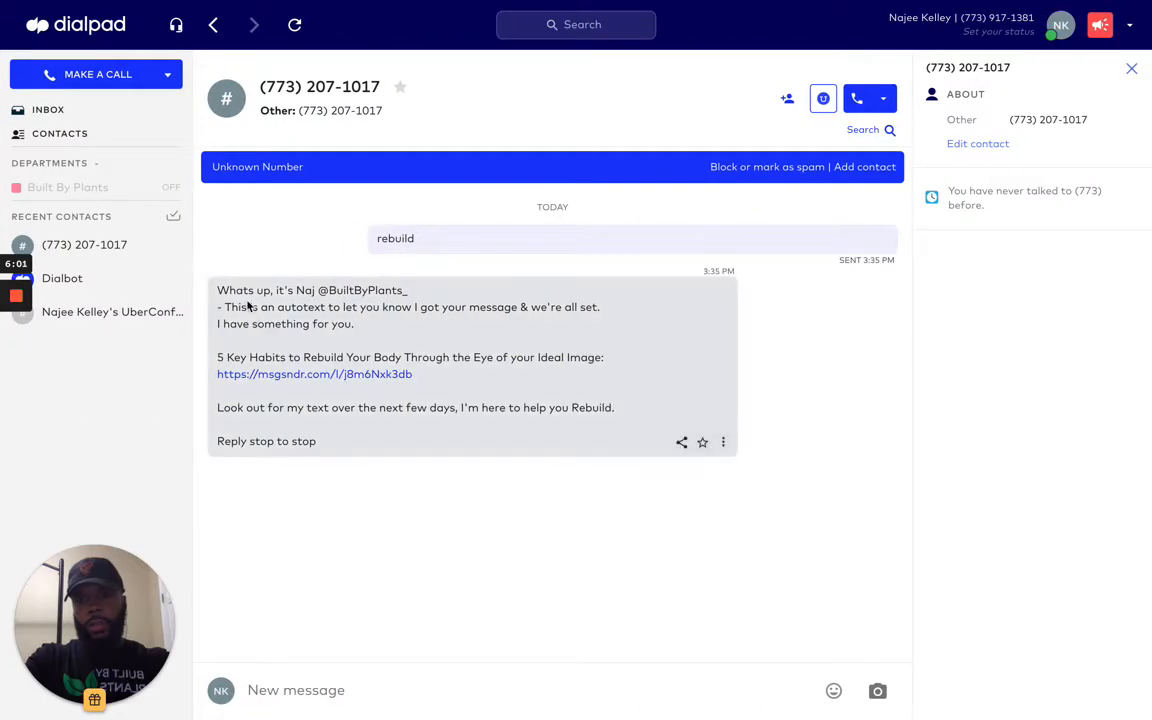
drag(218, 290, 338, 347)
key(ctrl+c)
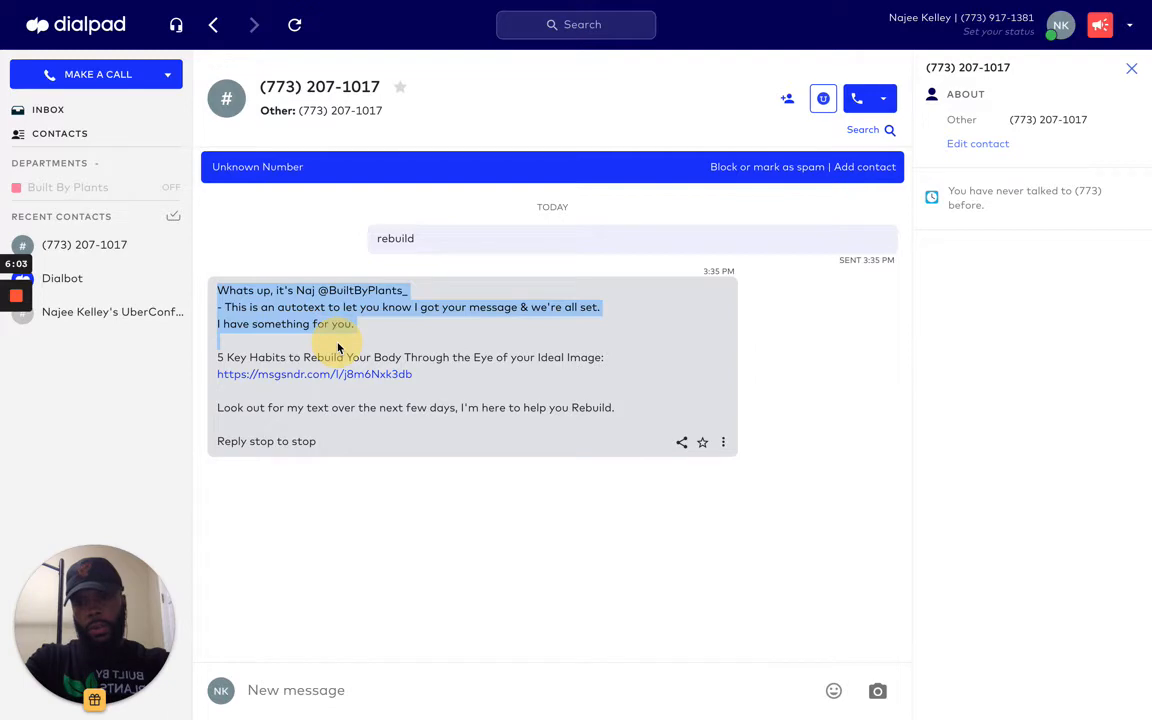
key(ctrl+Left)
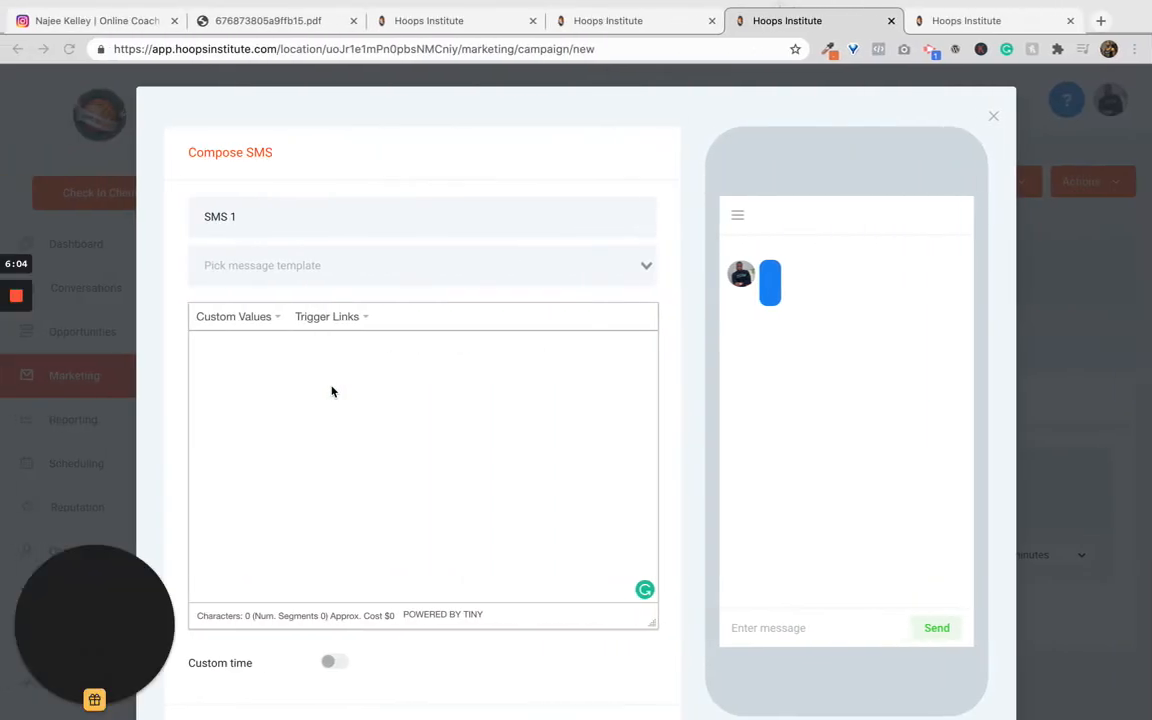
click(331, 391)
key(ctrl+v)
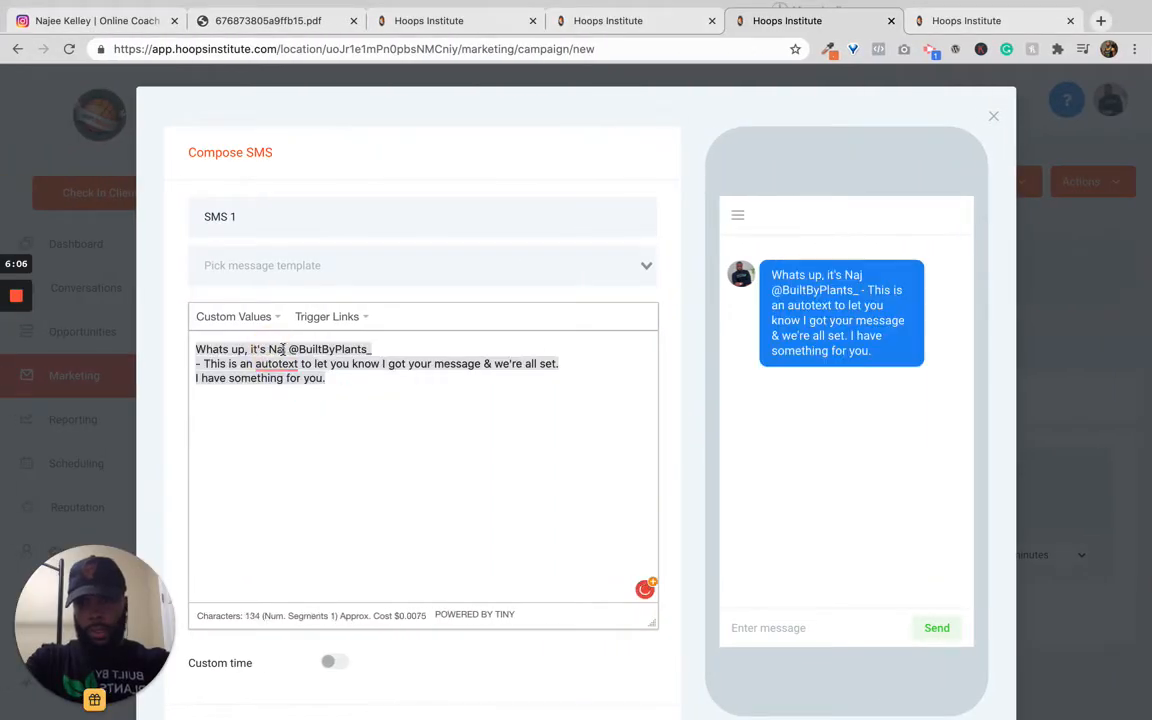
Step: Rewrite the greeting line to introduce the coach from GameTime Elite Training and break the line after it
click(283, 349)
key(BackSpace)
key(BackSpace)
key(BackSpace)
text(Gare)
key(BackSpace)
key(BackSpace)
text(be)
shift+click(392, 349)
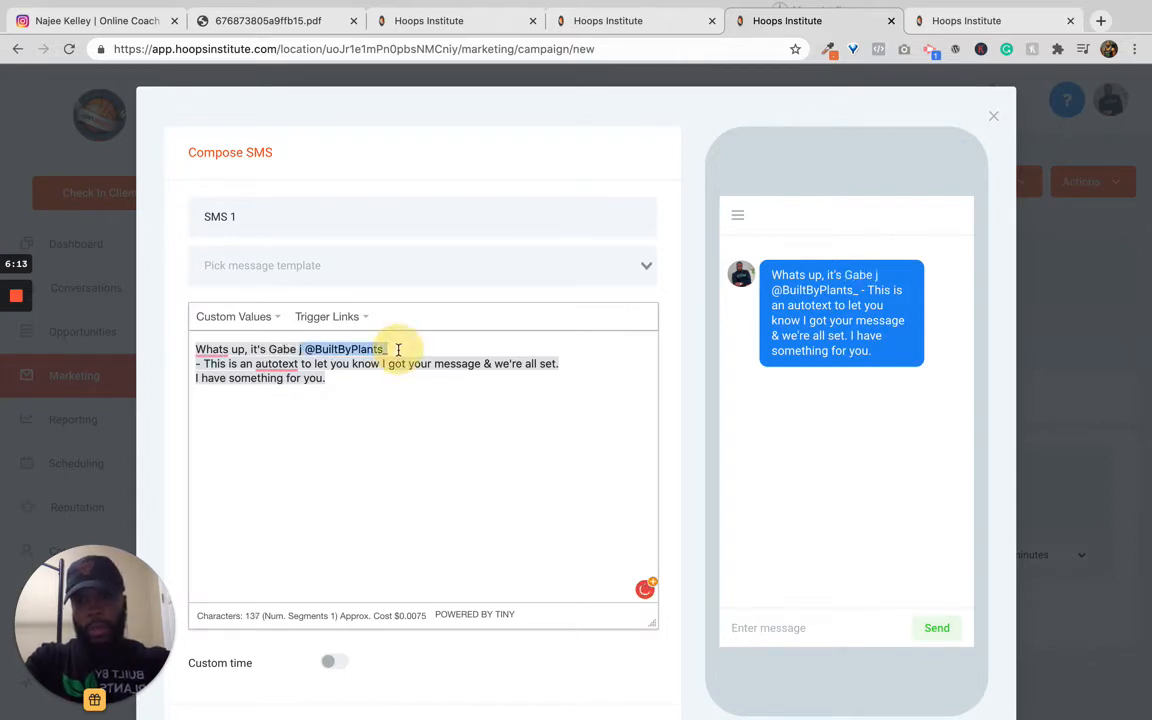
text(from GameTime)
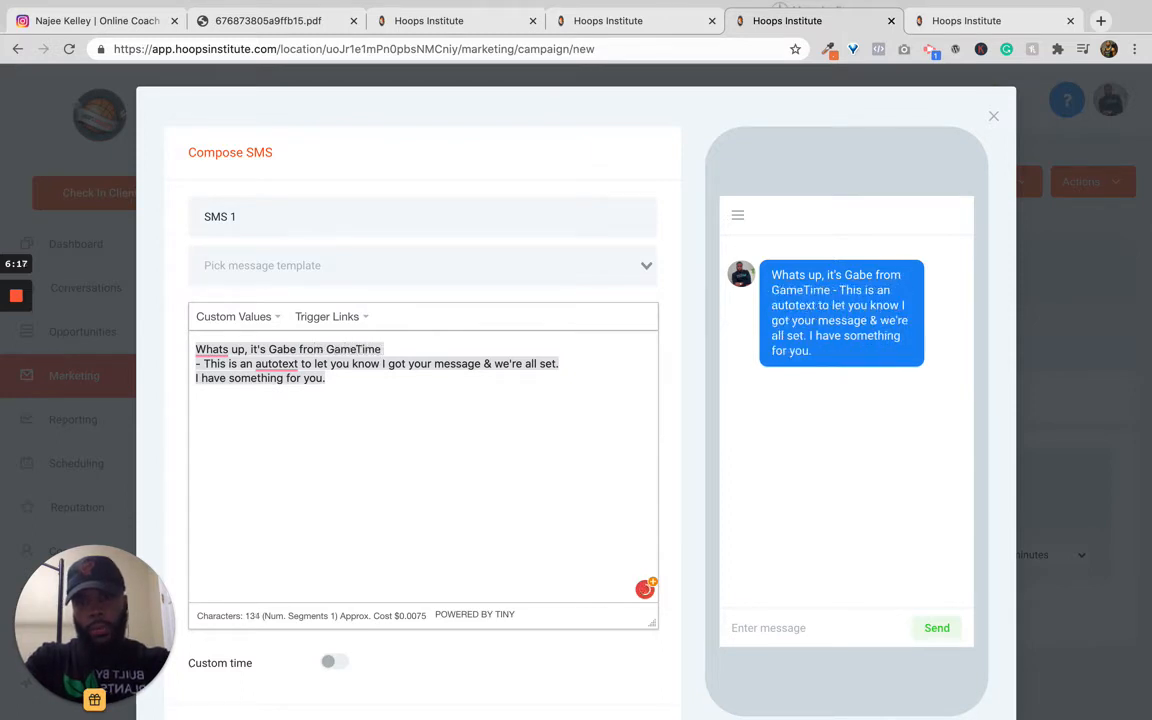
text( Elitn)
key(BackSpace)
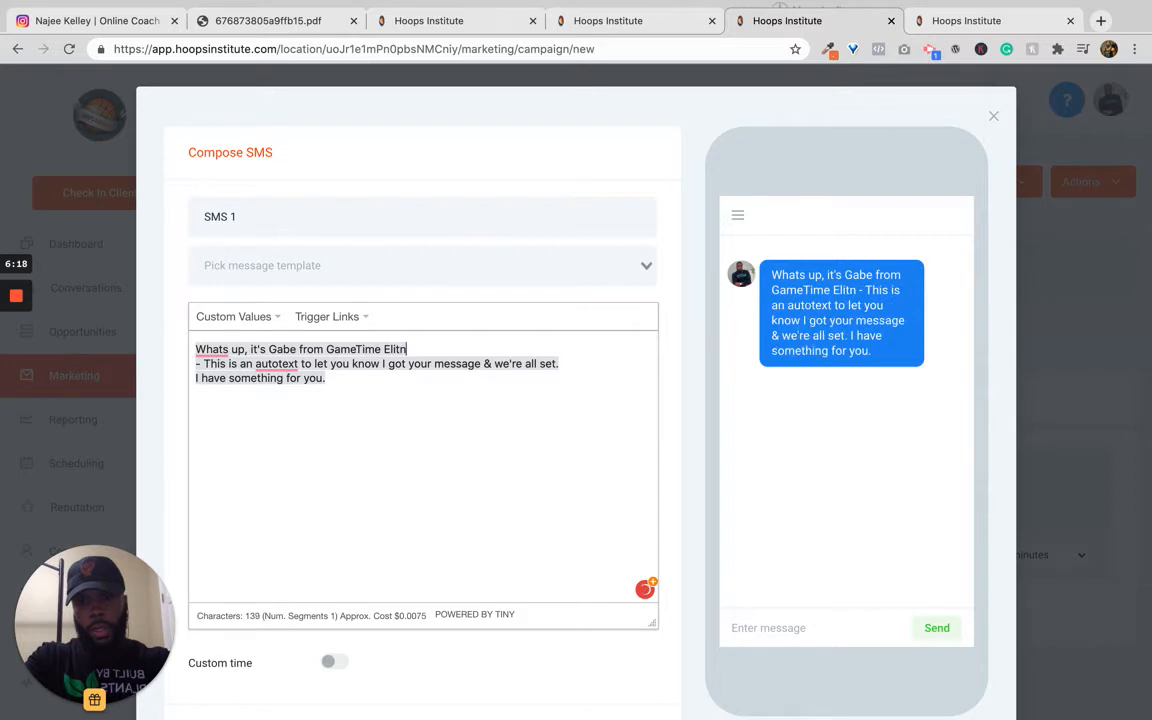
text(e Training)
key(Return)
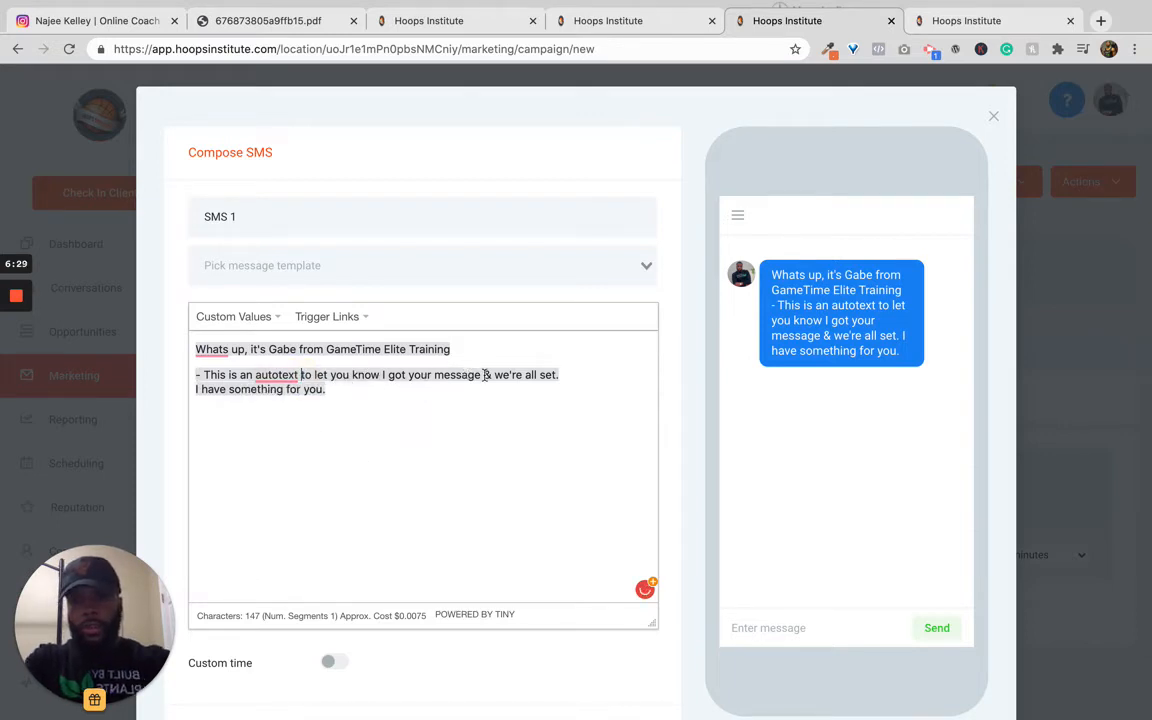
Step: Delete '& we're all set' from the second line and put a blank line between the message lines
click(553, 374)
key(Right)
shift+click(481, 375)
key(BackSpace)
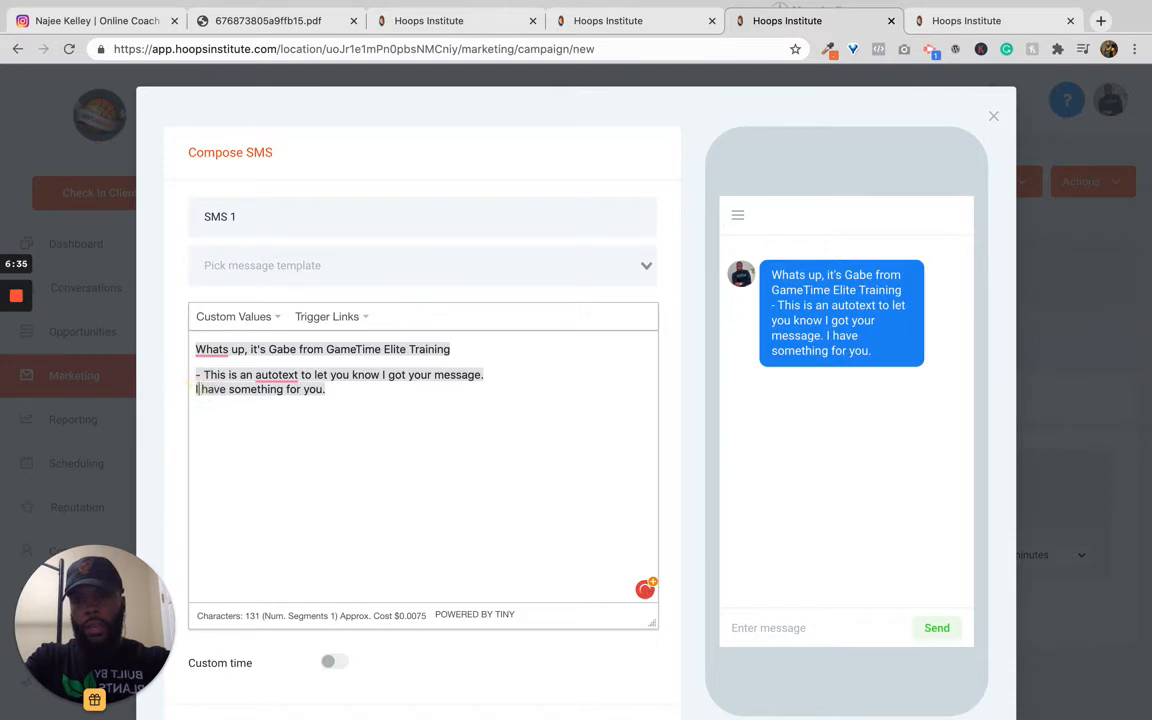
key(Return)
click(262, 481)
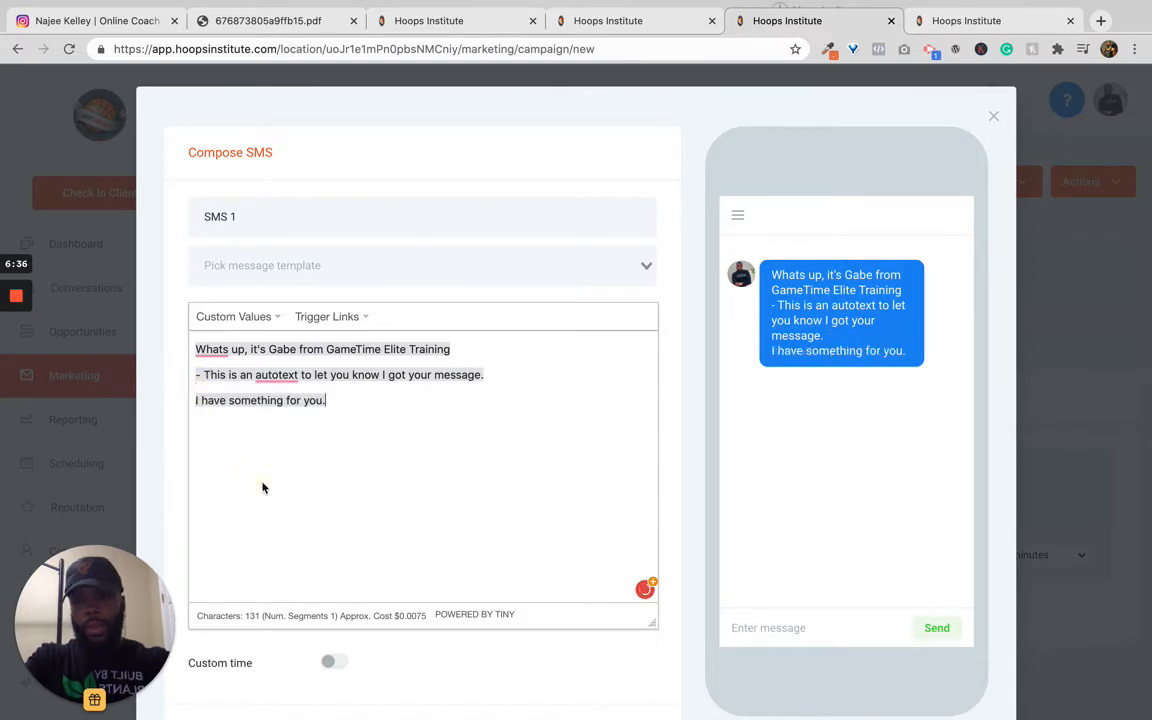
key(Return)
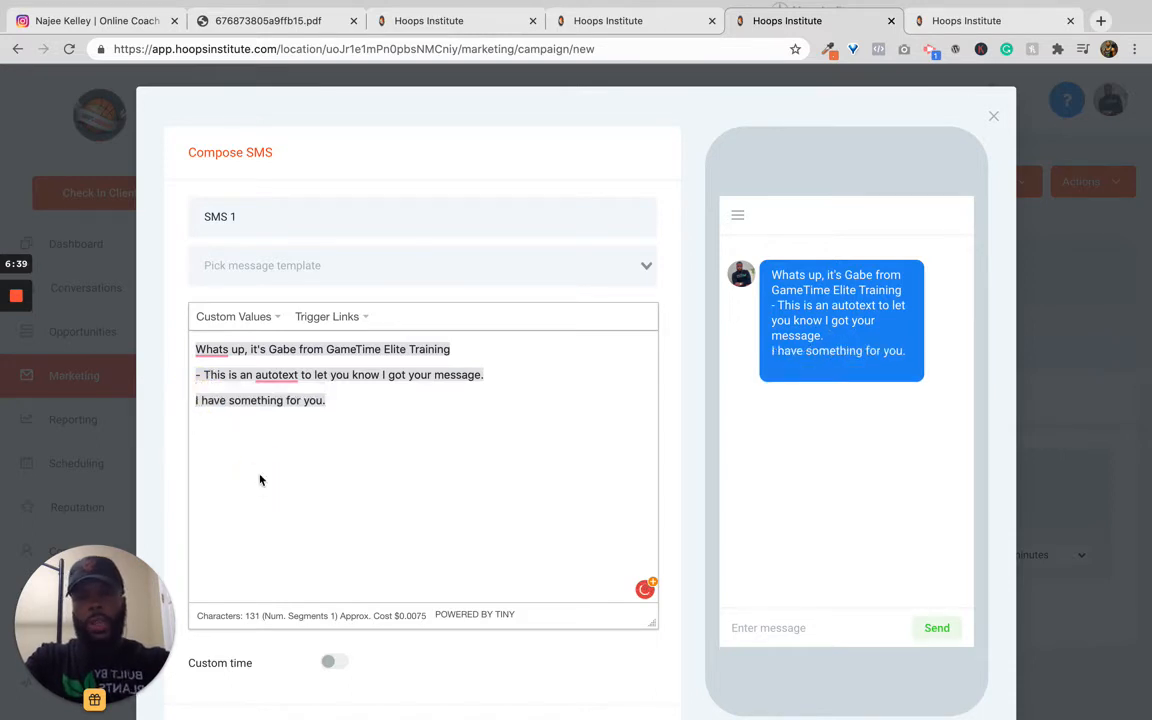
Step: Copy the URL of the YouTube crossover footwork video and return to the SMS editor
key(ctrl+Right)
key(ctrl+Left)
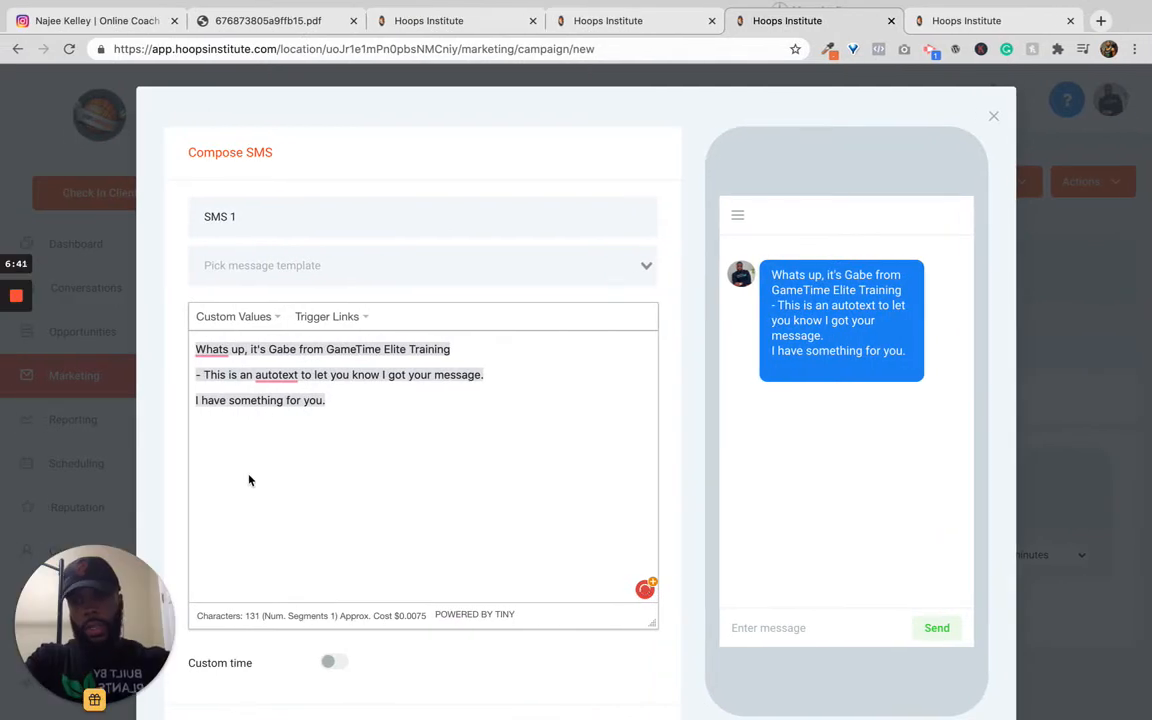
key(ctrl+Right)
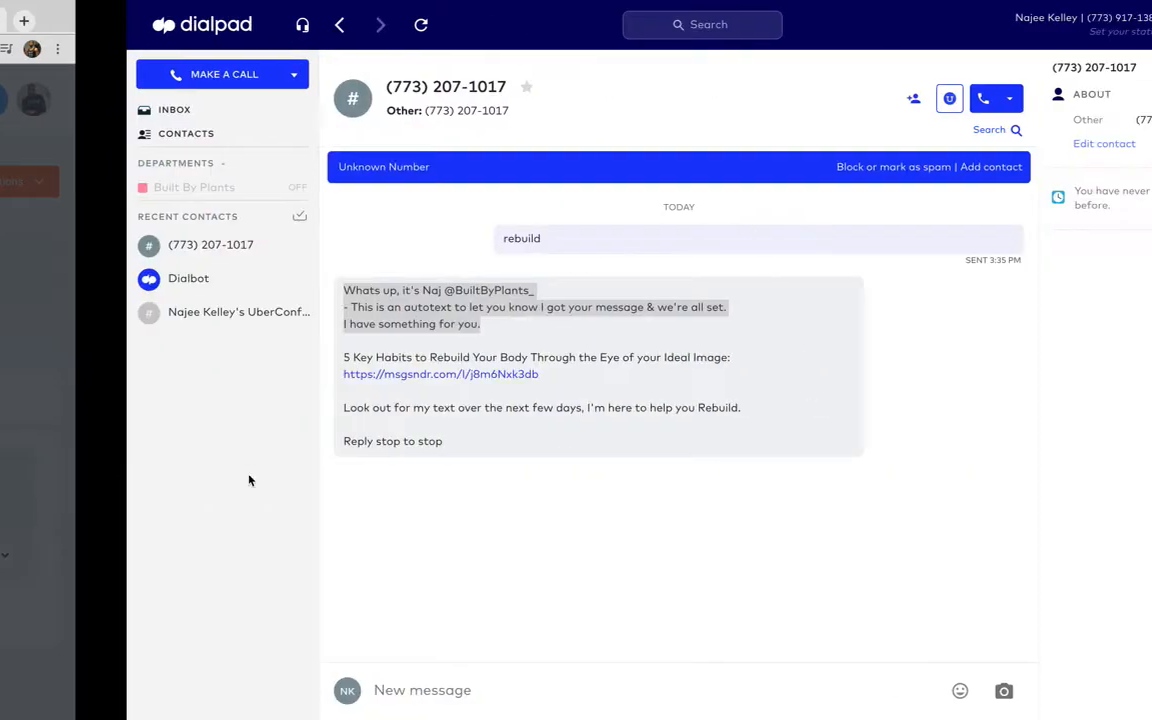
key(ctrl+Right)
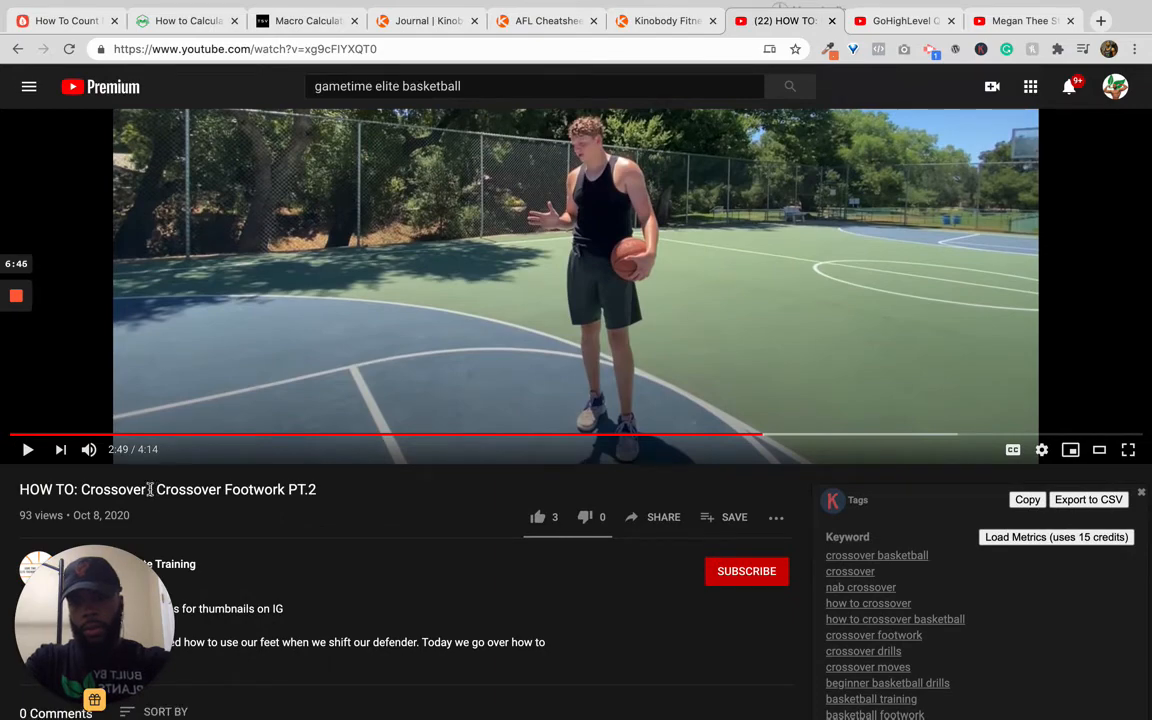
click(257, 52)
key(super+c)
key(ctrl+Left)
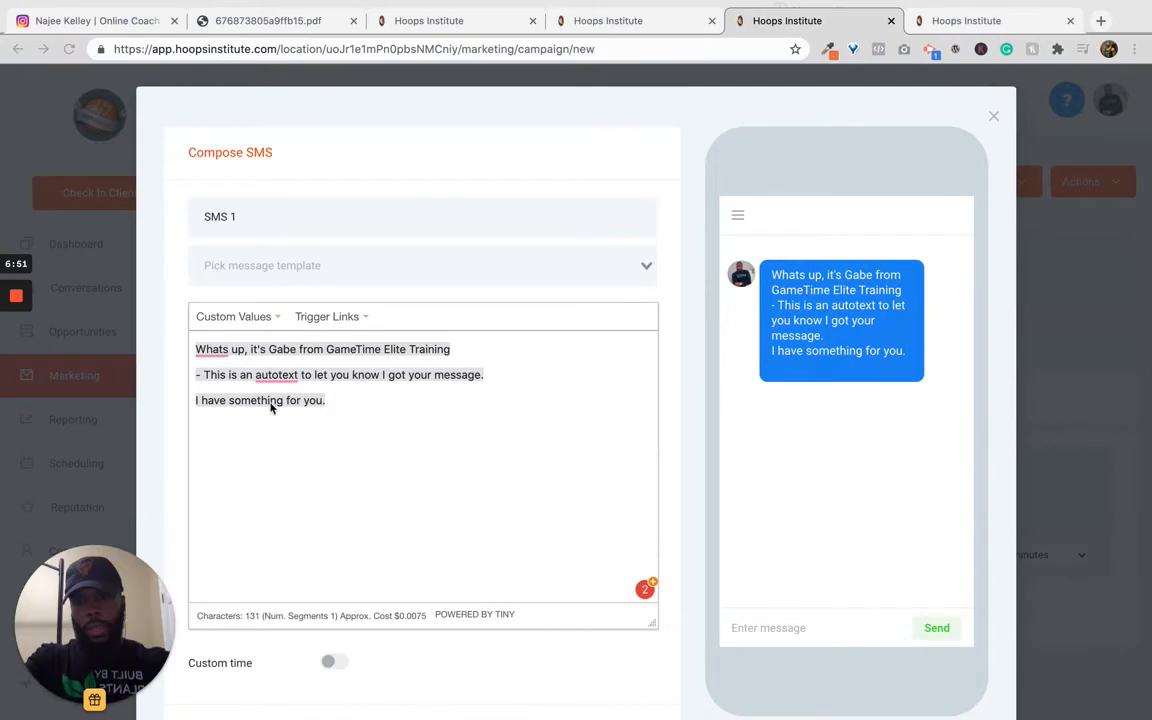
Step: Paste the YouTube link on a new line and write 'Learn how to cross your defenders over everytime:' before it
key(super+v)
click(196, 425)
text(Learn ho)
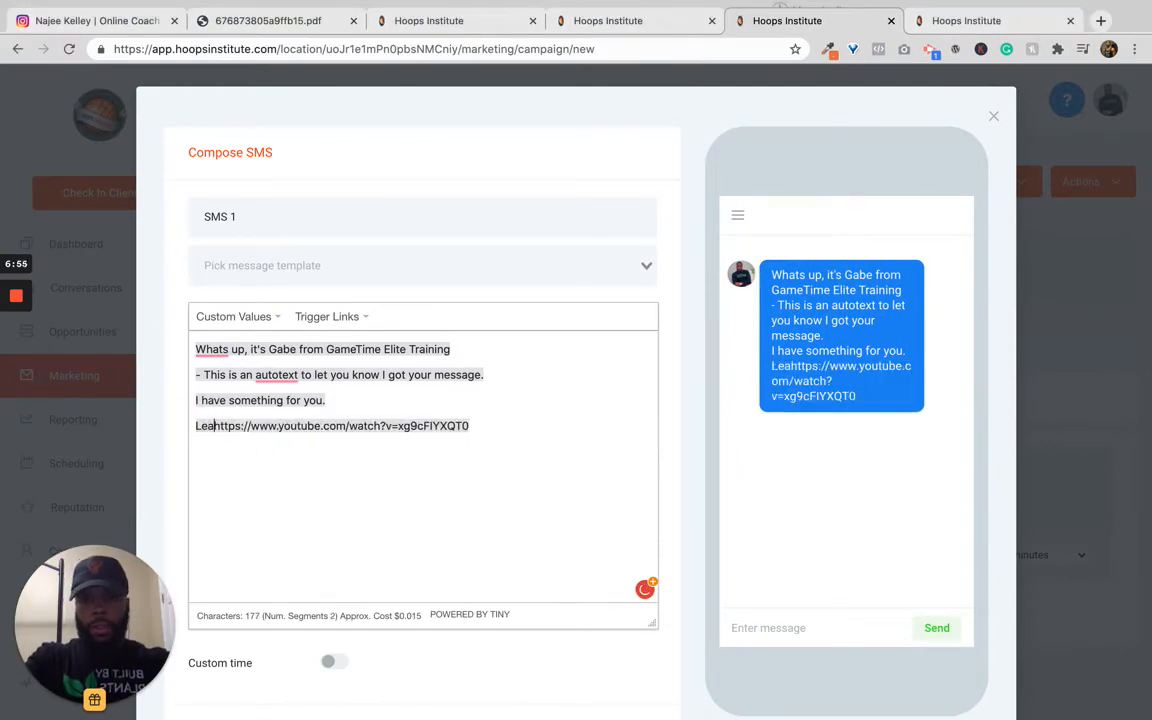
key(BackSpace)
text(w to cres)
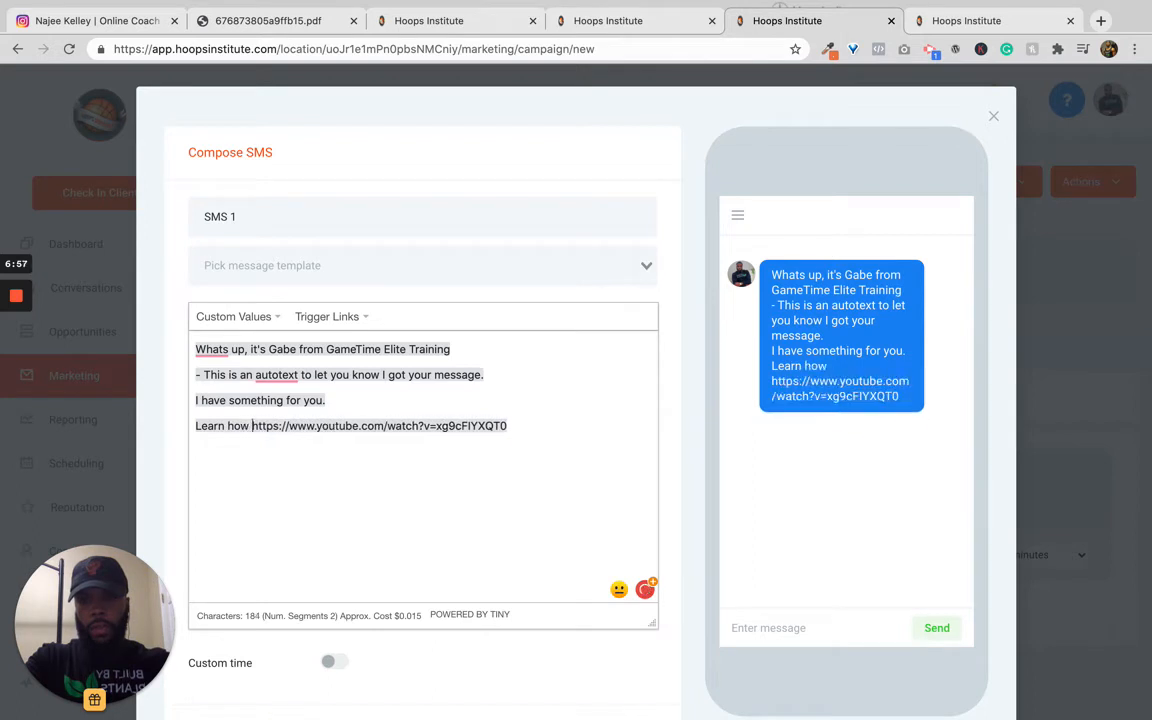
key(BackSpace)
key(BackSpace)
text(oss )
text(your def)
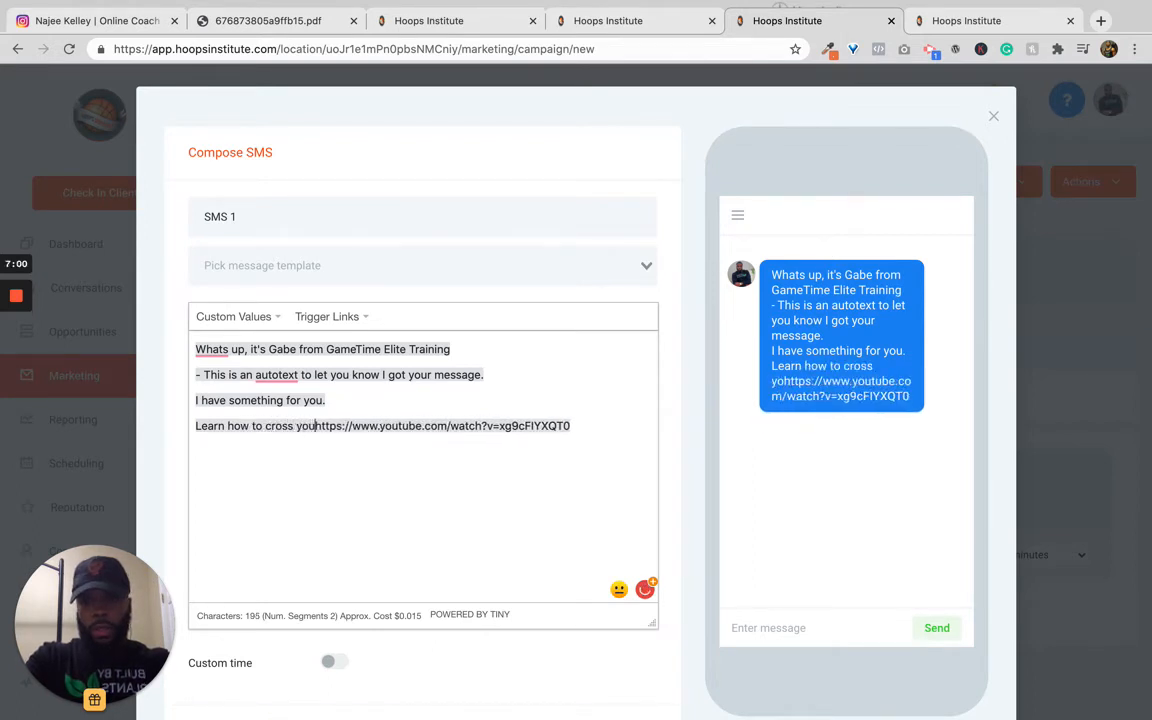
text(en)
text(ders of)
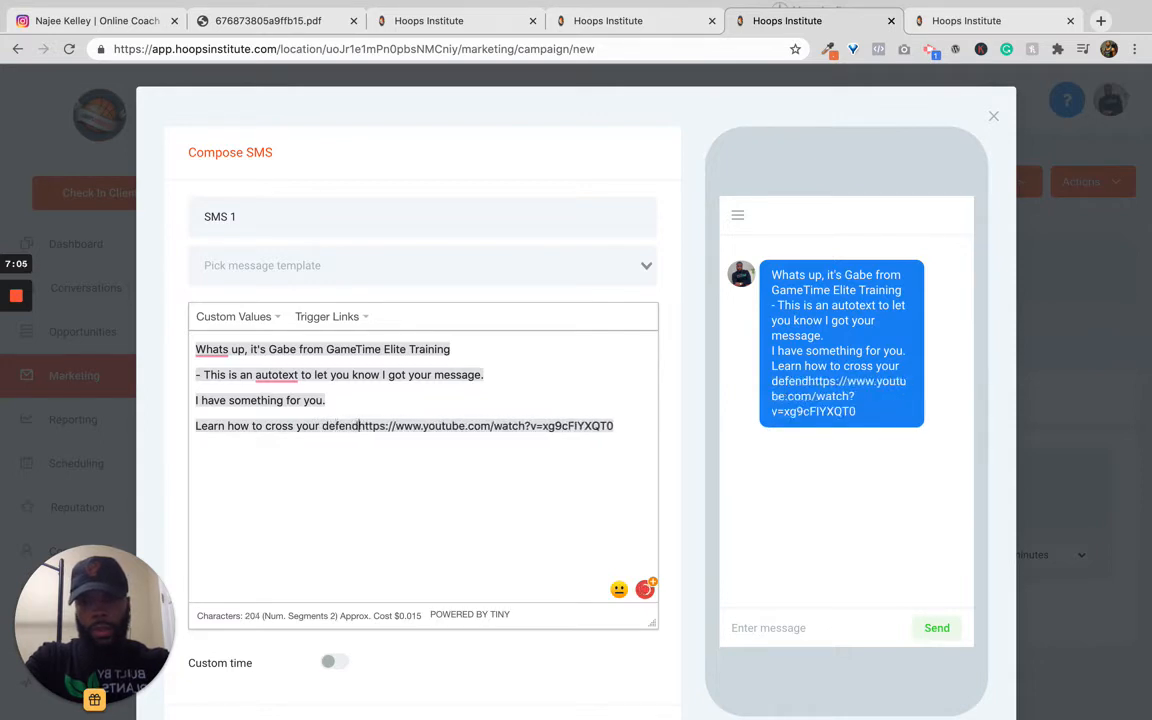
text(ver eve)
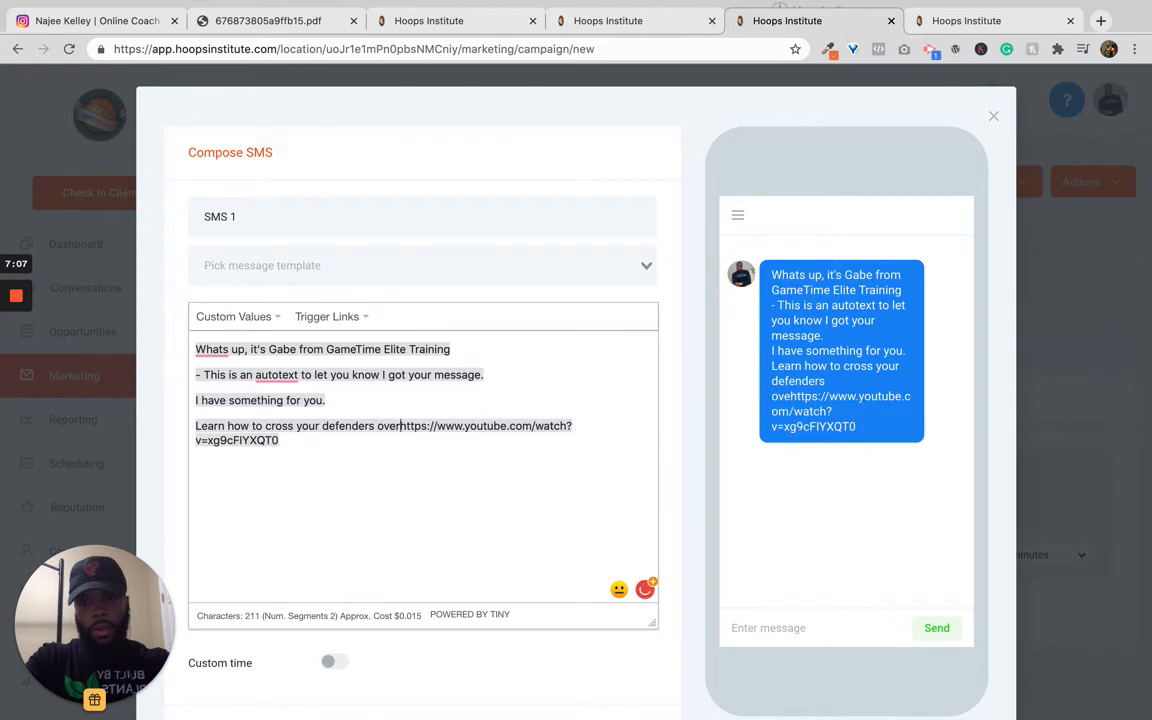
text(ryth)
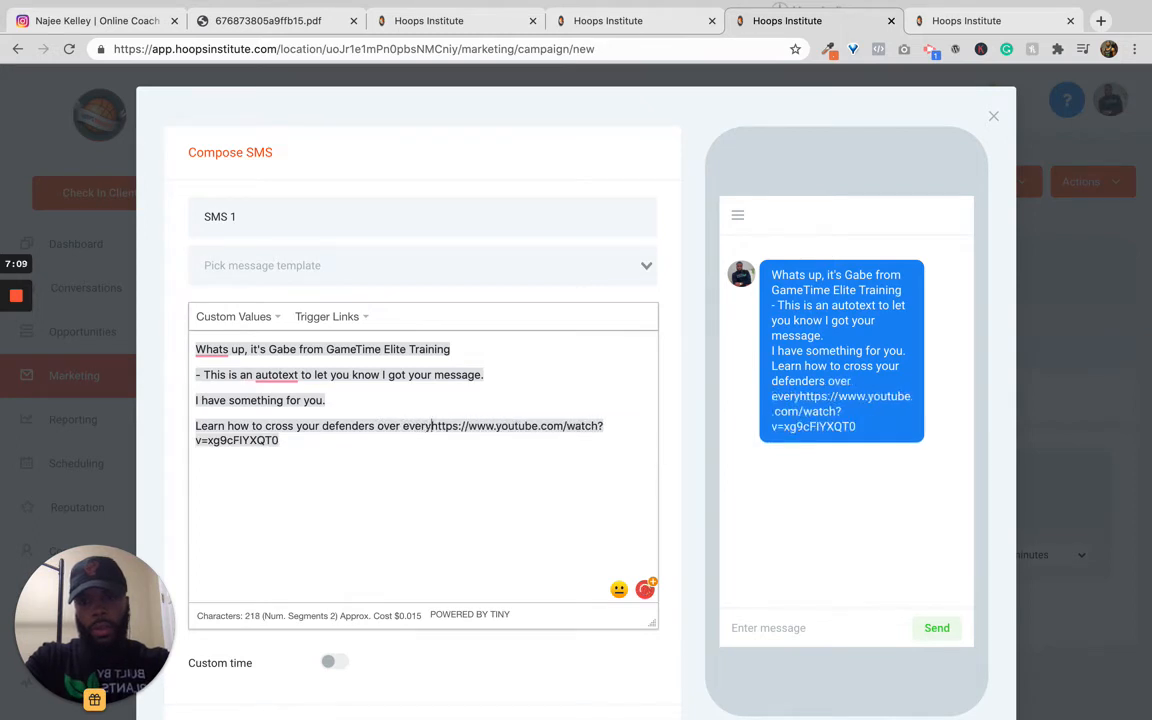
key(BackSpace)
key(BackSpace)
text(time:)
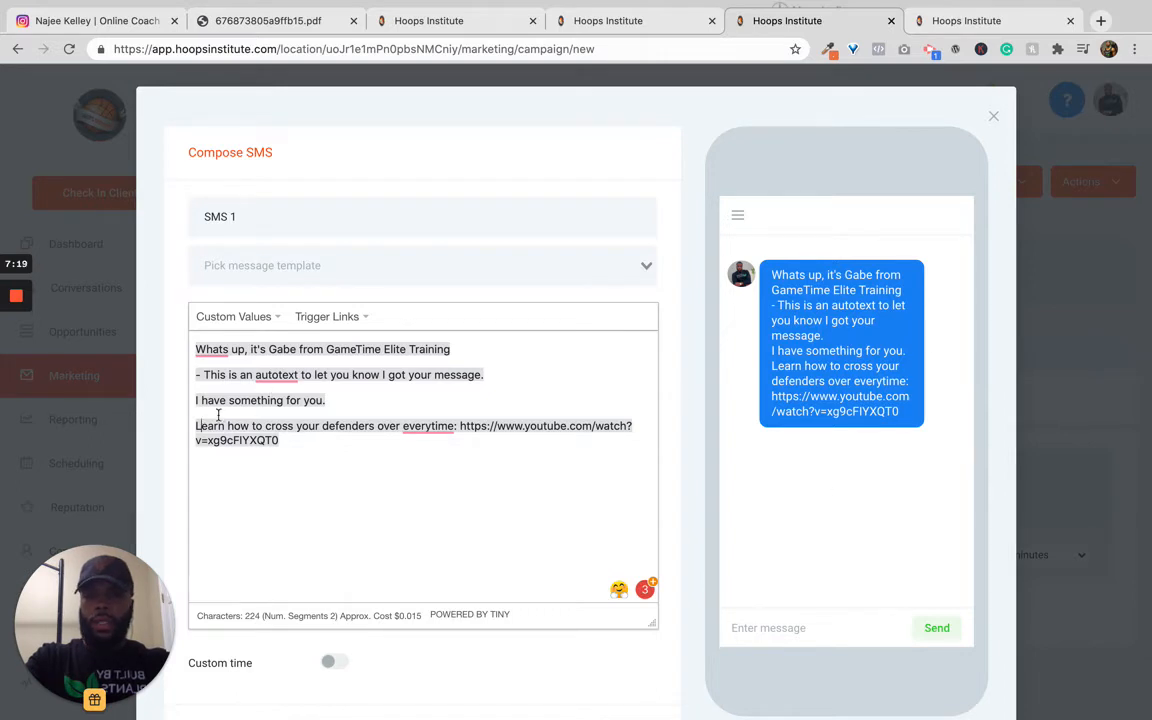
Step: Insert a blank line above that sentence and move the YouTube link onto its own line
key(Return)
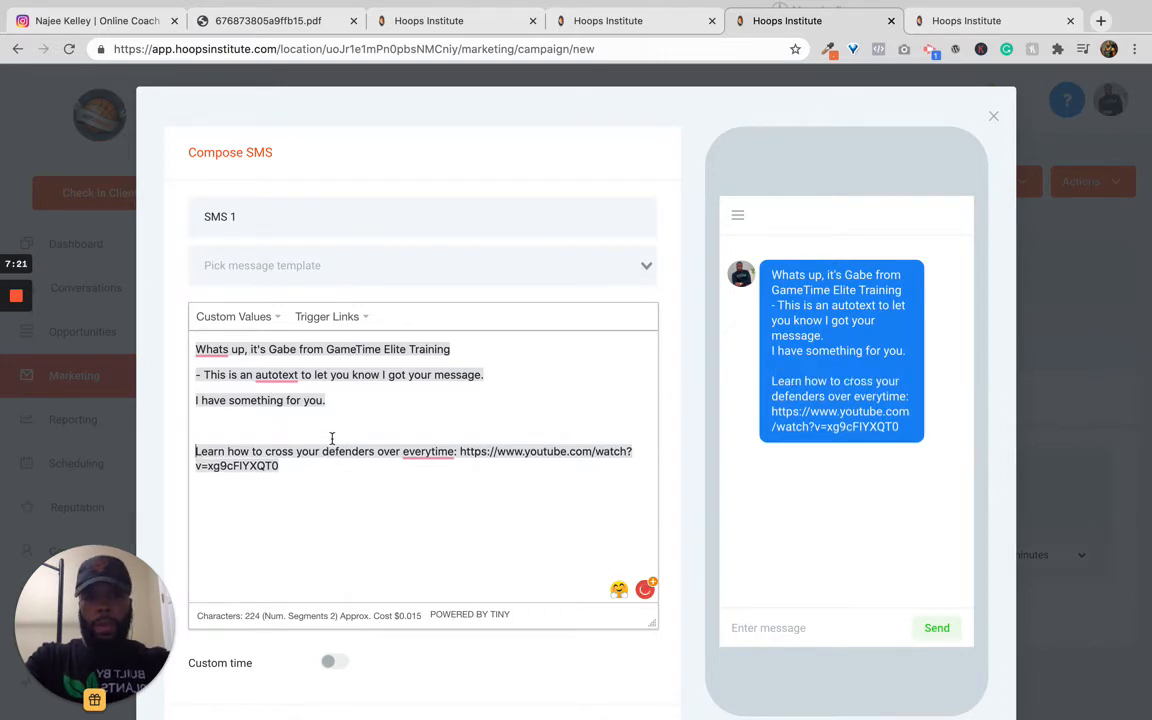
click(459, 451)
key(Return)
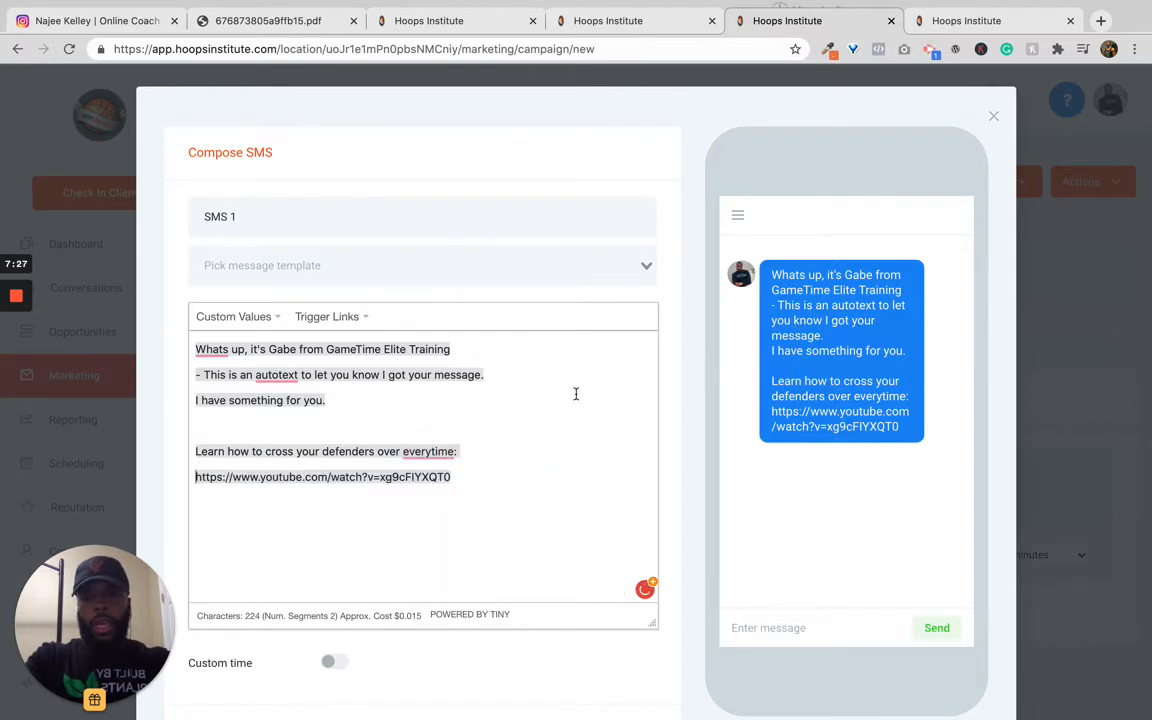
Step: Save the SMS 1 message
scroll(575, 390, down, 3)
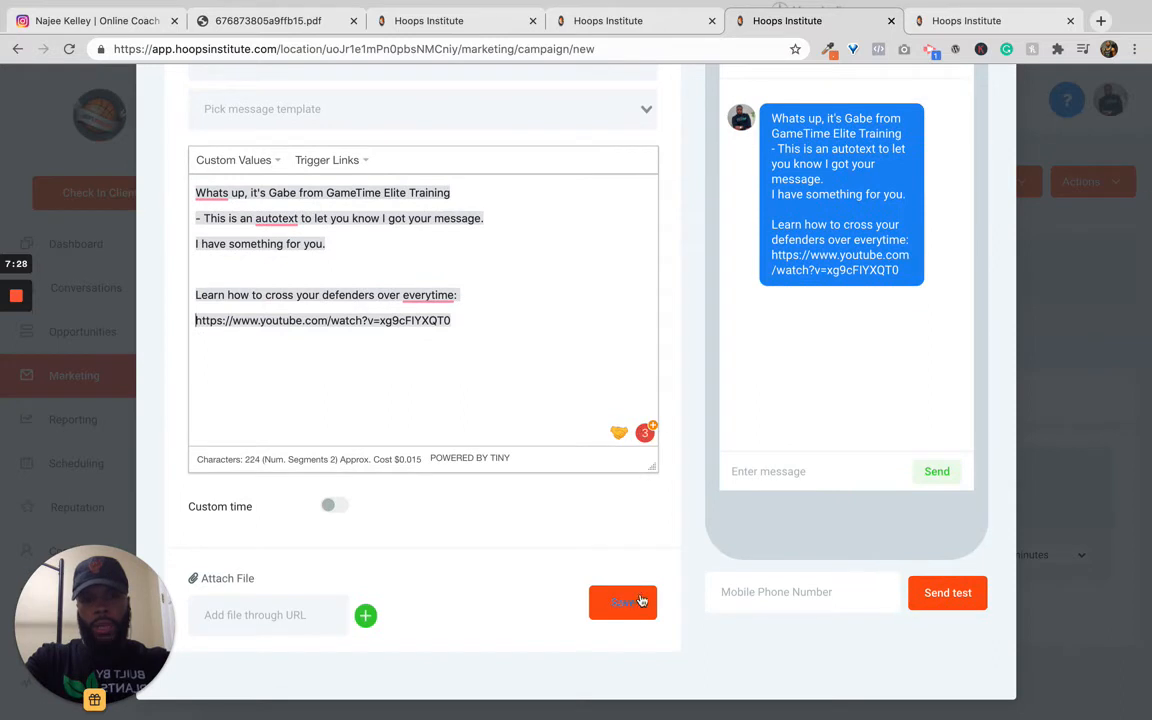
click(771, 583)
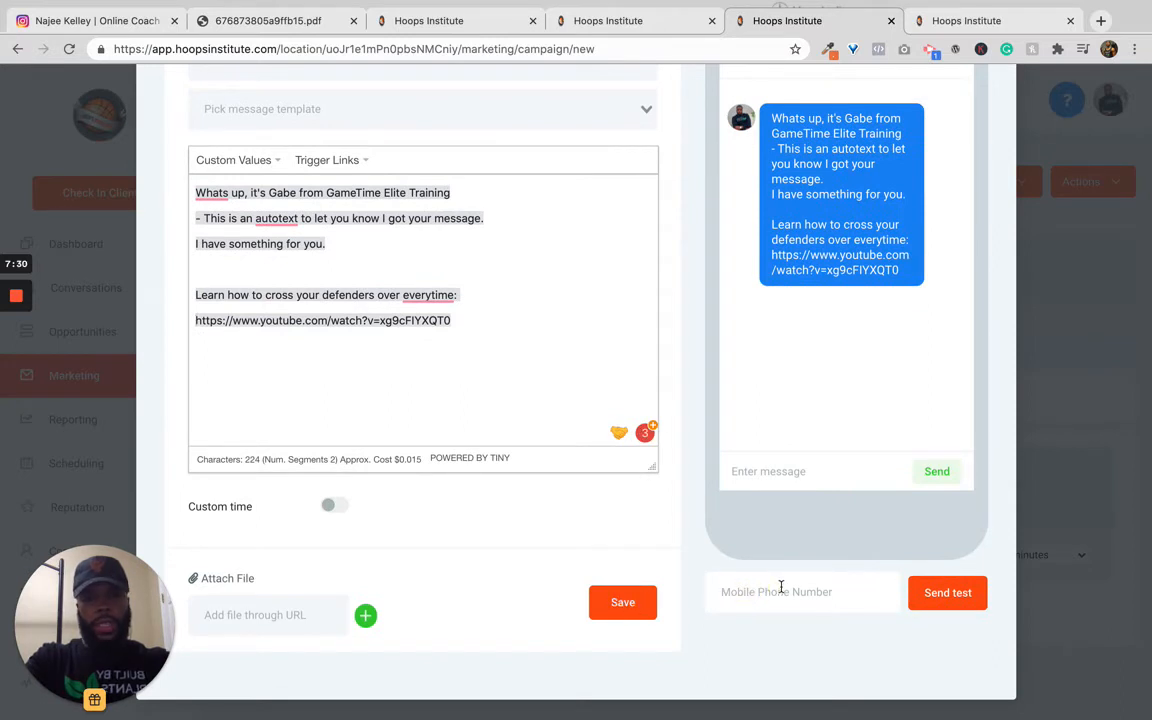
click(627, 605)
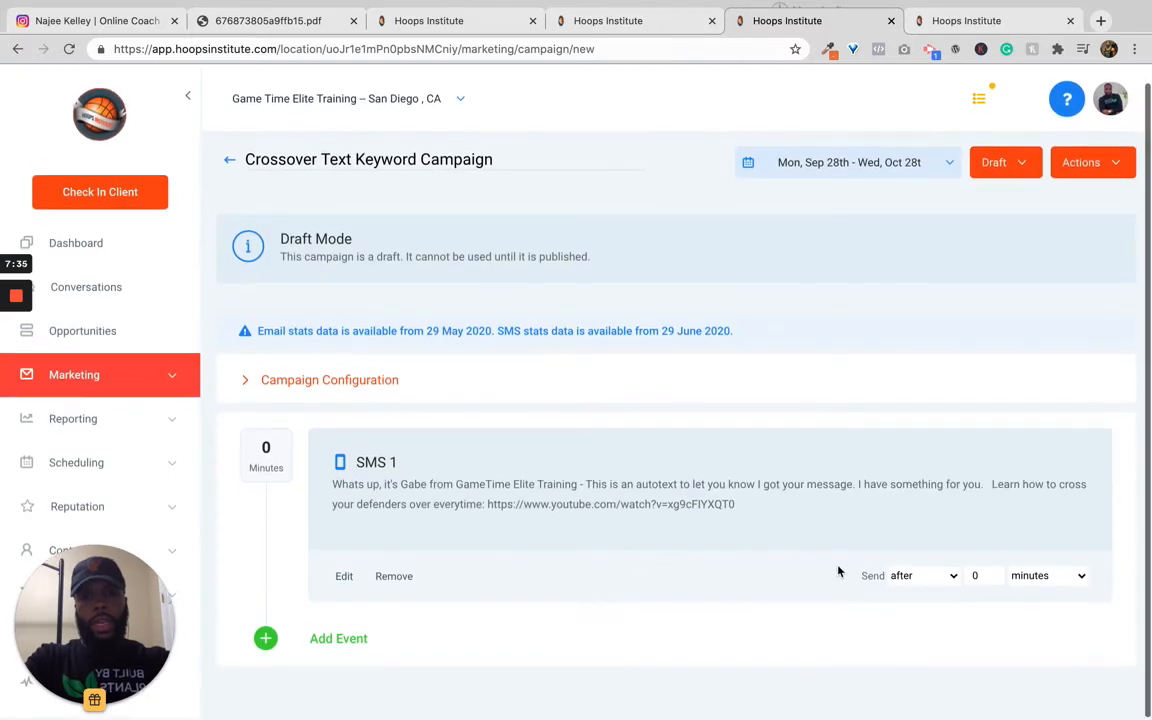
Step: Set SMS 1 to send after 10 hours
click(918, 578)
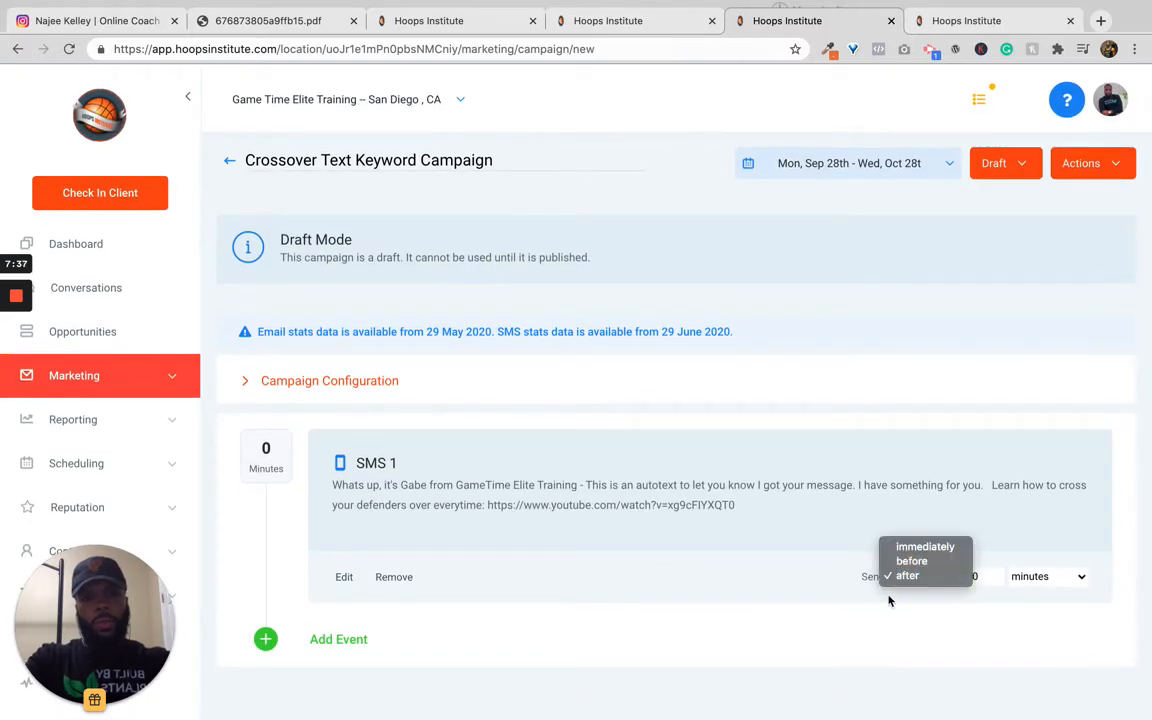
click(884, 594)
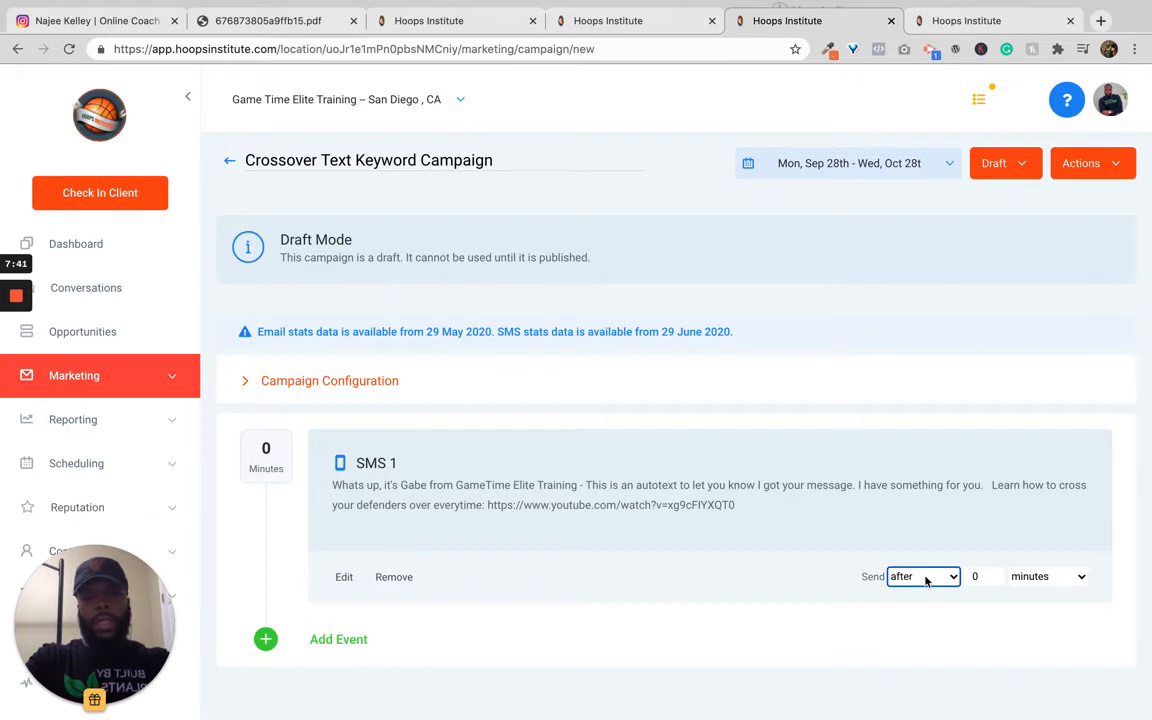
click(926, 579)
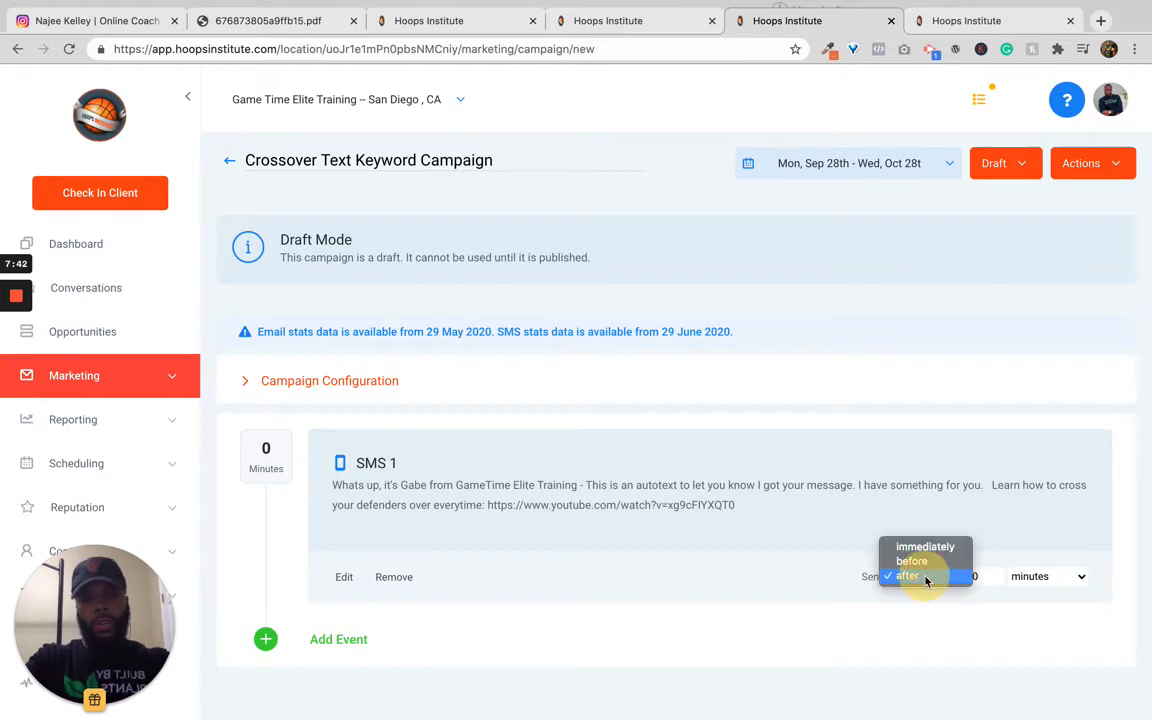
click(994, 587)
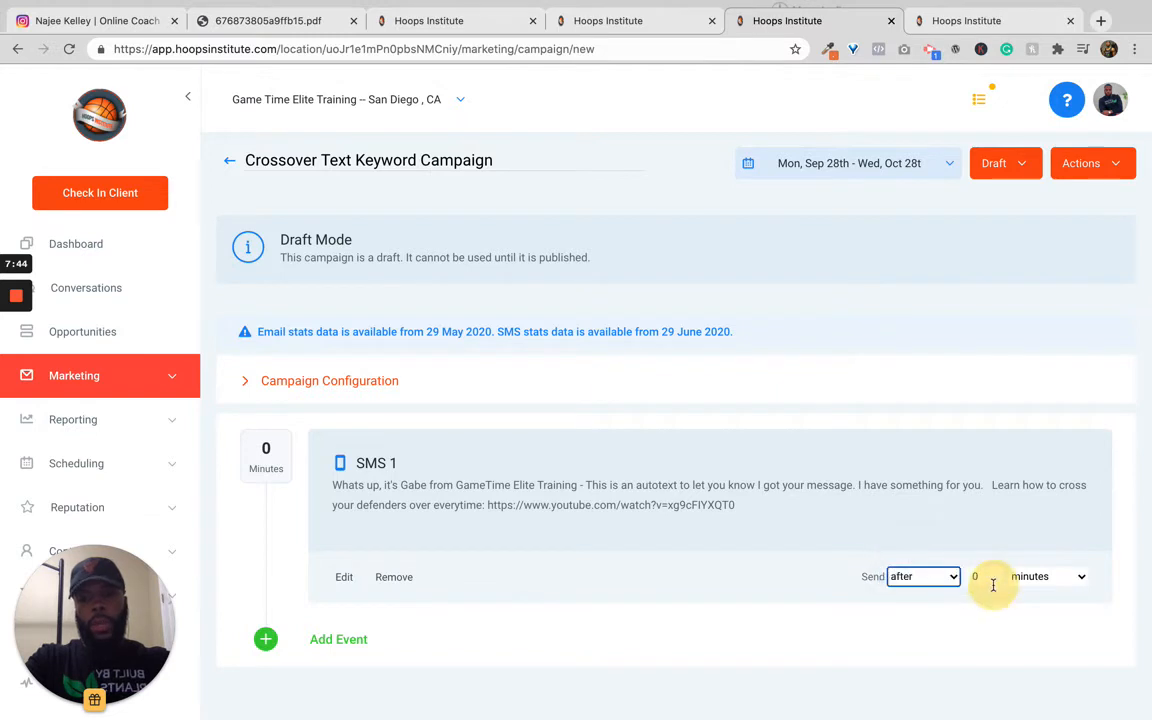
text(1)
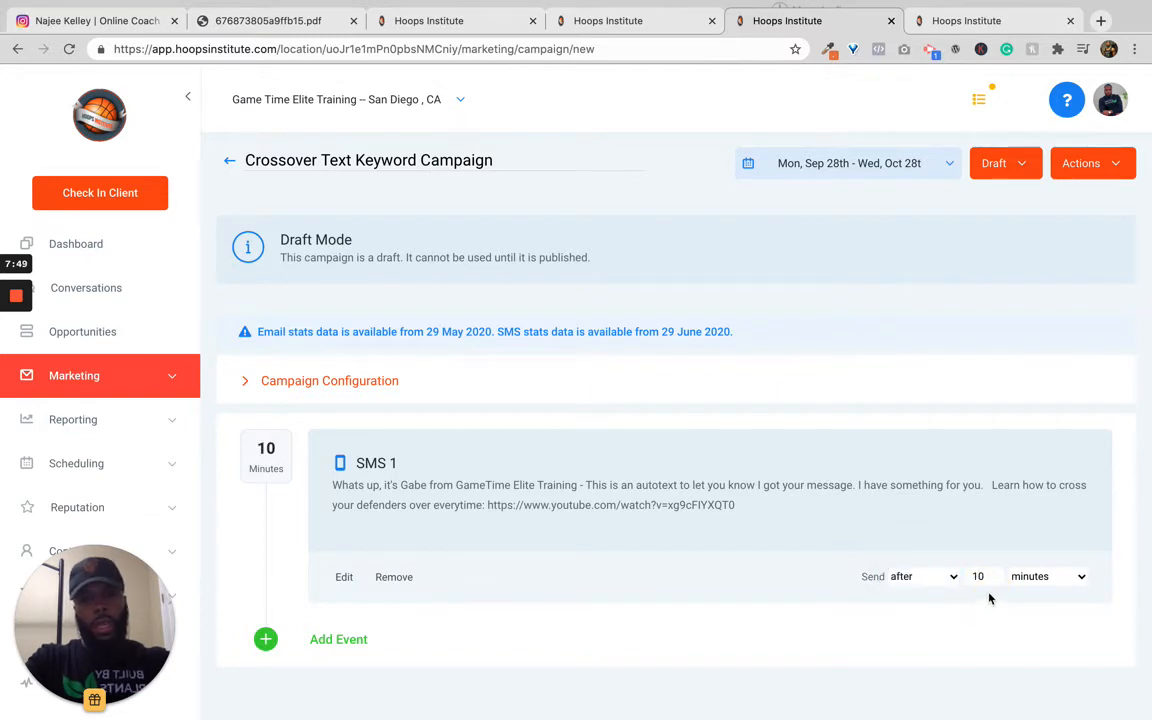
click(1040, 578)
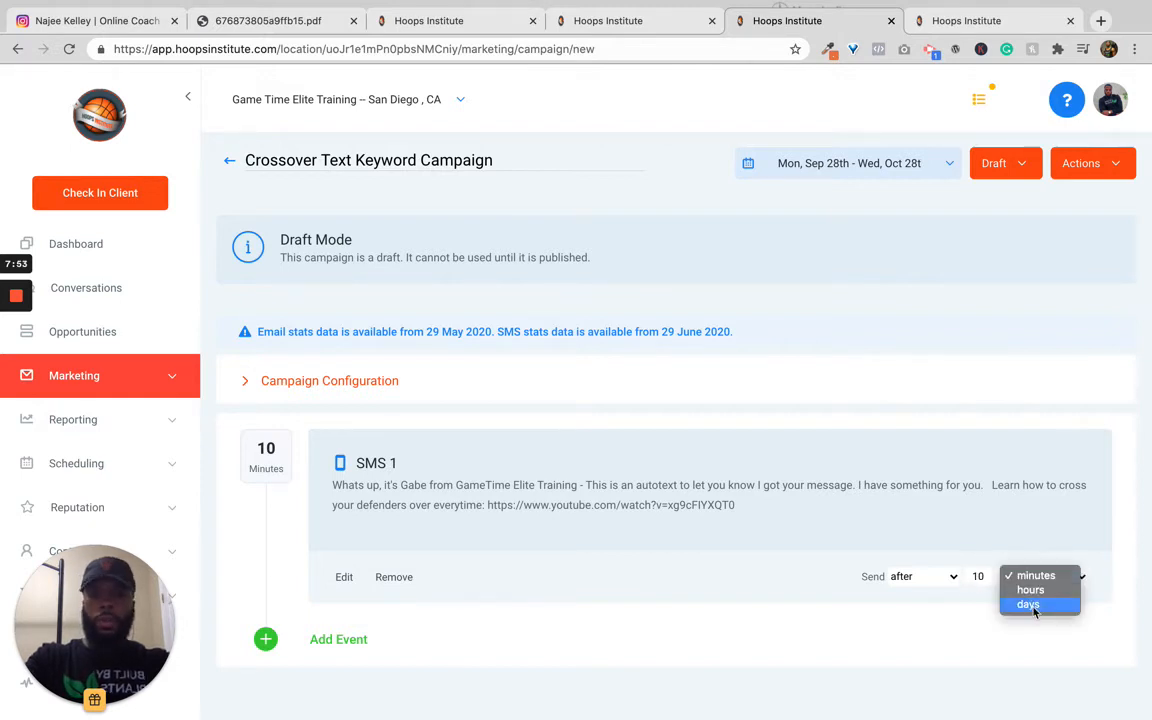
click(1028, 604)
click(1035, 576)
click(1032, 562)
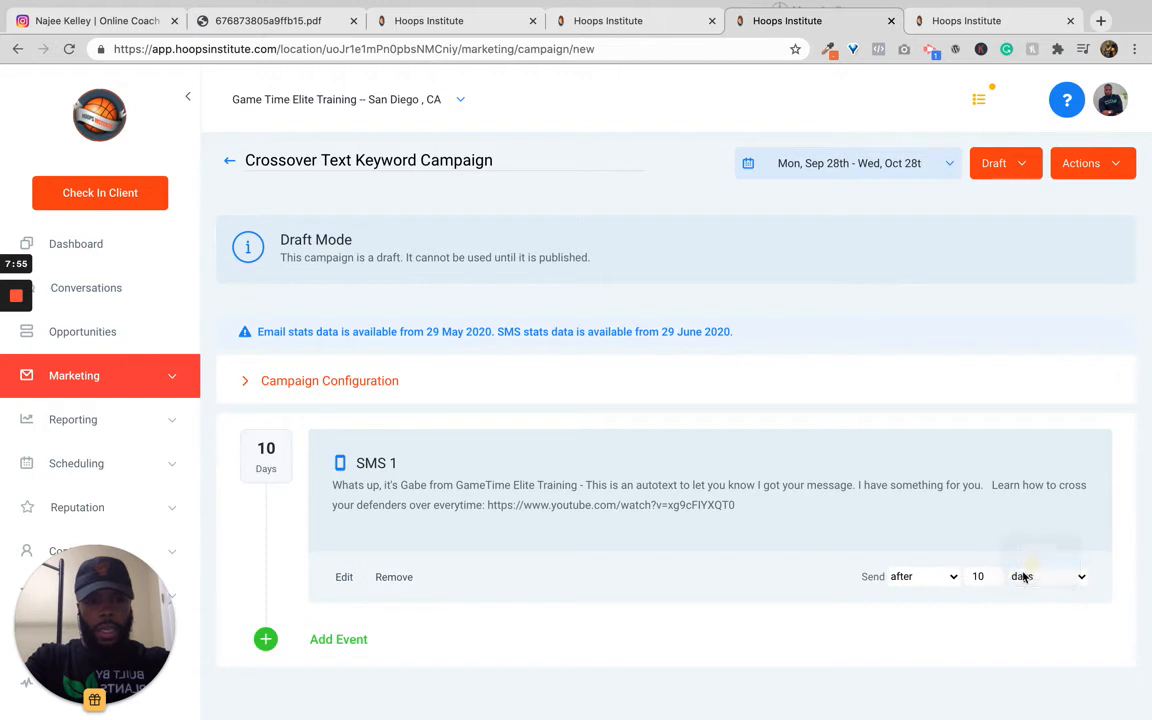
Step: Set SMS 1 to send immediately
click(924, 583)
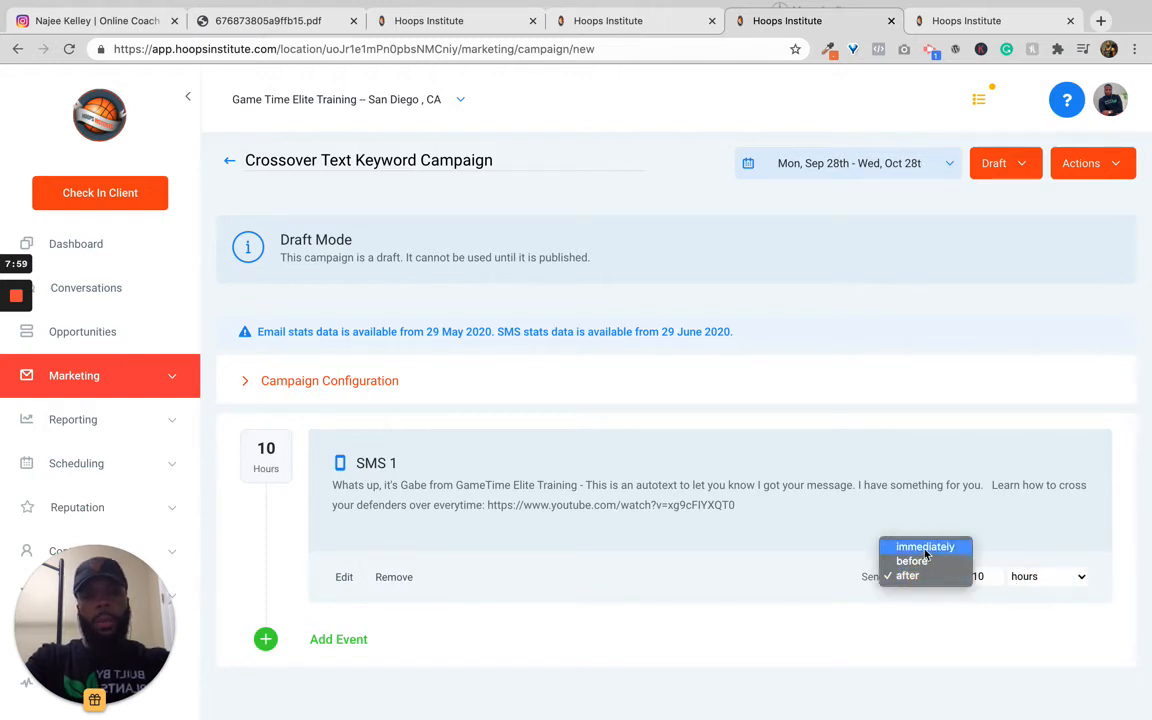
click(922, 545)
click(922, 549)
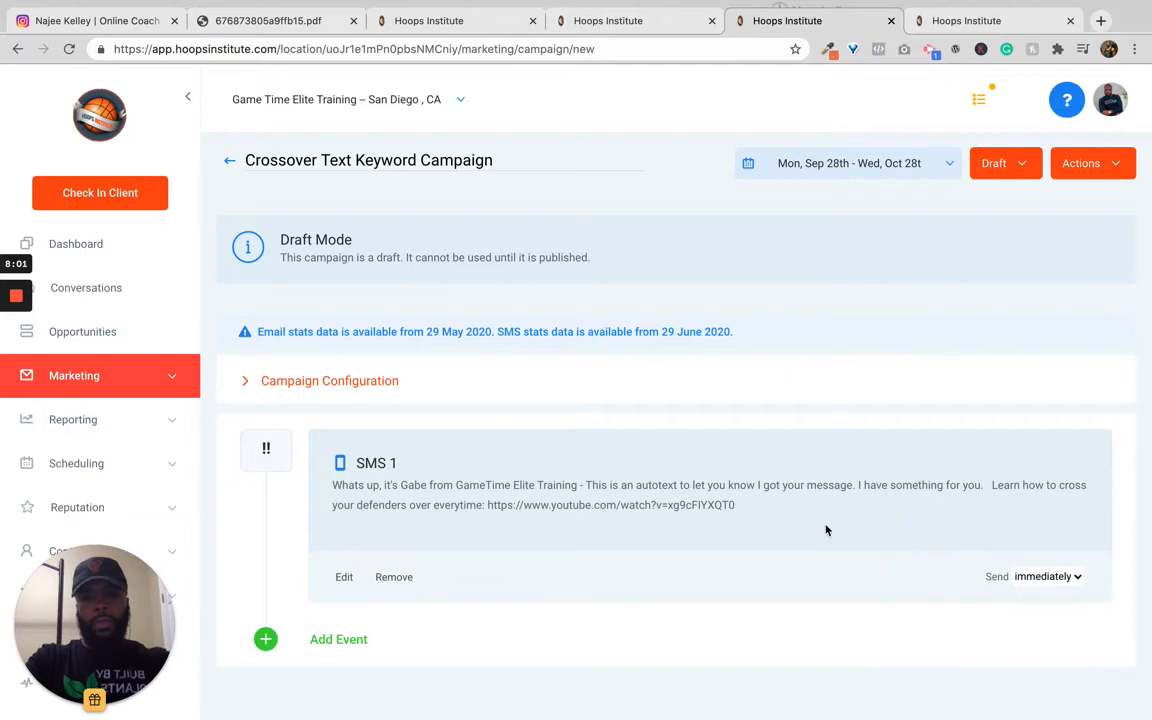
Step: Add a second SMS event to the campaign and close its empty compose window
click(338, 642)
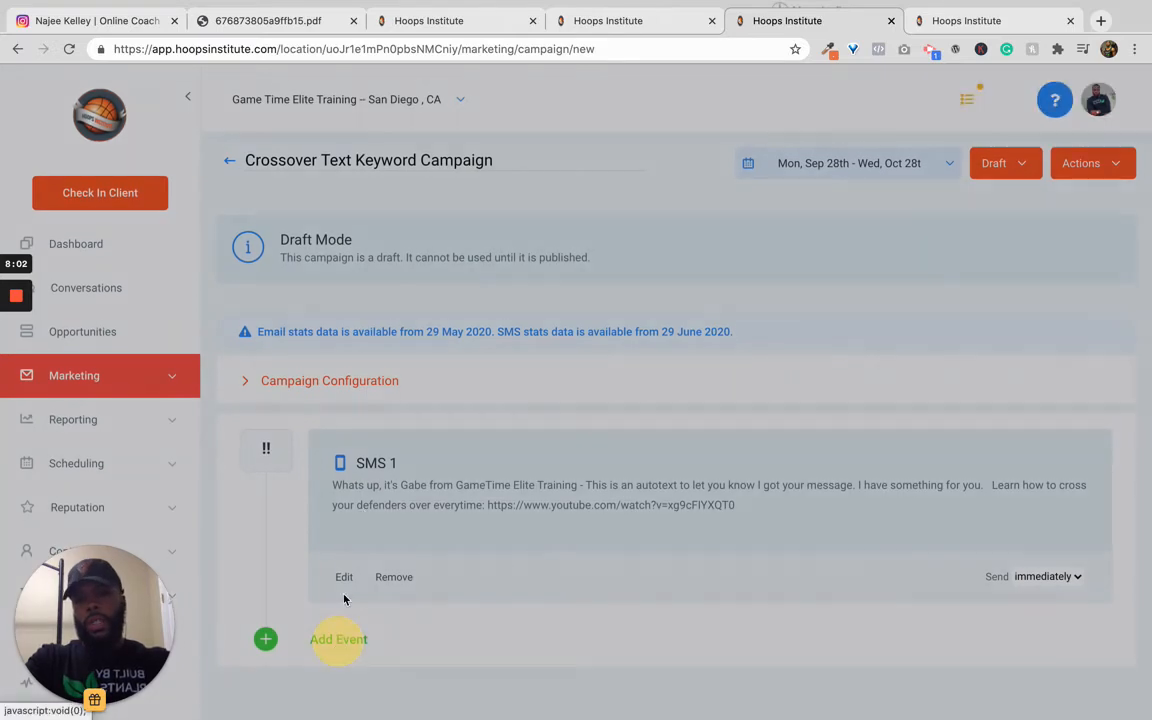
click(470, 215)
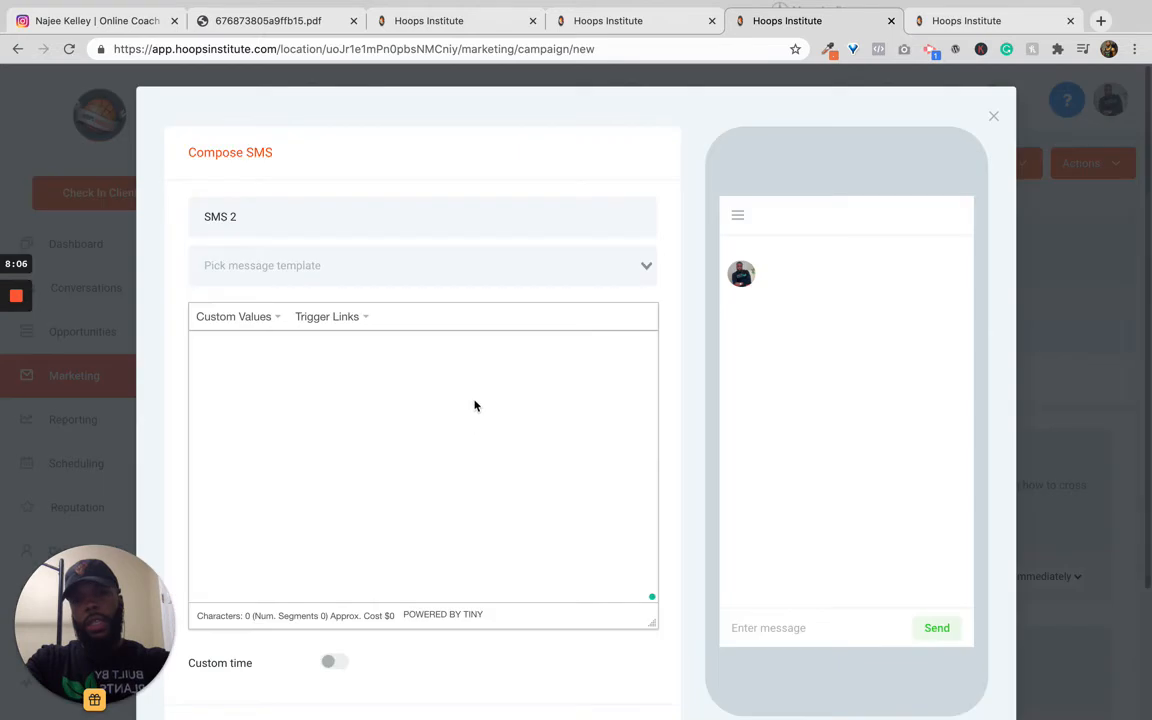
click(466, 432)
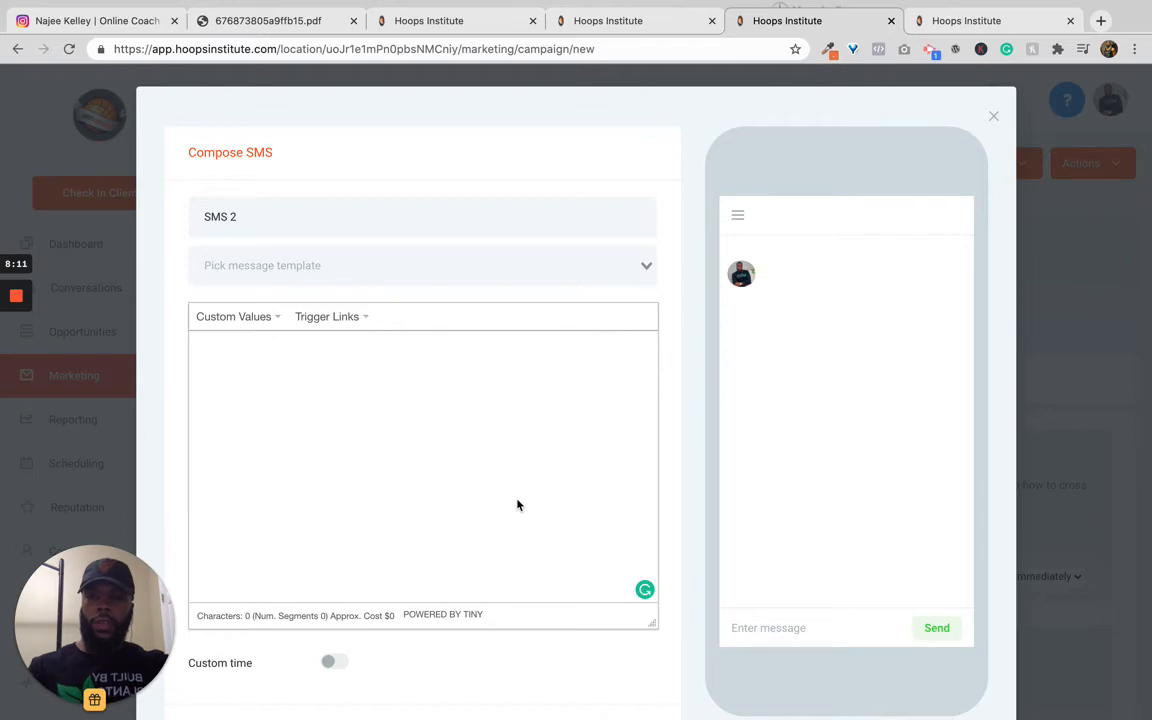
click(994, 119)
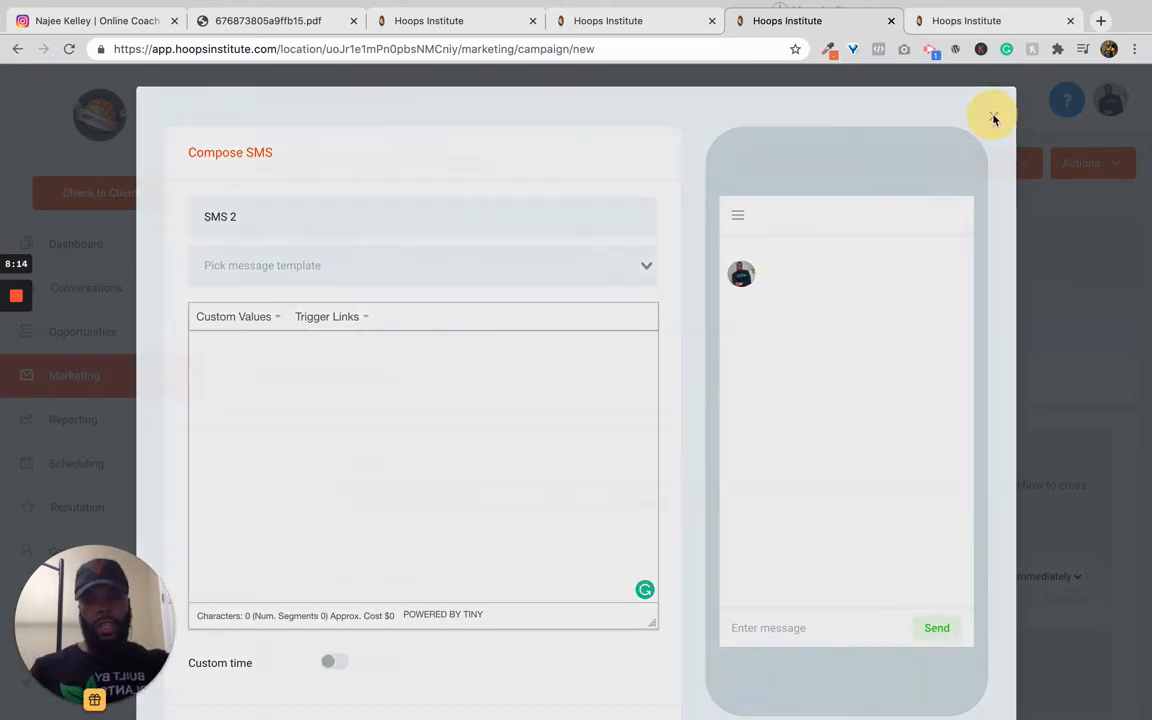
scroll(900, 519, down, 2)
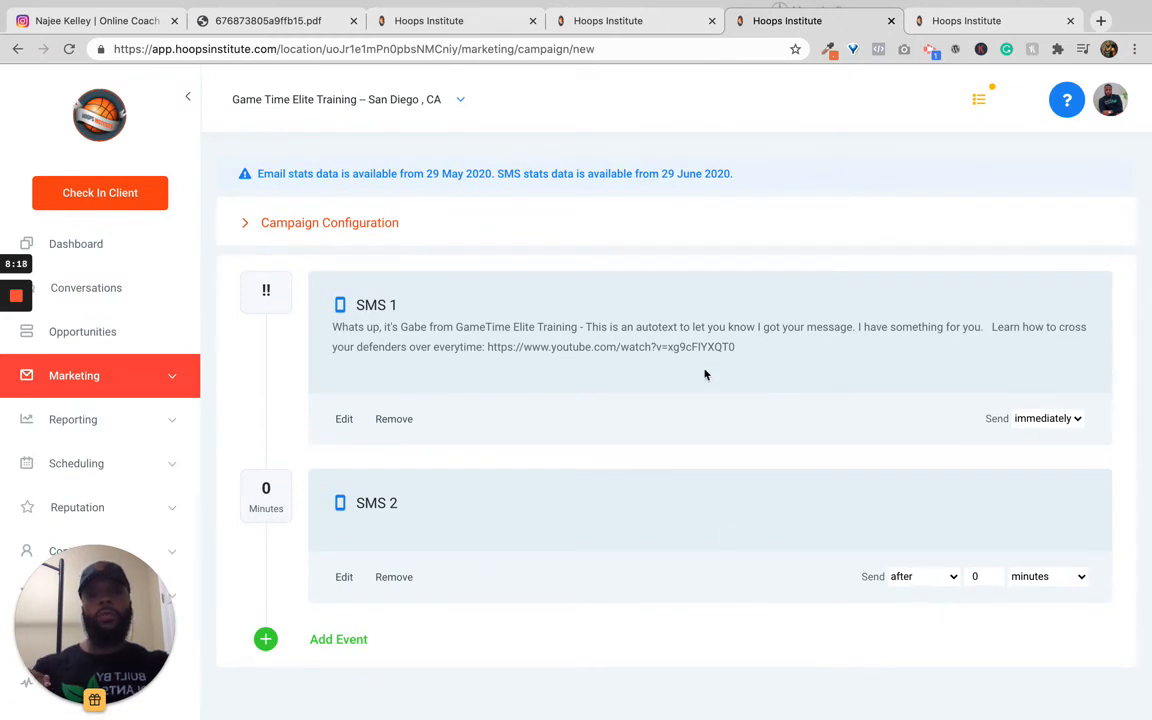
Step: Add a third SMS event to the campaign and save it empty
click(336, 643)
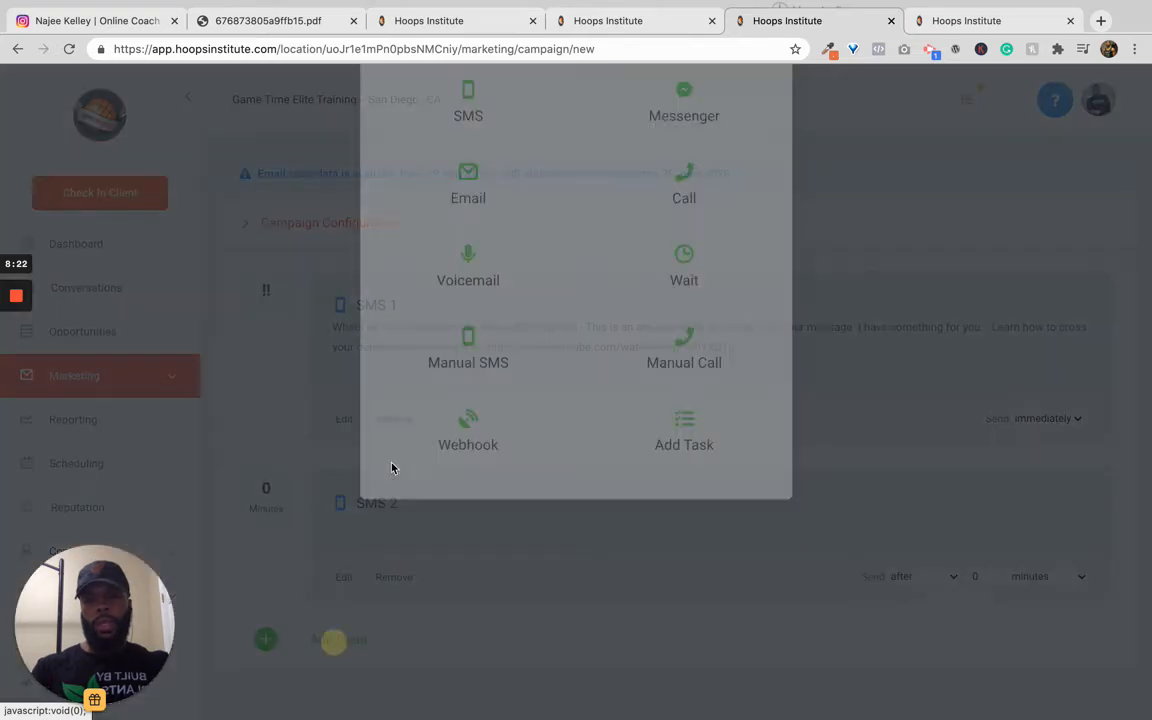
click(477, 220)
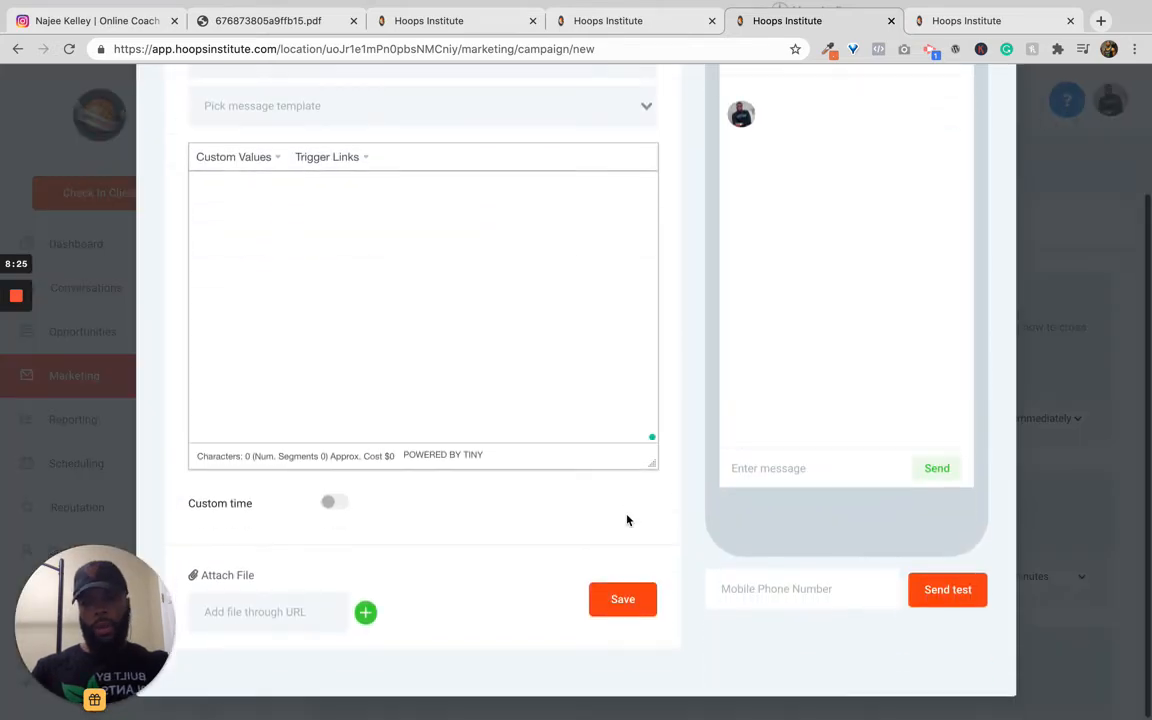
click(603, 618)
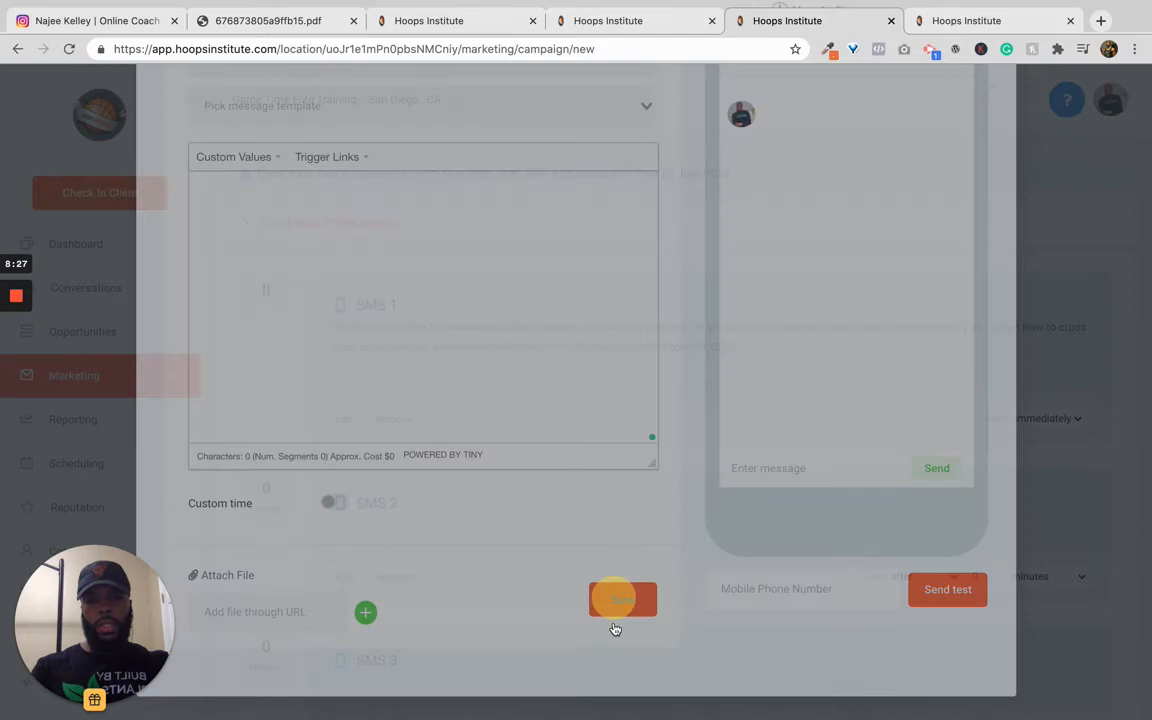
Step: Set SMS 2 to send after 2 days
click(911, 580)
click(897, 483)
click(910, 419)
click(977, 419)
key(BackSpace)
text(2)
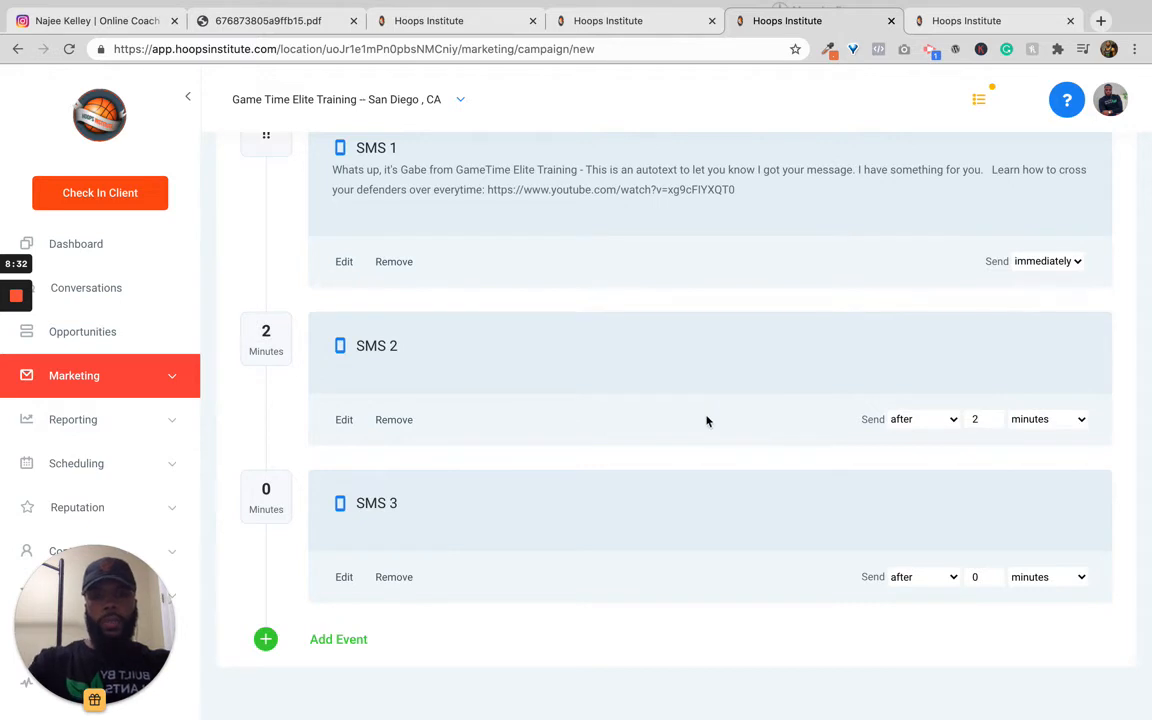
click(625, 243)
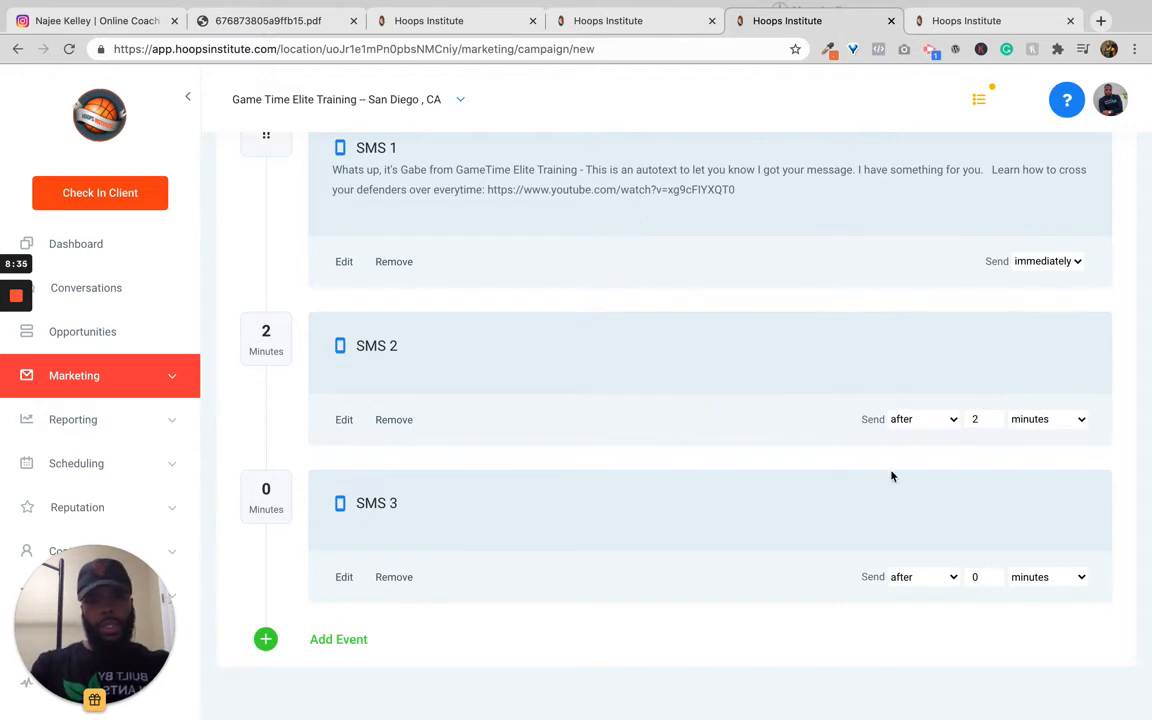
click(990, 577)
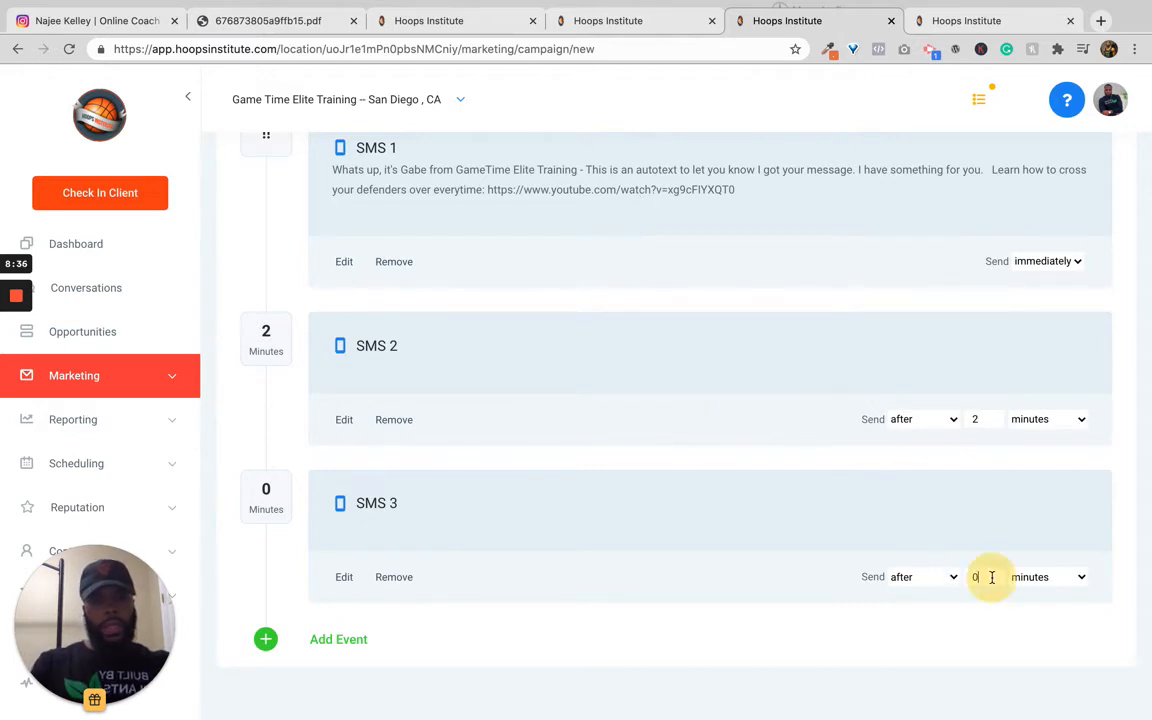
click(1037, 424)
click(1028, 447)
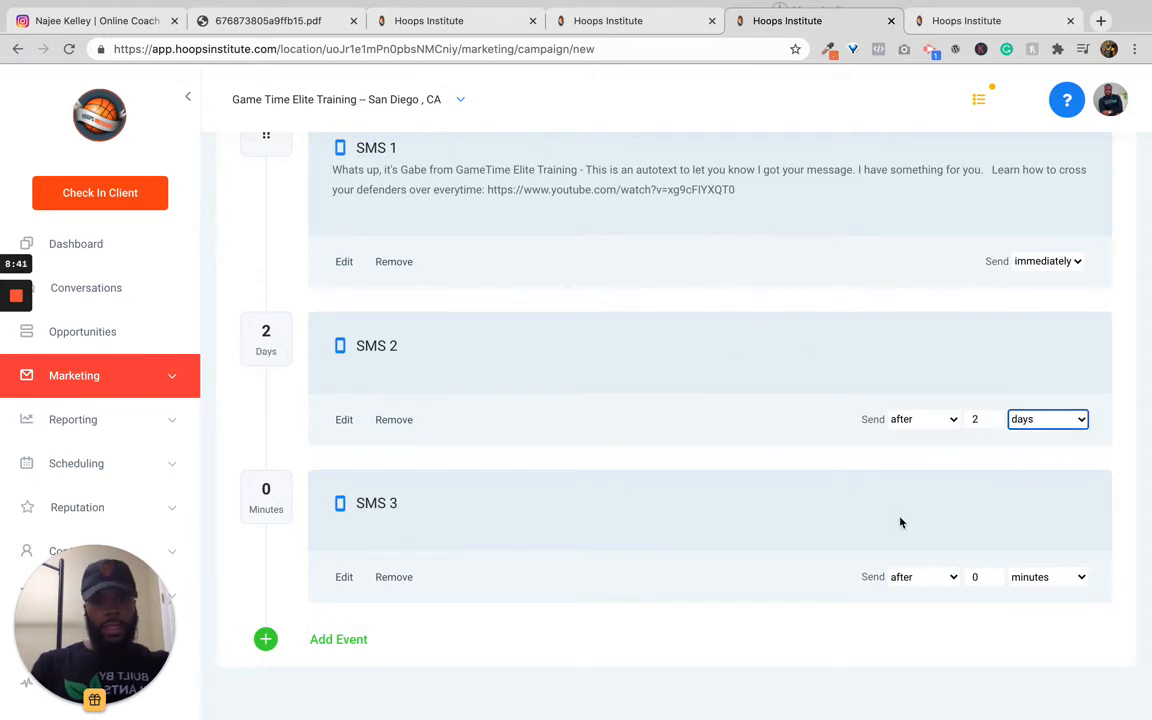
Step: Set SMS 3 to send after 3 days
click(975, 577)
text(2)
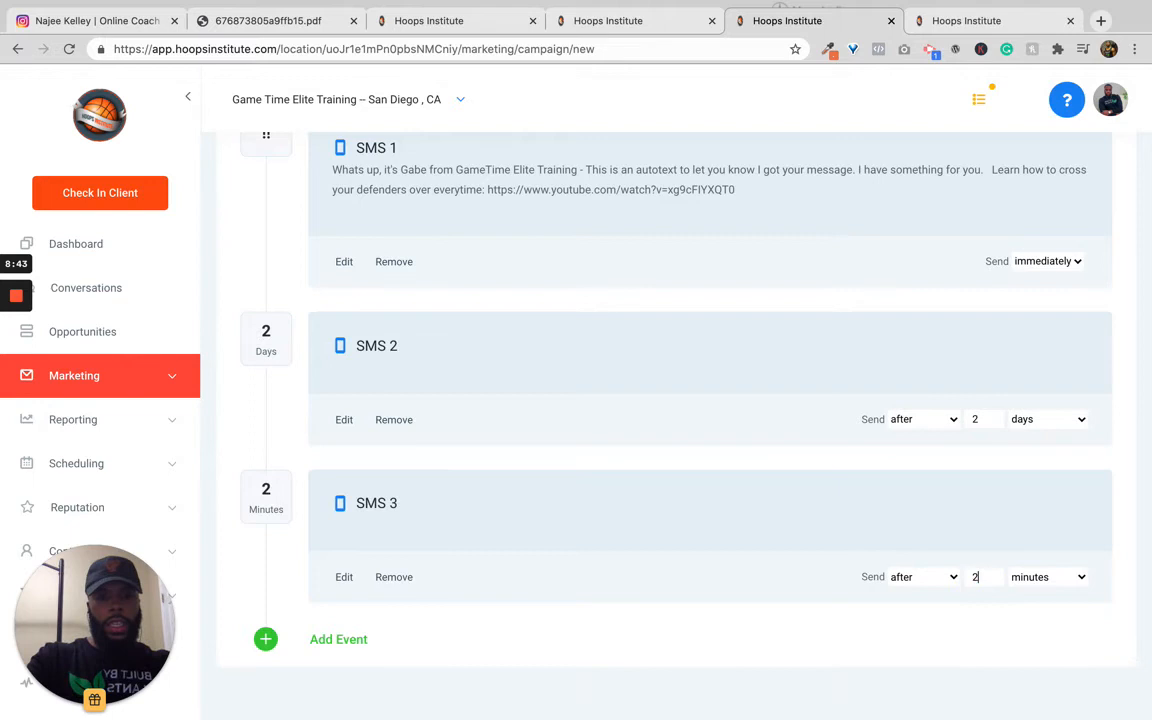
key(BackSpace)
text(3)
click(1040, 578)
click(1028, 606)
click(790, 562)
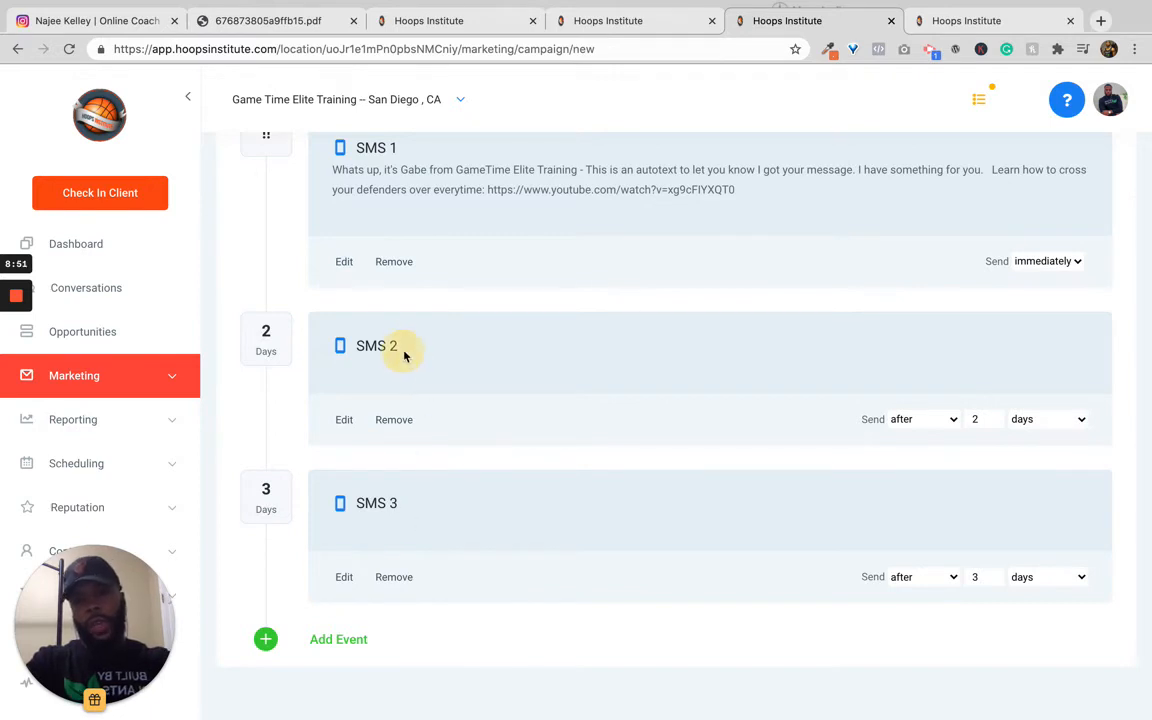
Step: Publish the Crossover Text Keyword Campaign
scroll(404, 355, up, 4)
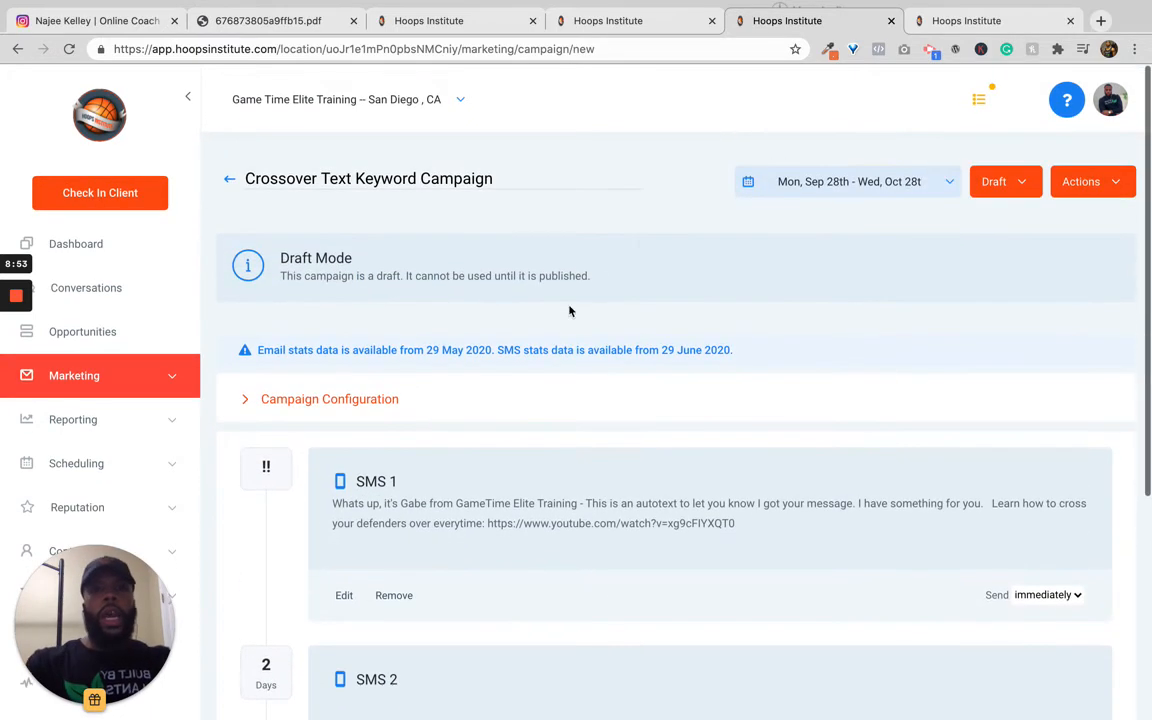
click(1015, 189)
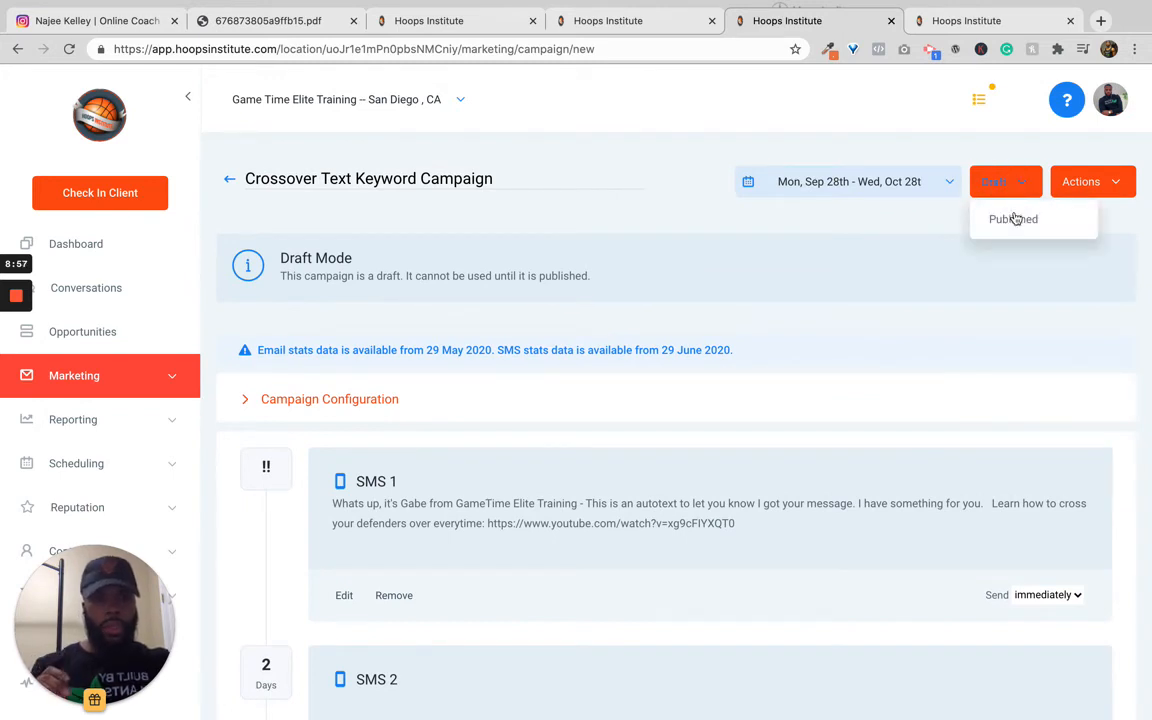
click(1012, 220)
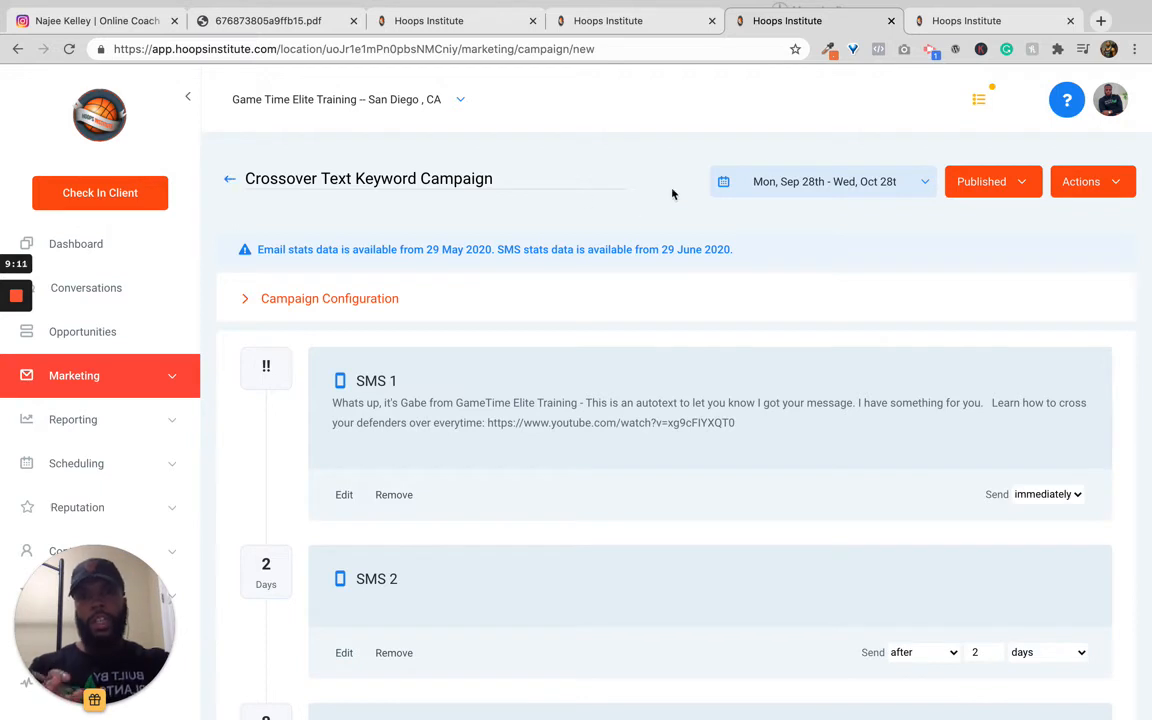
click(975, 182)
click(726, 206)
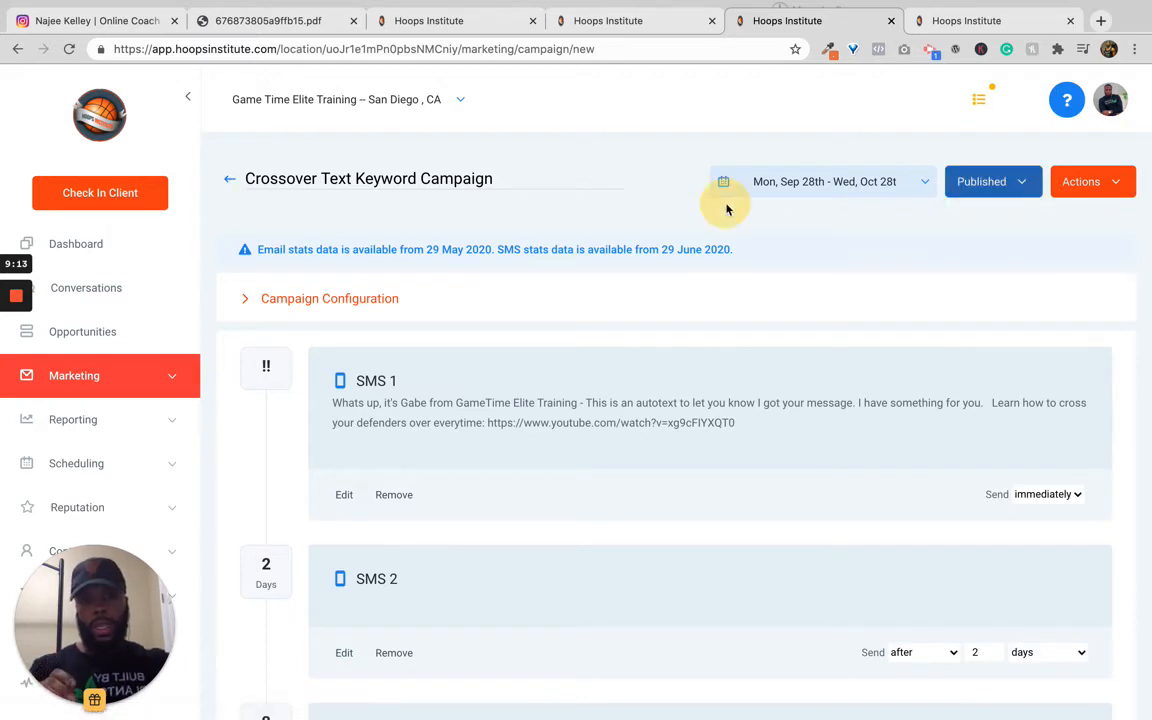
click(231, 184)
click(676, 23)
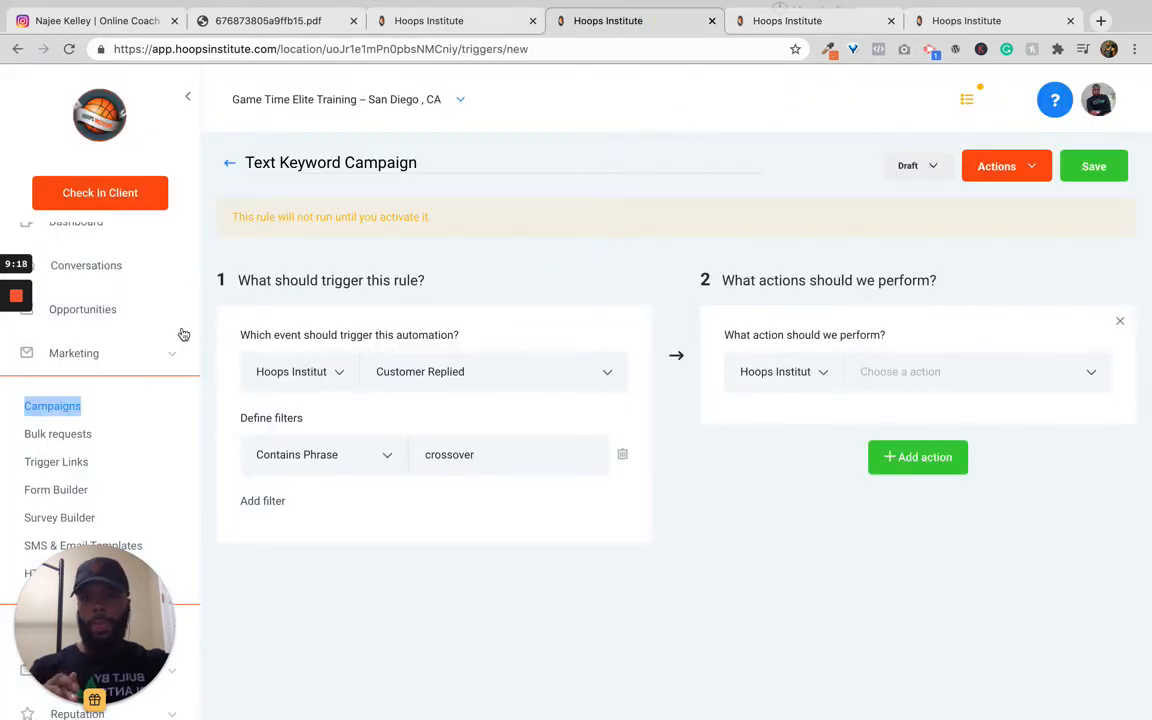
click(311, 589)
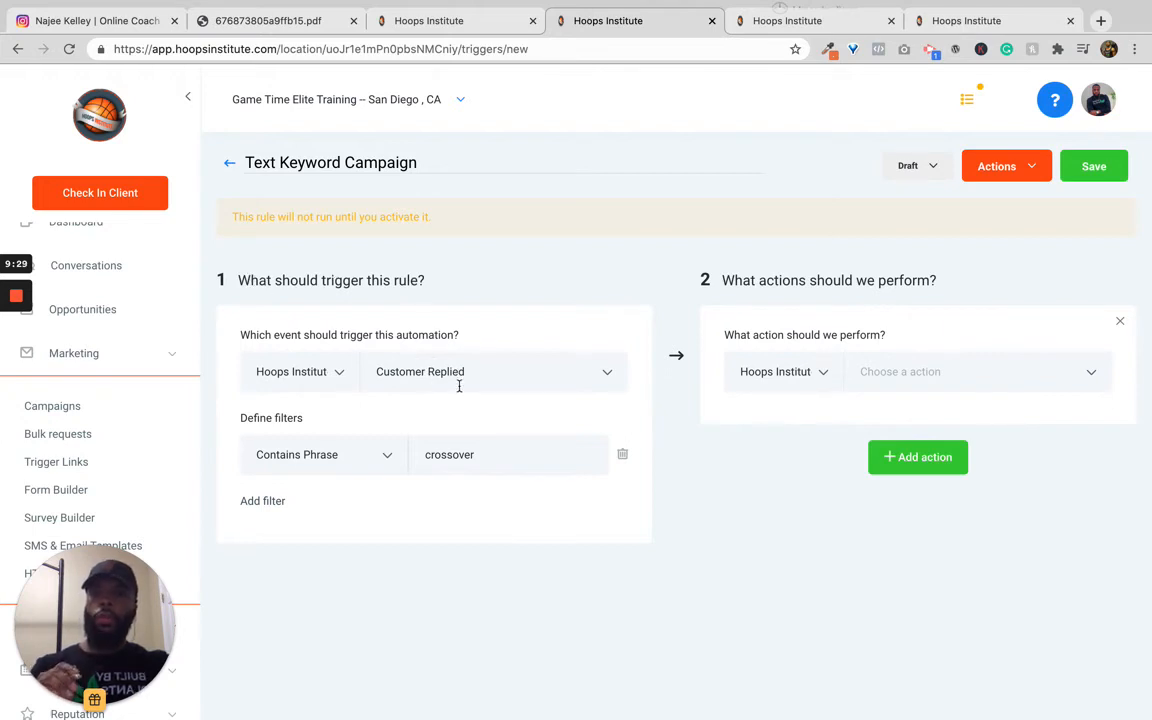
click(472, 457)
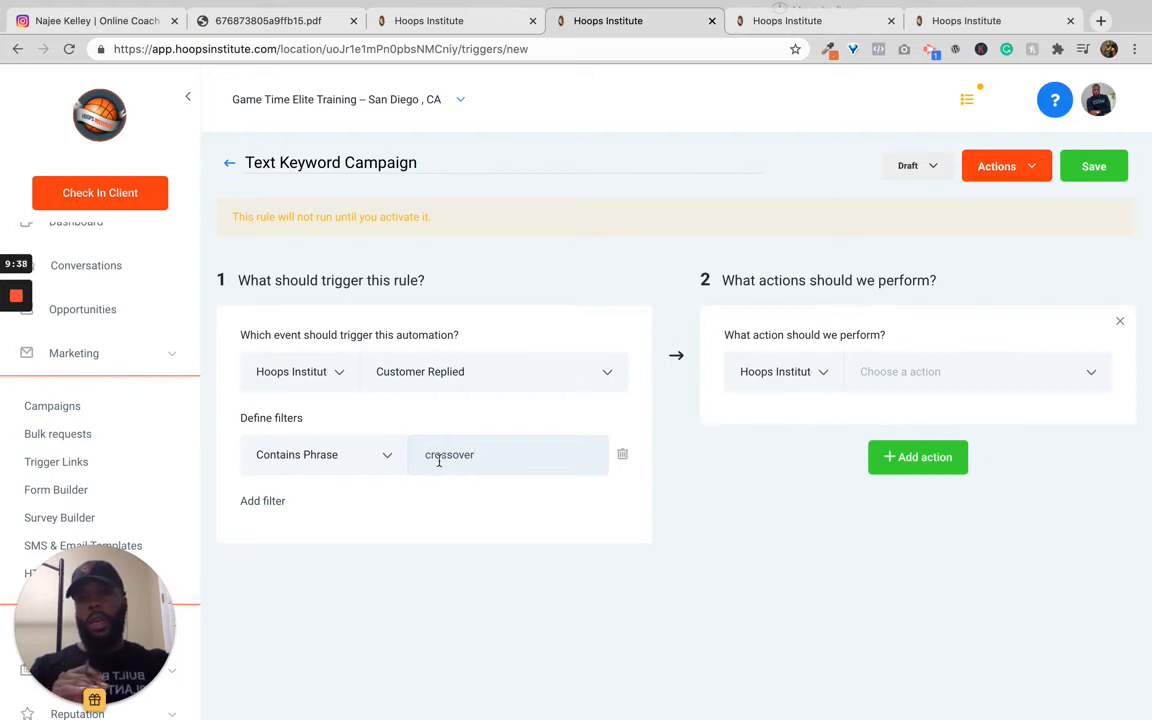
click(467, 494)
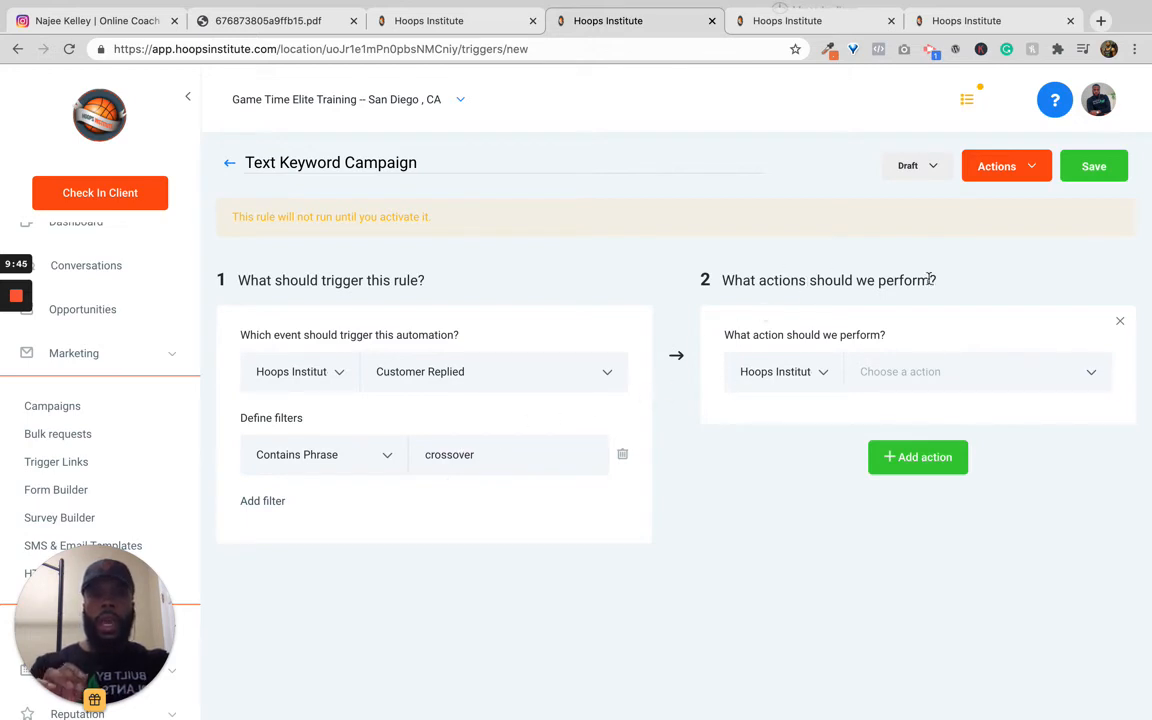
Step: Set the trigger's action to Add To Campaign with the Crossover Text Keyword Campaign
click(905, 368)
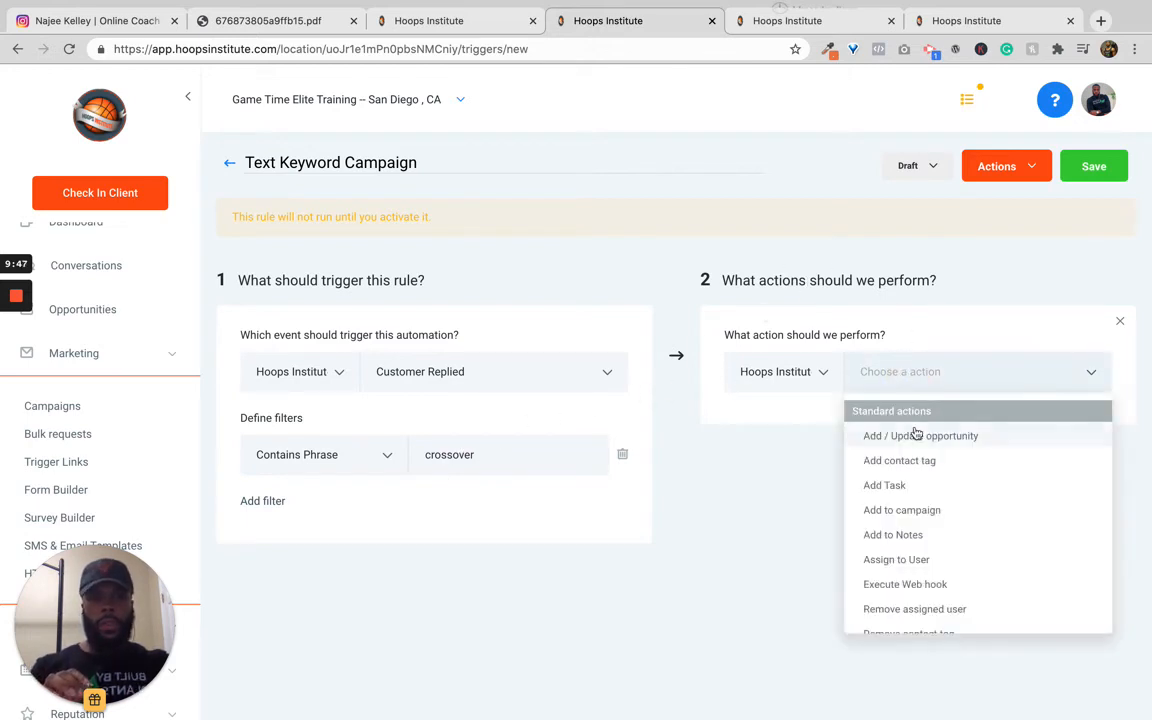
scroll(908, 519, down, 2)
scroll(912, 528, down, 5)
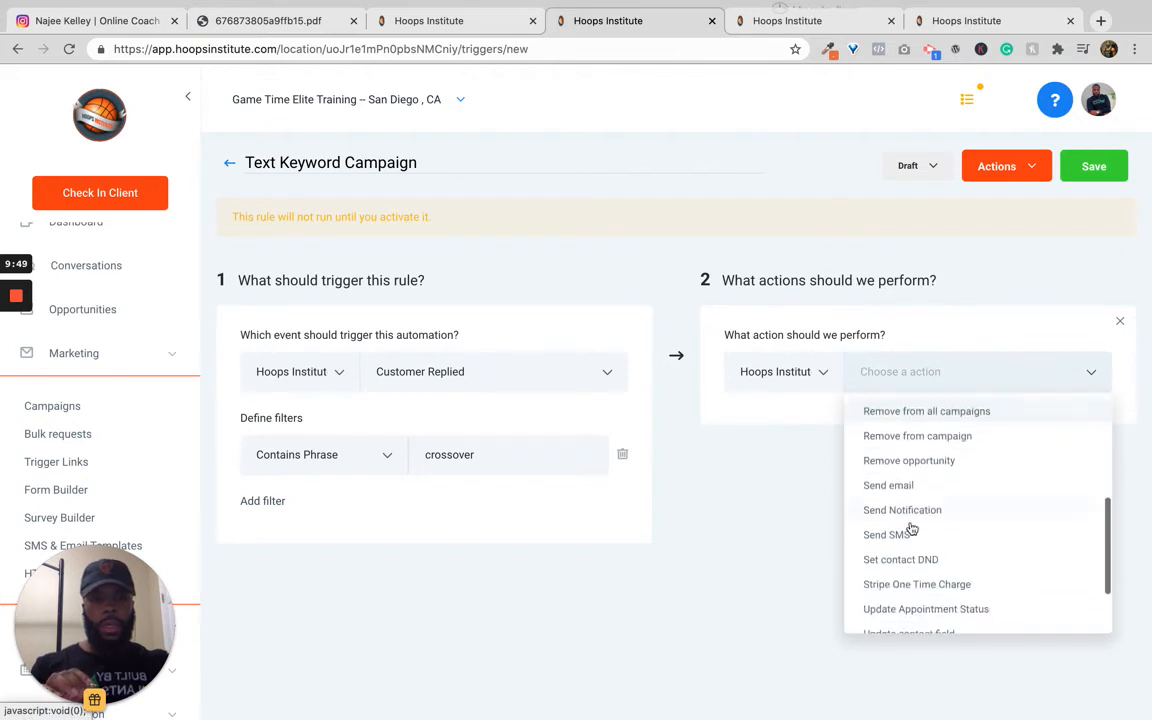
scroll(912, 528, up, 7)
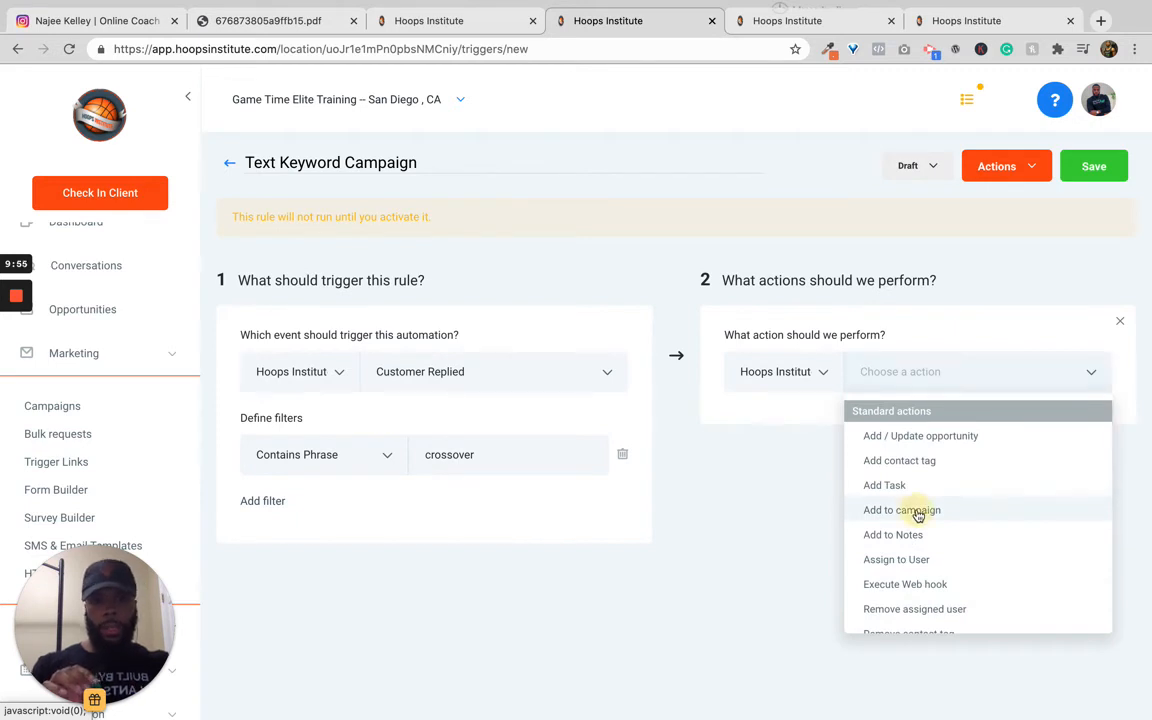
click(918, 512)
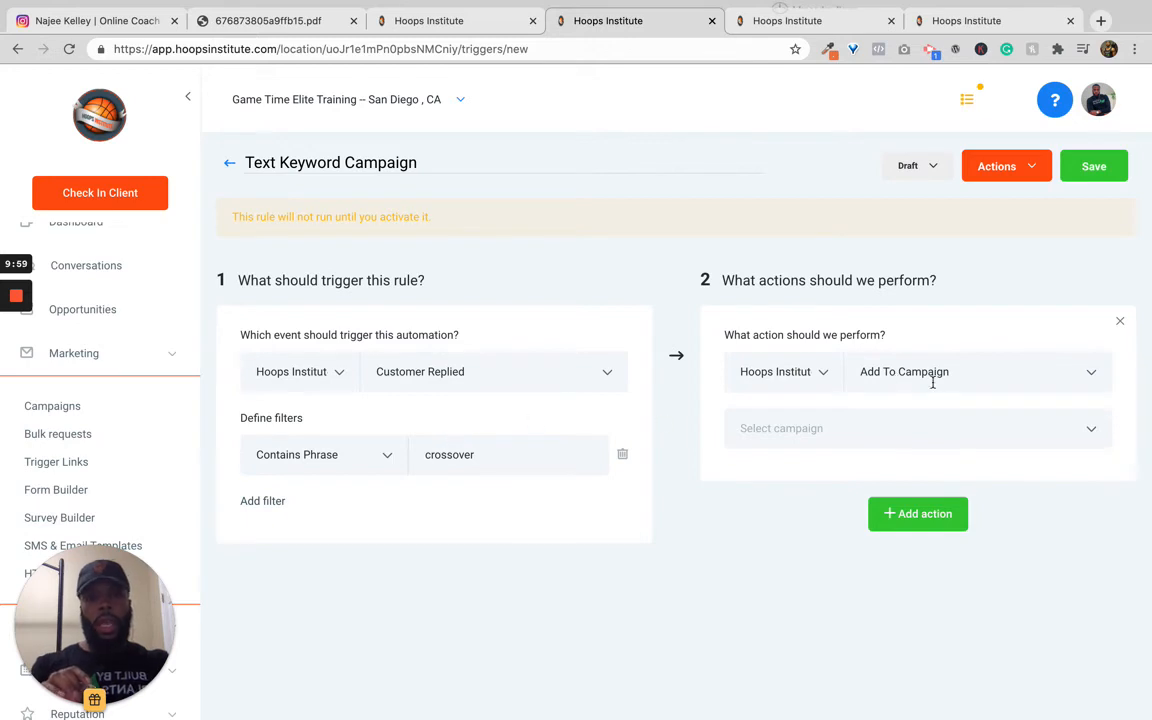
click(892, 429)
scroll(860, 520, down, 3)
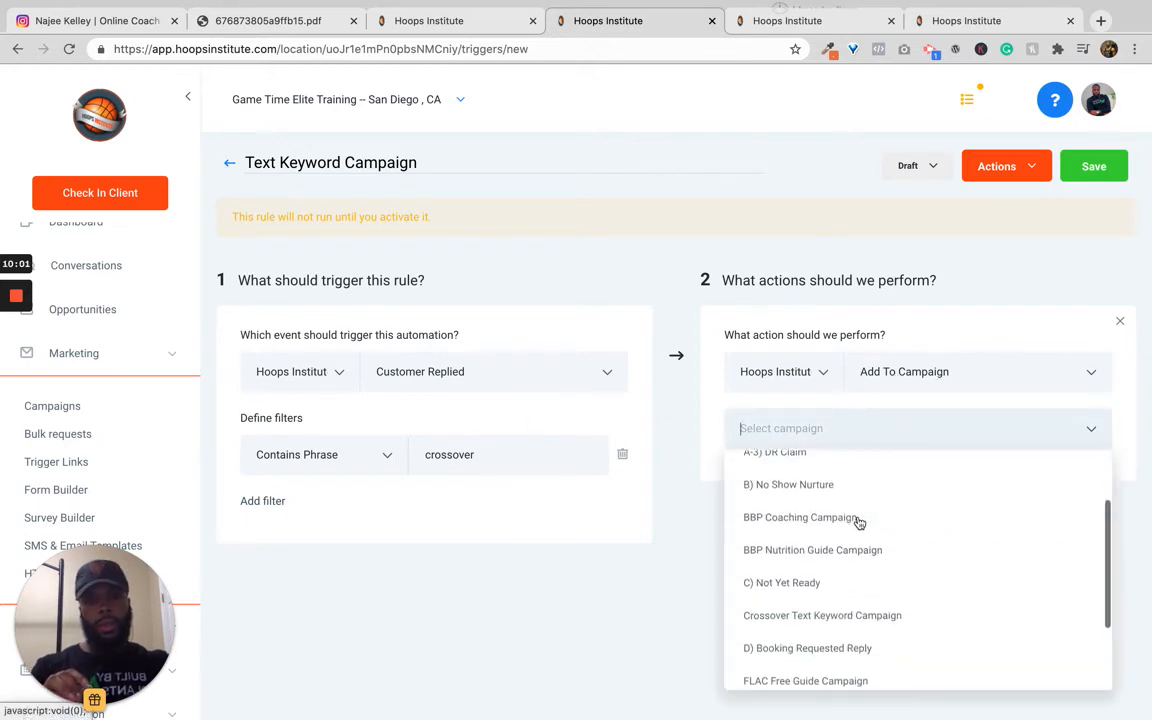
scroll(858, 523, down, 2)
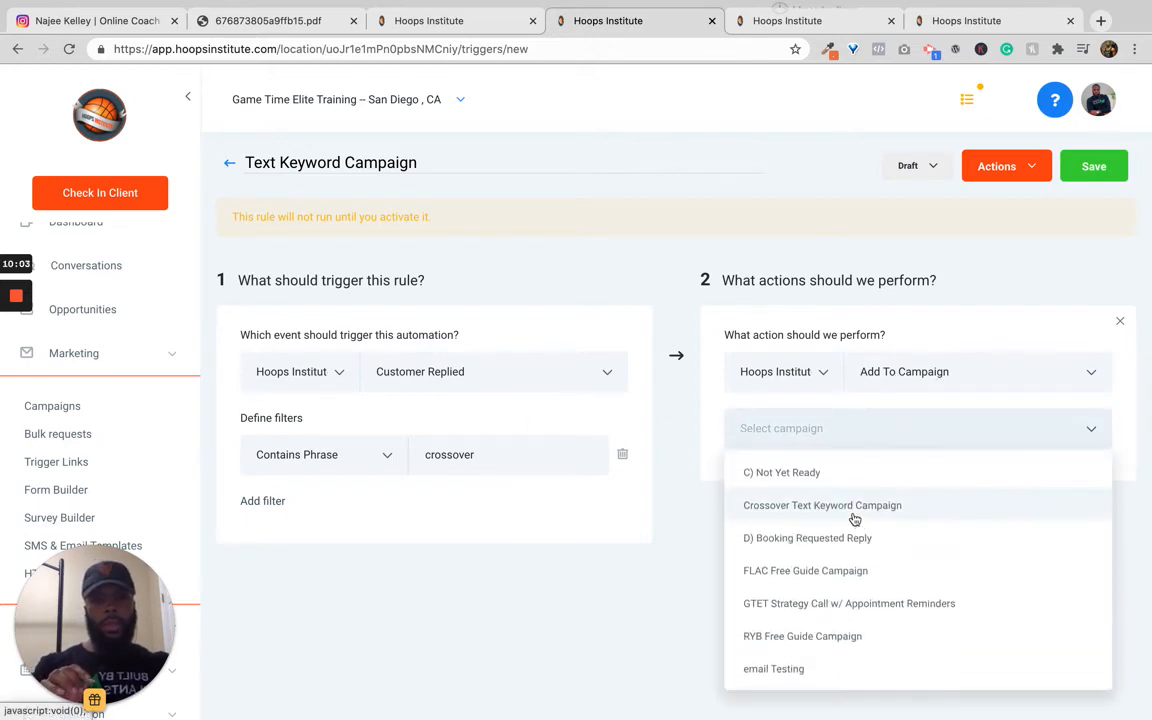
click(855, 518)
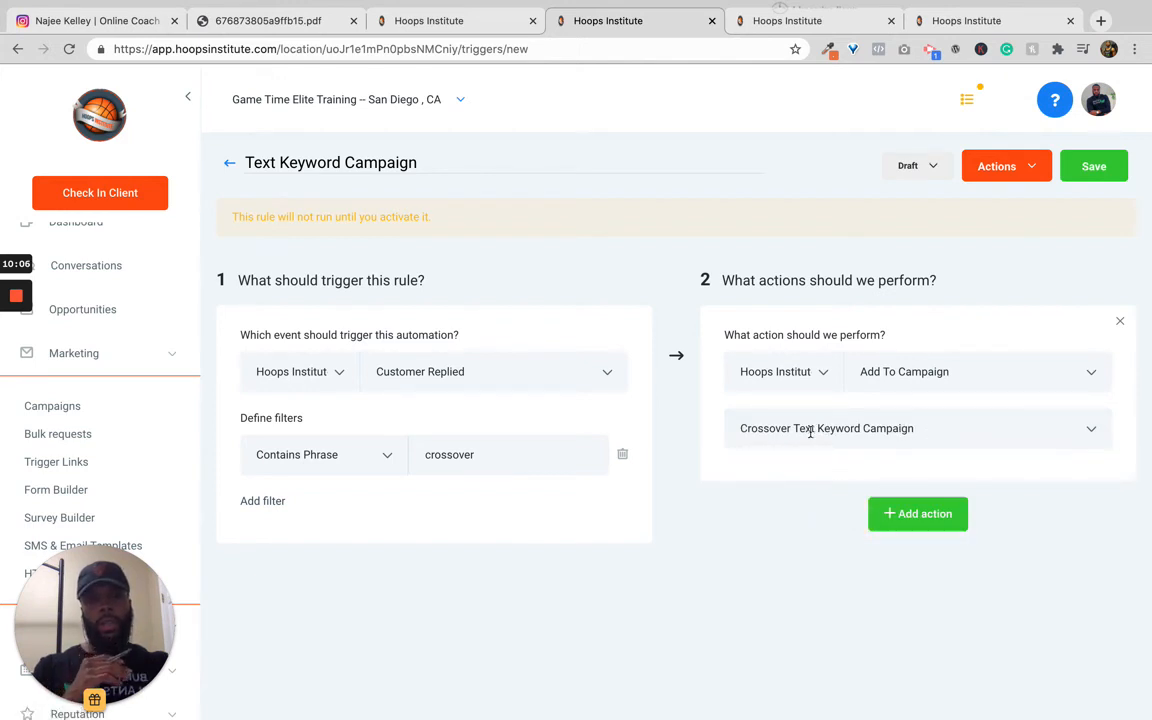
Step: Activate the Text Keyword Campaign trigger and save it
click(448, 460)
click(443, 455)
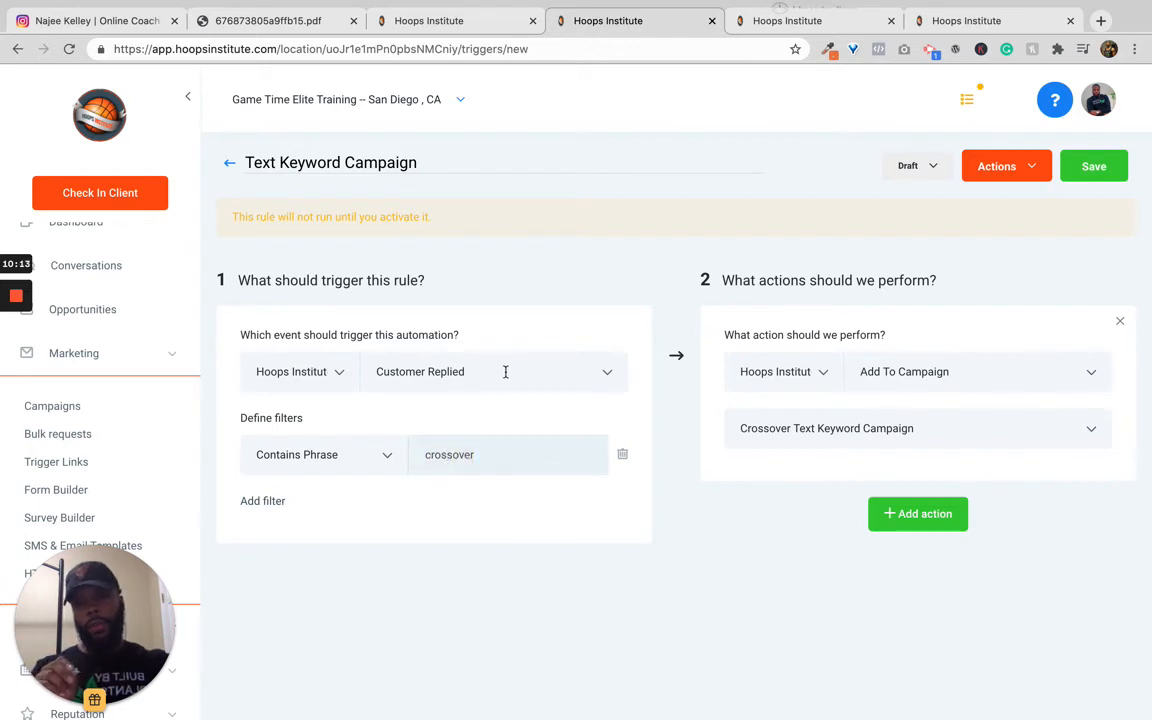
click(862, 437)
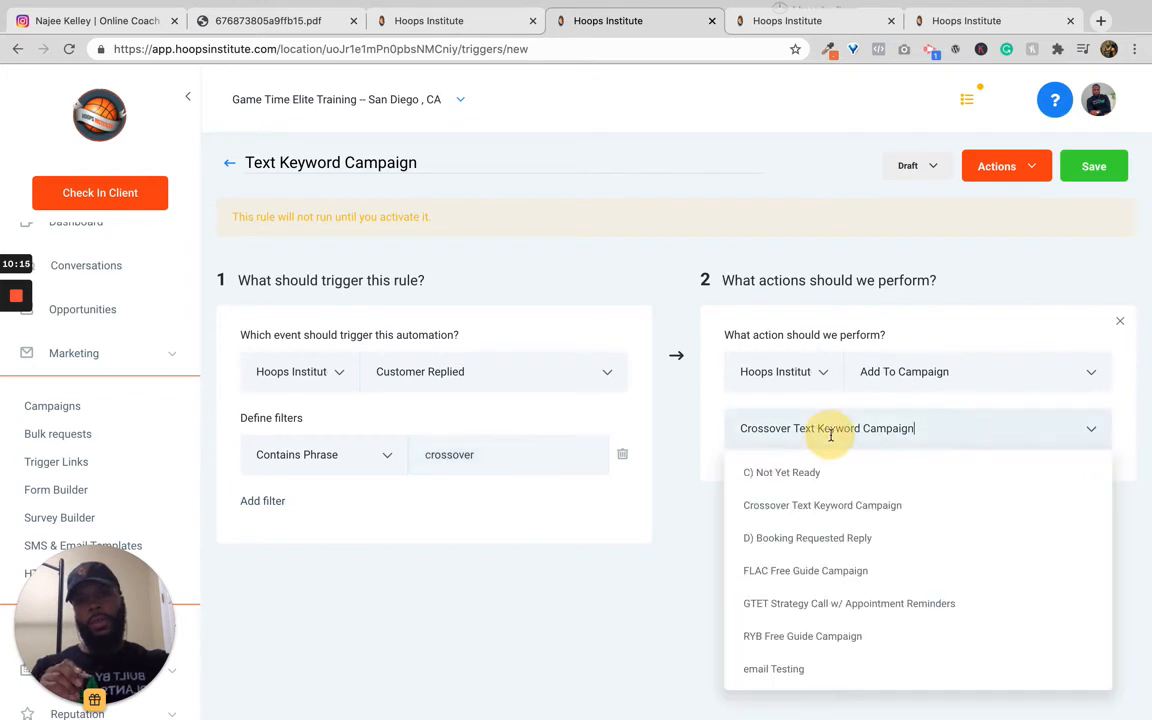
click(684, 536)
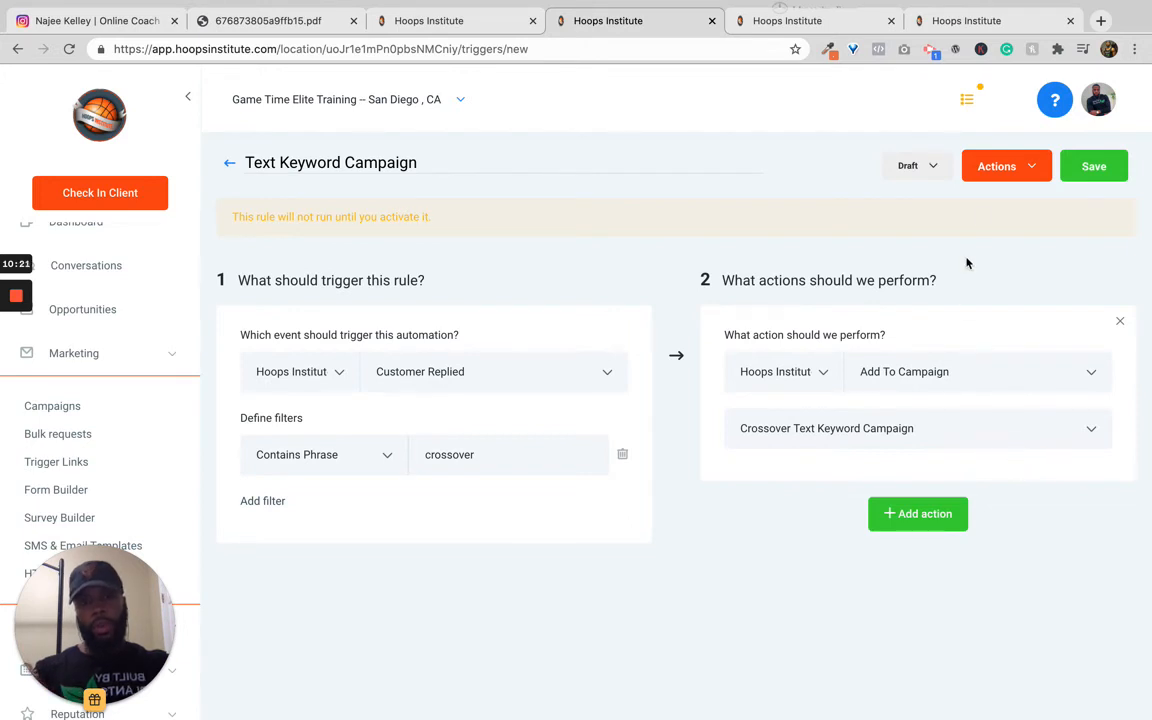
click(928, 167)
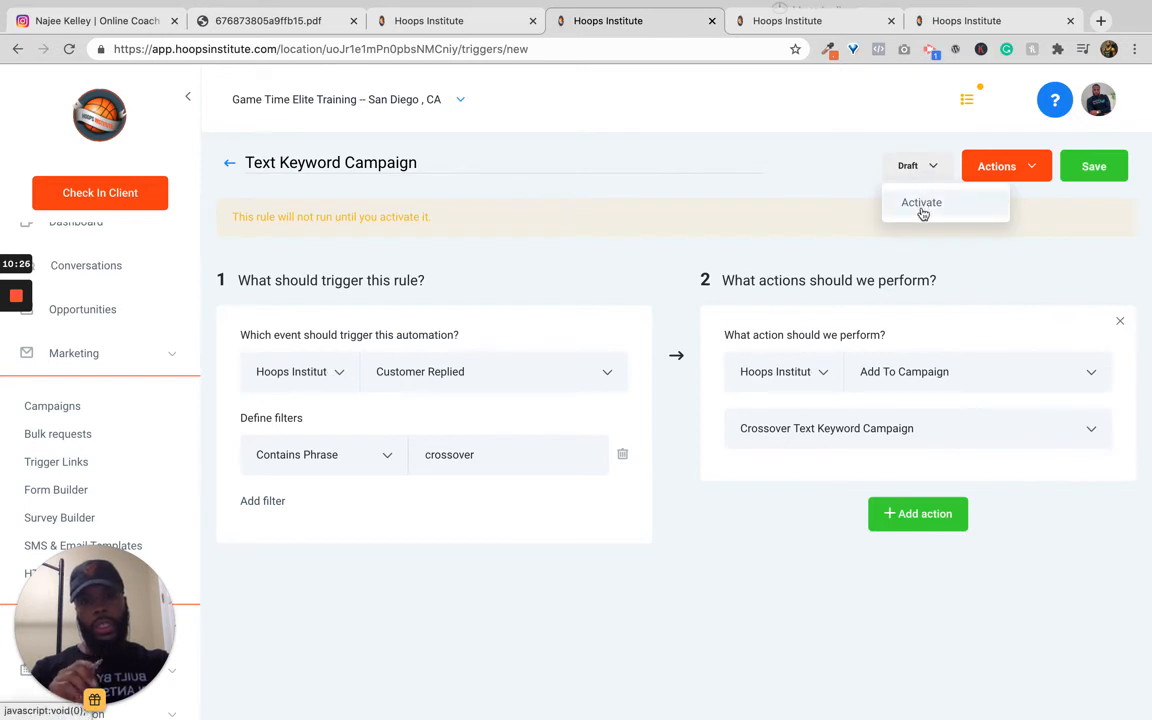
click(922, 210)
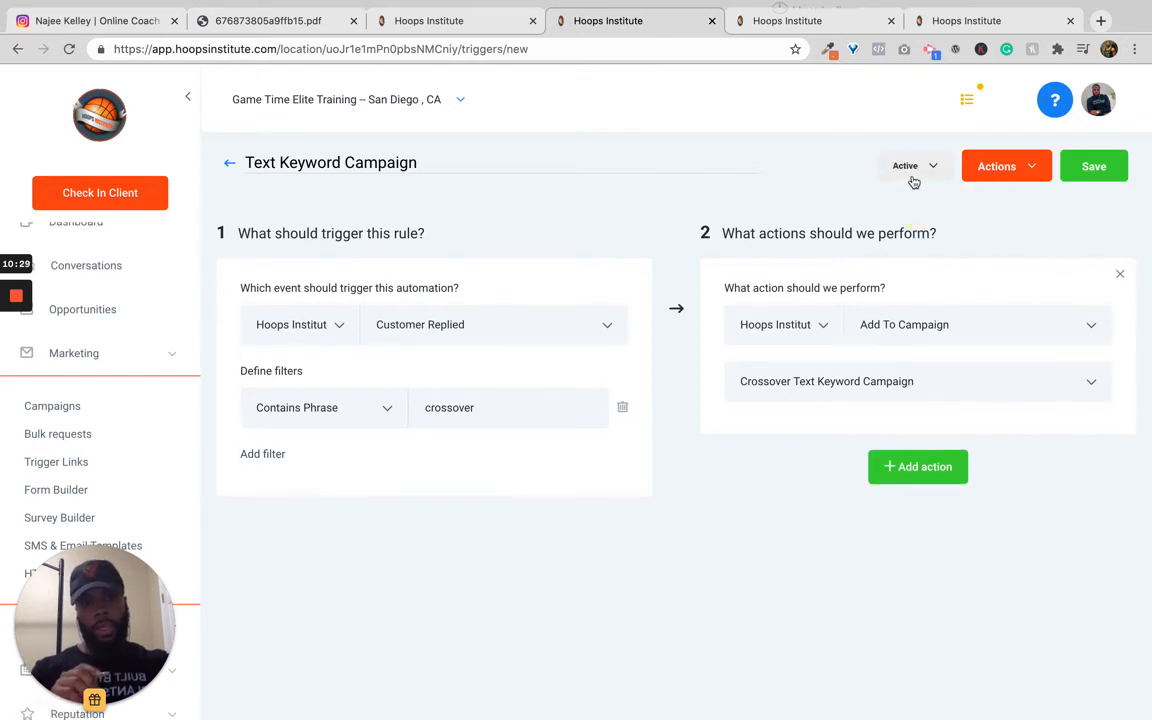
click(1088, 170)
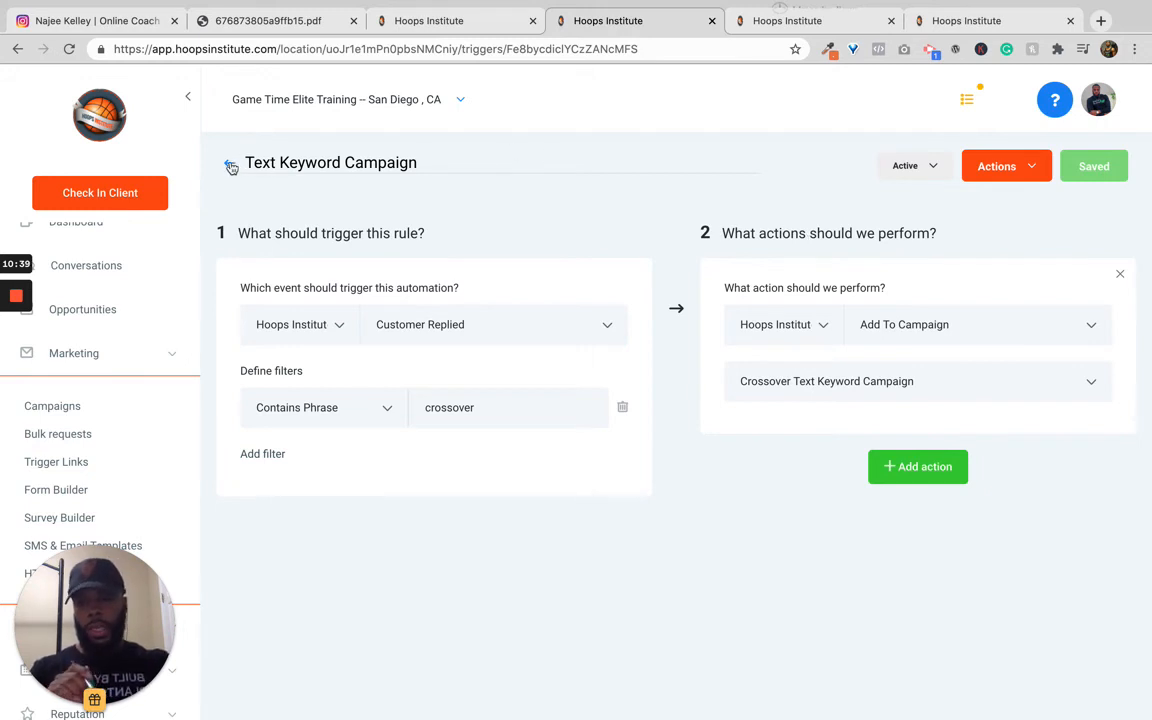
Step: Switch to Dialpad and start composing a new text message
key(ctrl+Left)
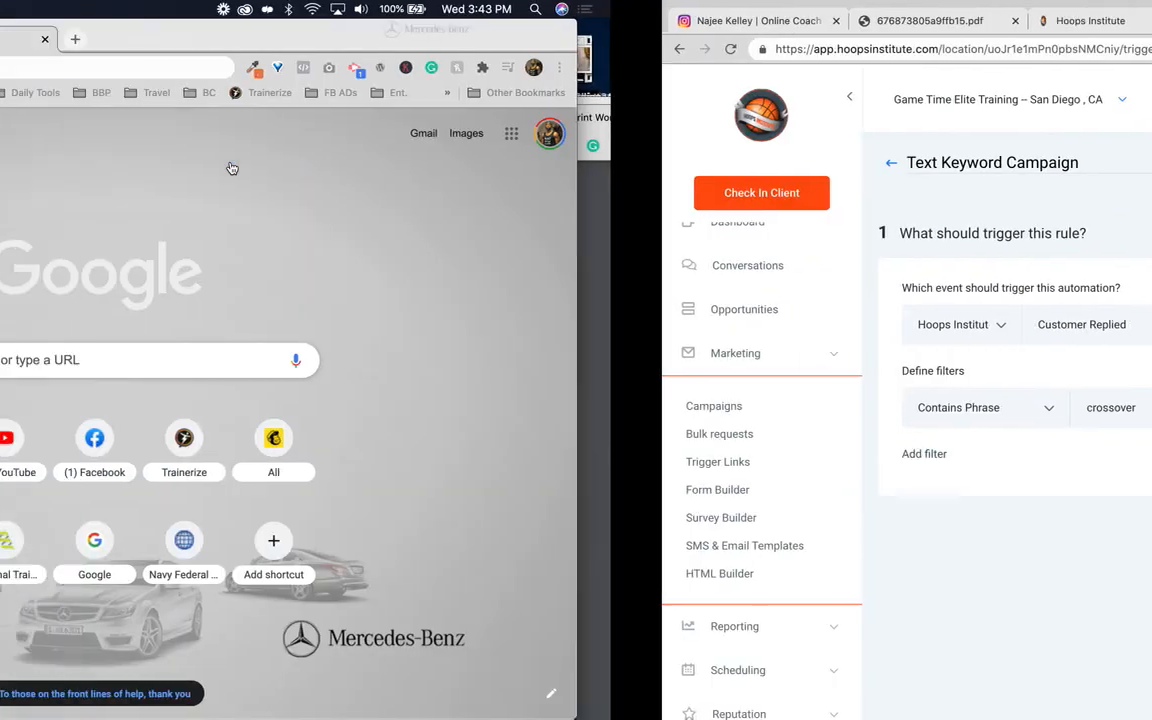
click(292, 65)
key(super+c)
key(ctrl+Right)
key(ctrl+Right)
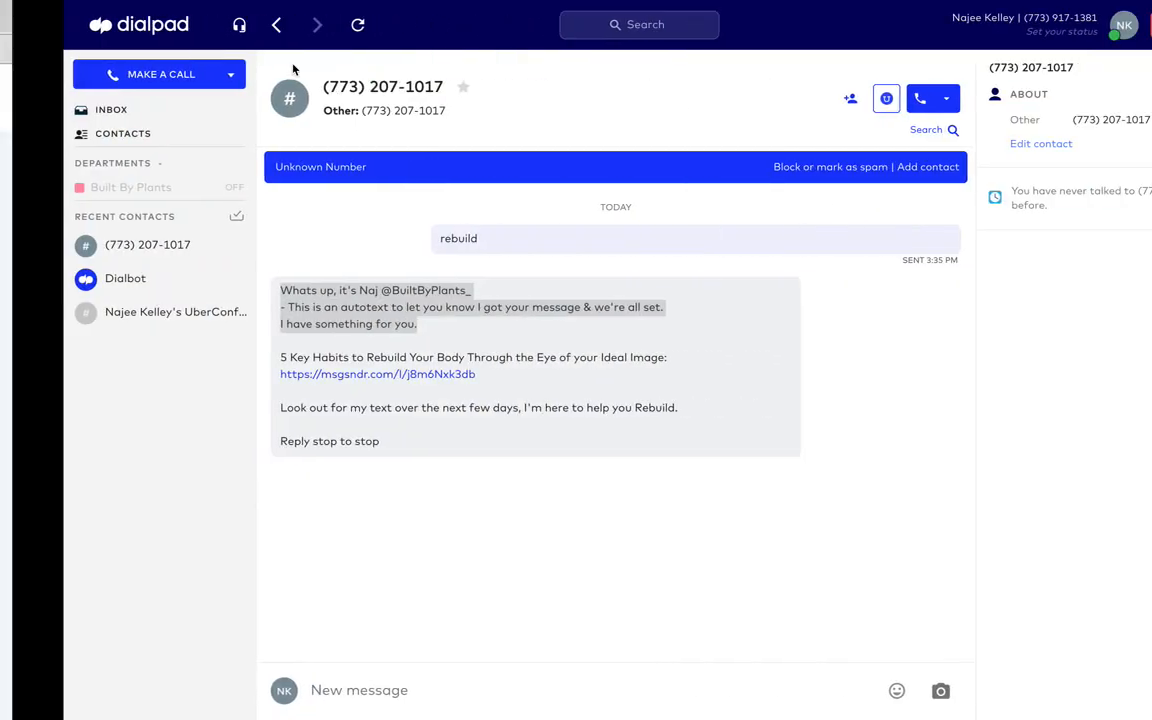
click(422, 476)
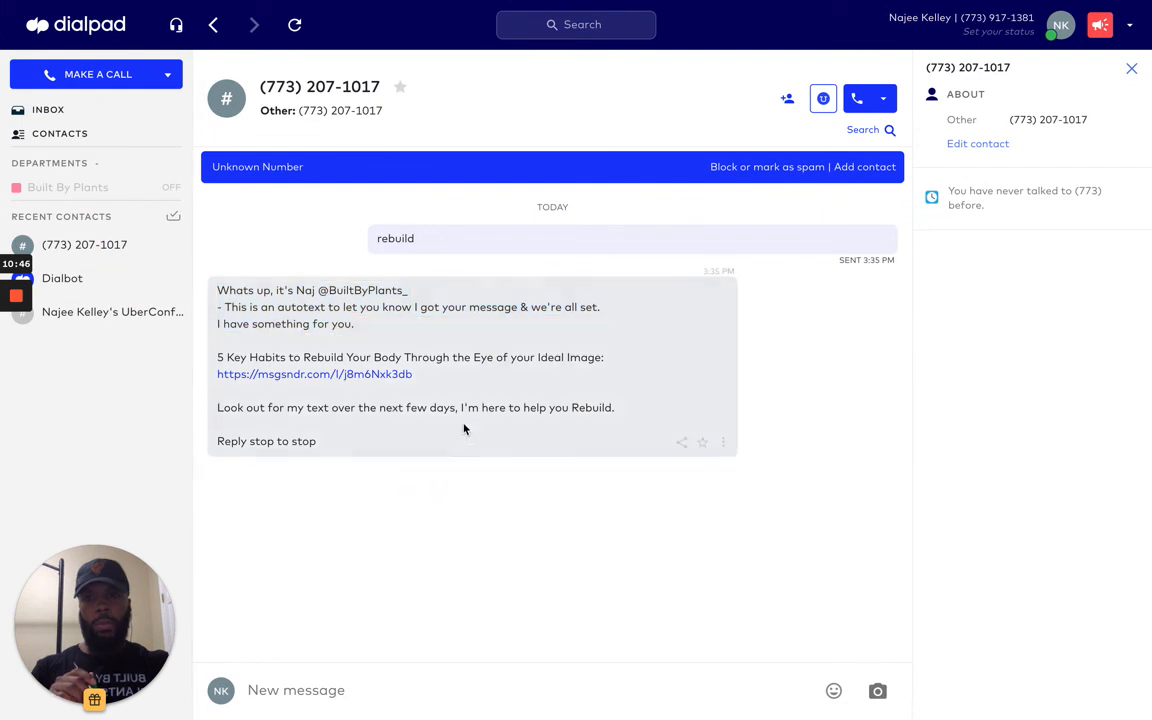
click(169, 76)
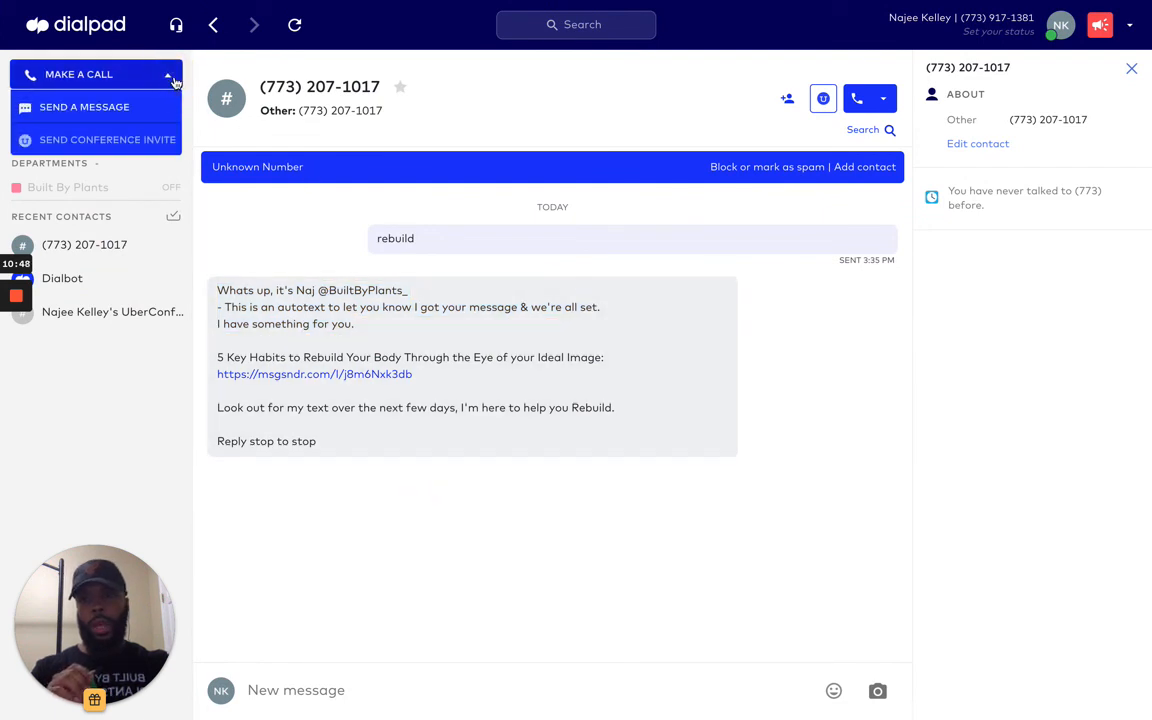
click(117, 112)
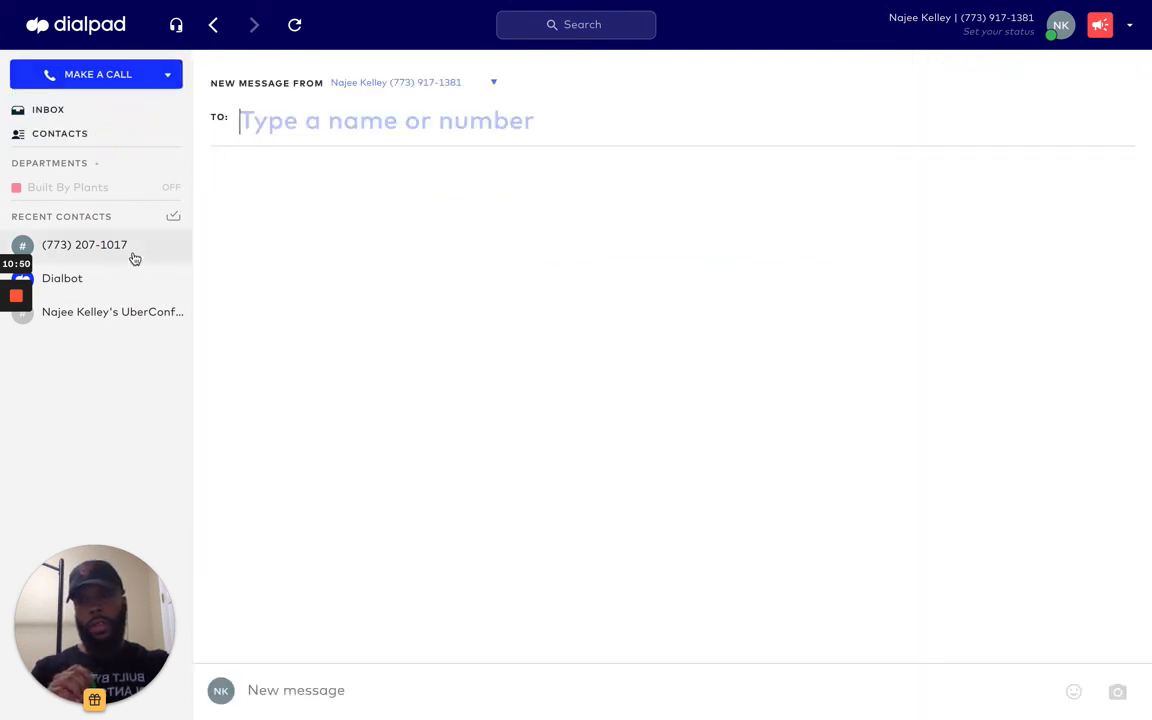
Step: Check the account's phone number in Phone Numbers settings and reopen the Crossover Text Keyword Campaign
key(ctrl+Left)
click(789, 22)
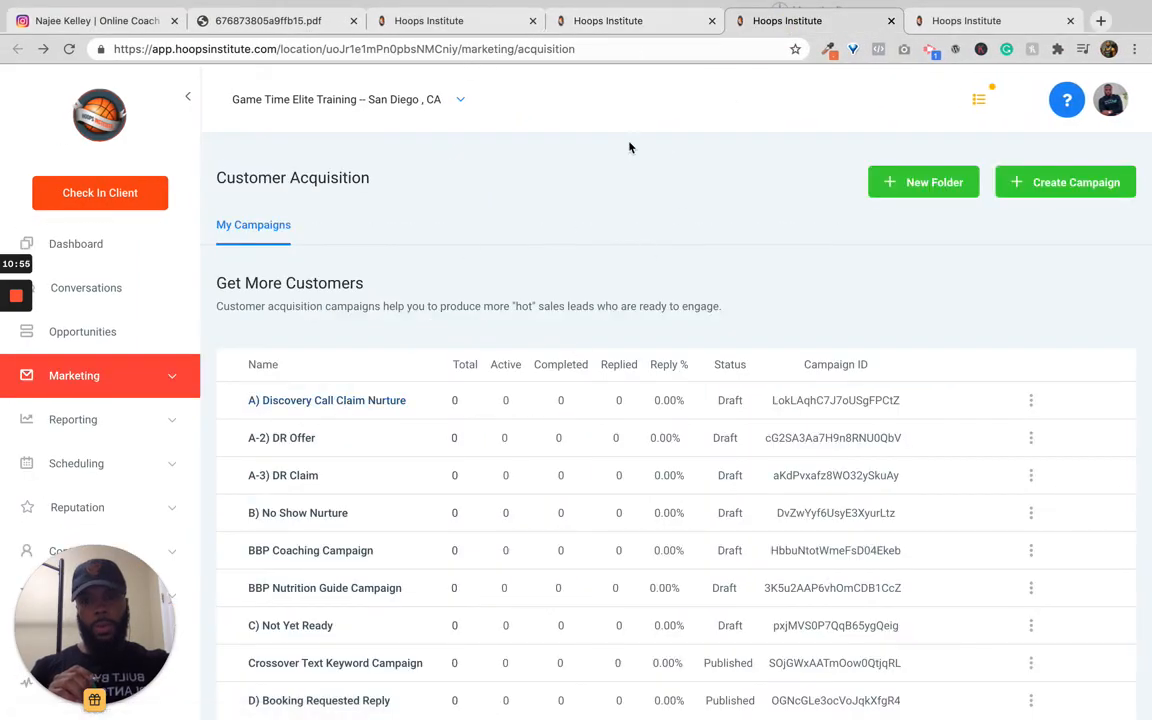
click(948, 22)
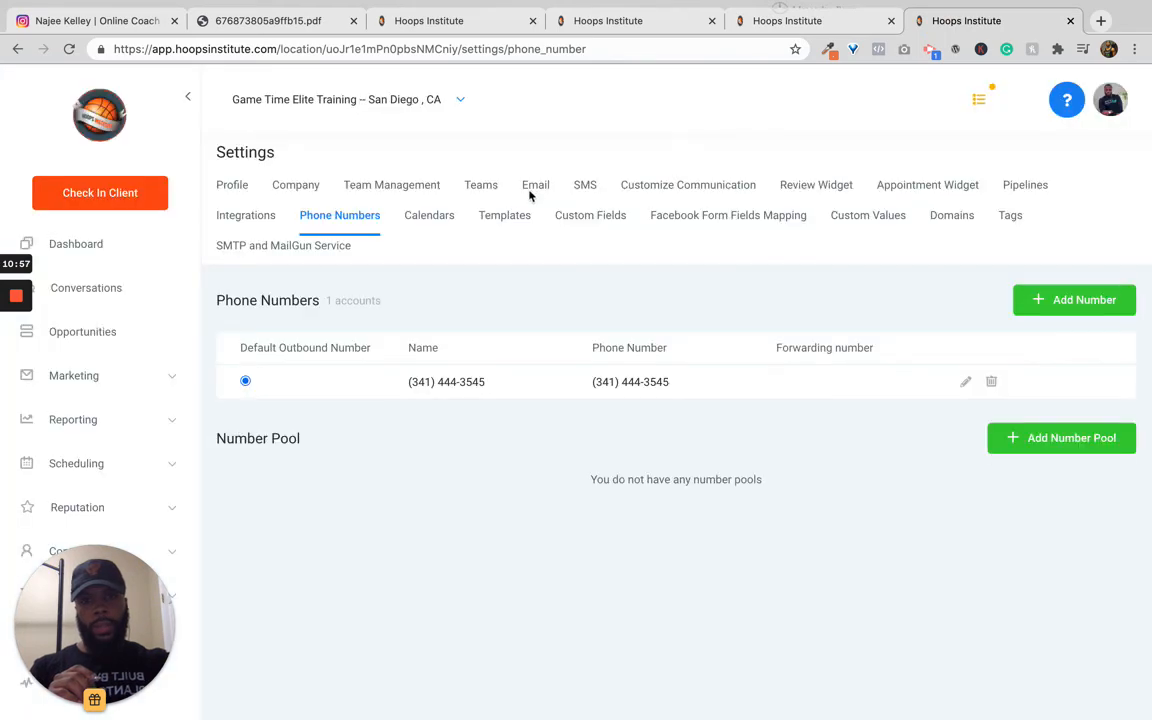
click(779, 33)
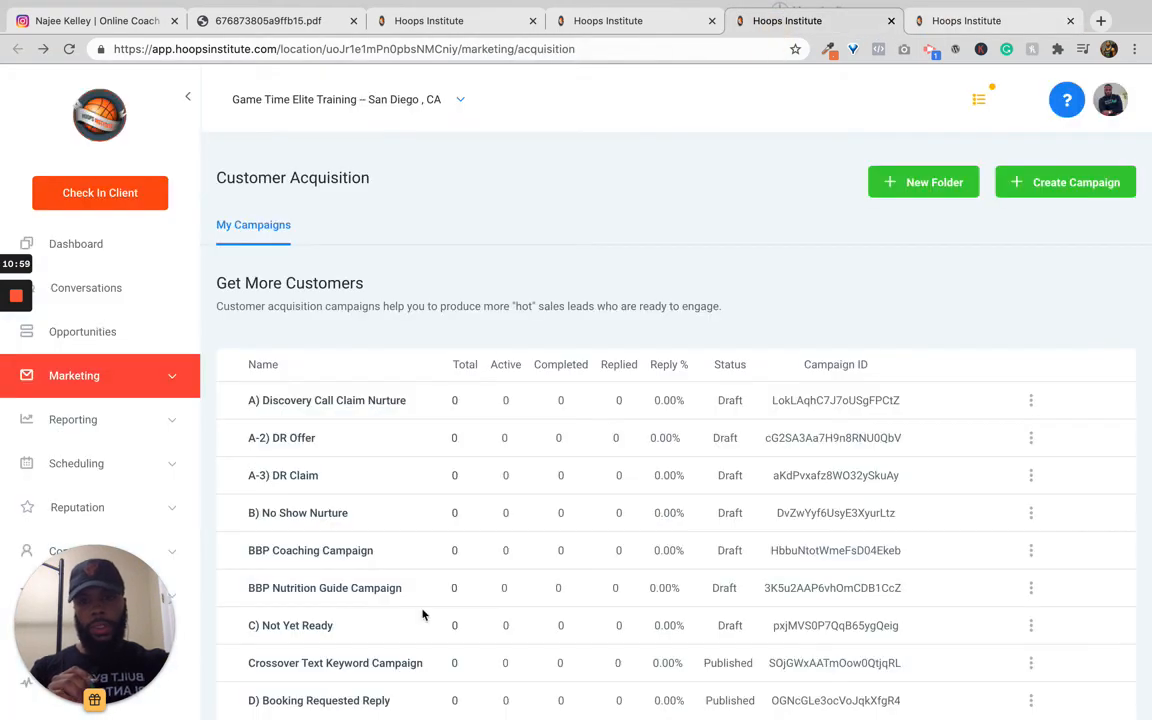
scroll(424, 612, down, 2)
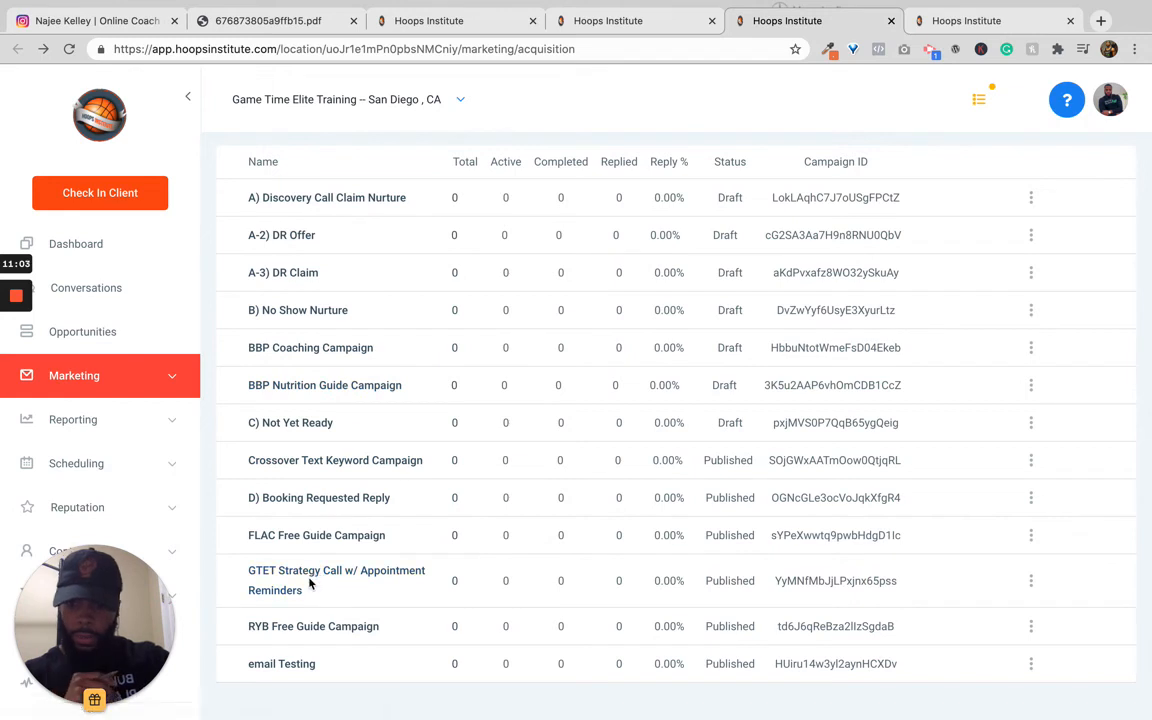
click(315, 460)
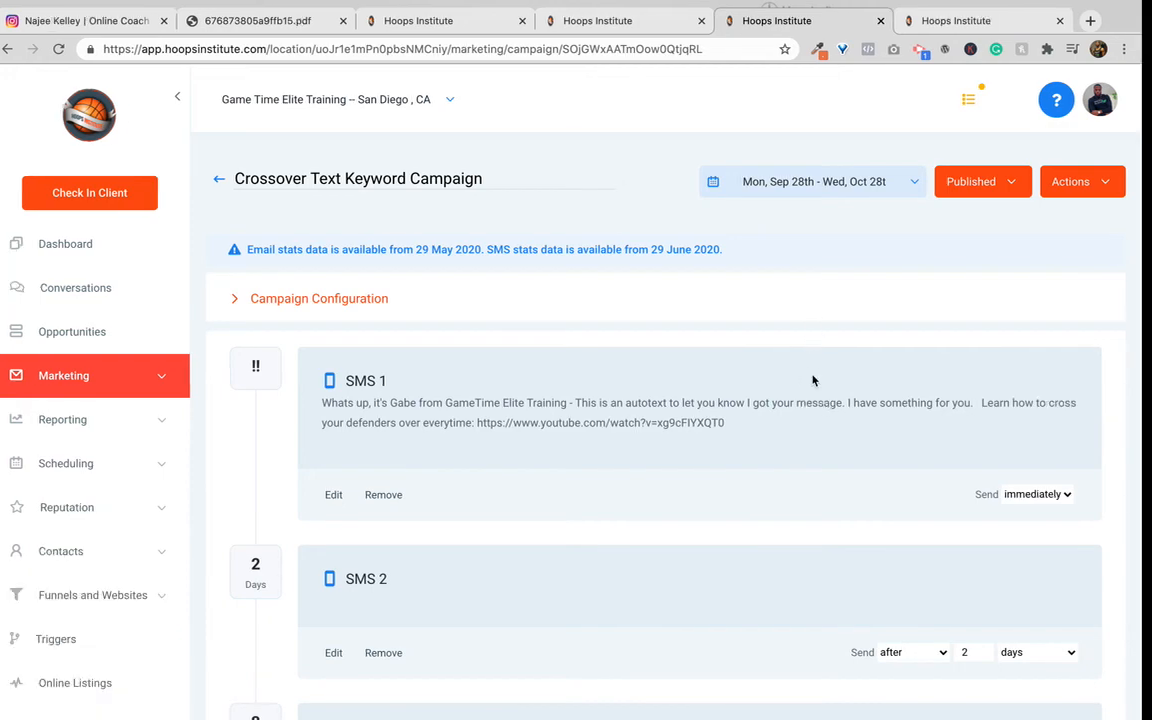
Step: Paste the Hoops Institute account's phone number as the new message's recipient and select it
key(ctrl+Right)
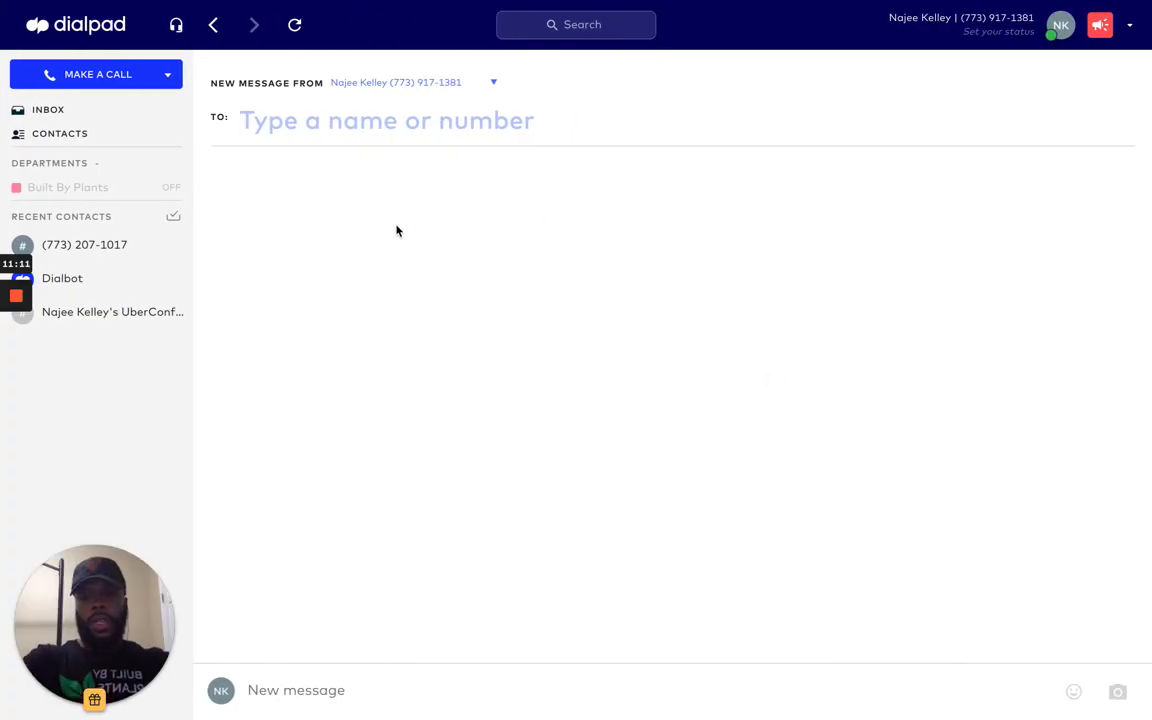
key(ctrl+v)
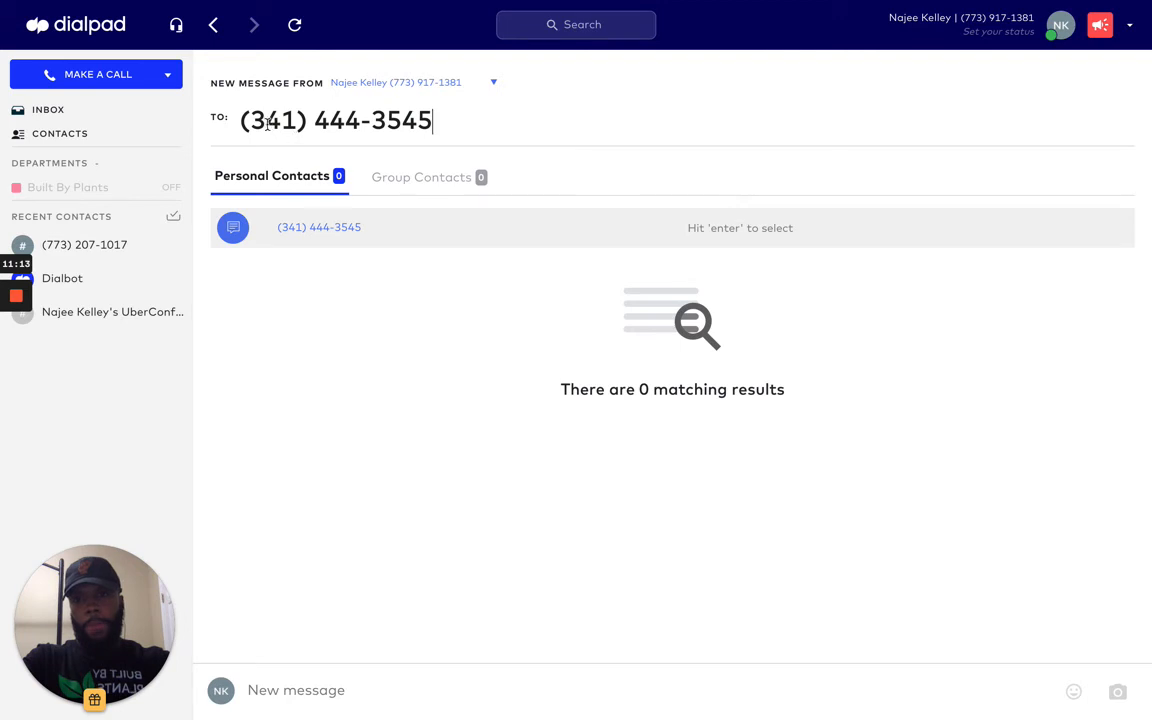
click(292, 690)
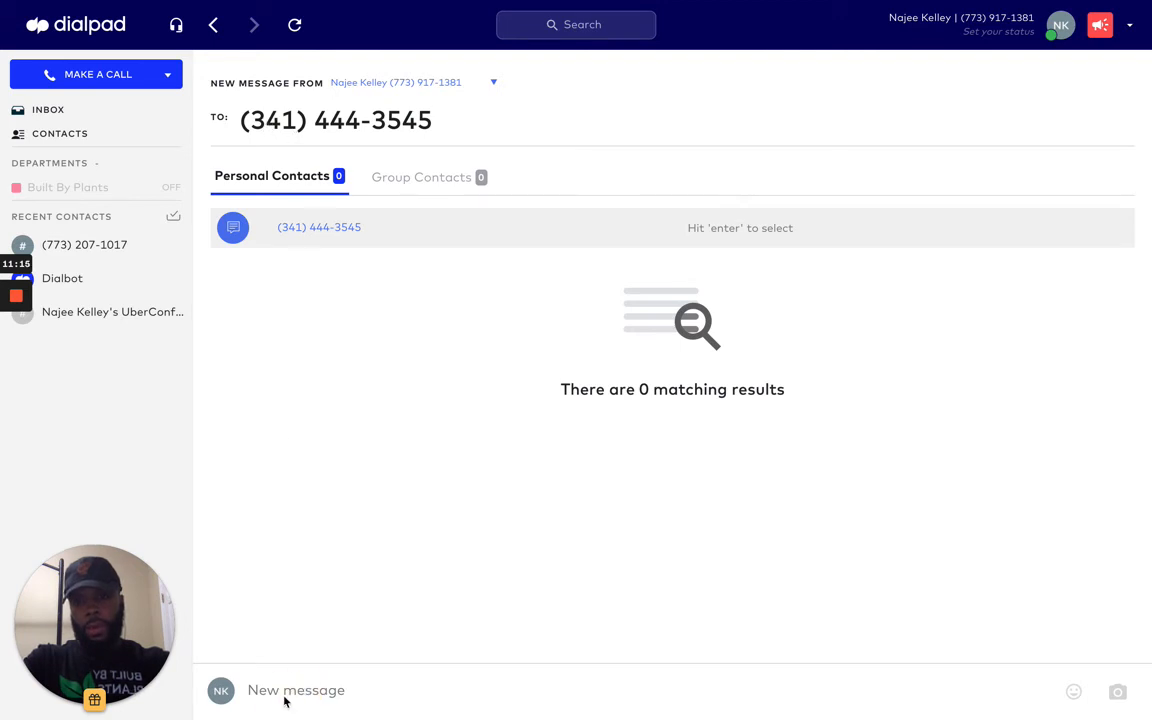
click(413, 542)
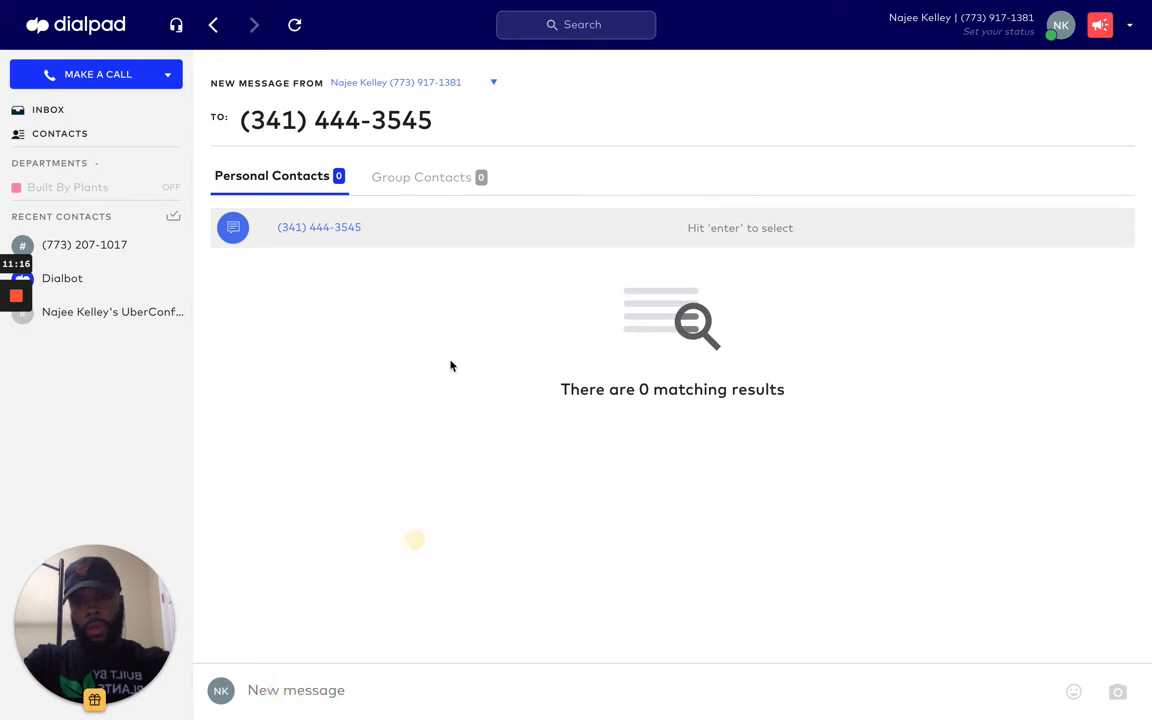
click(472, 130)
click(330, 229)
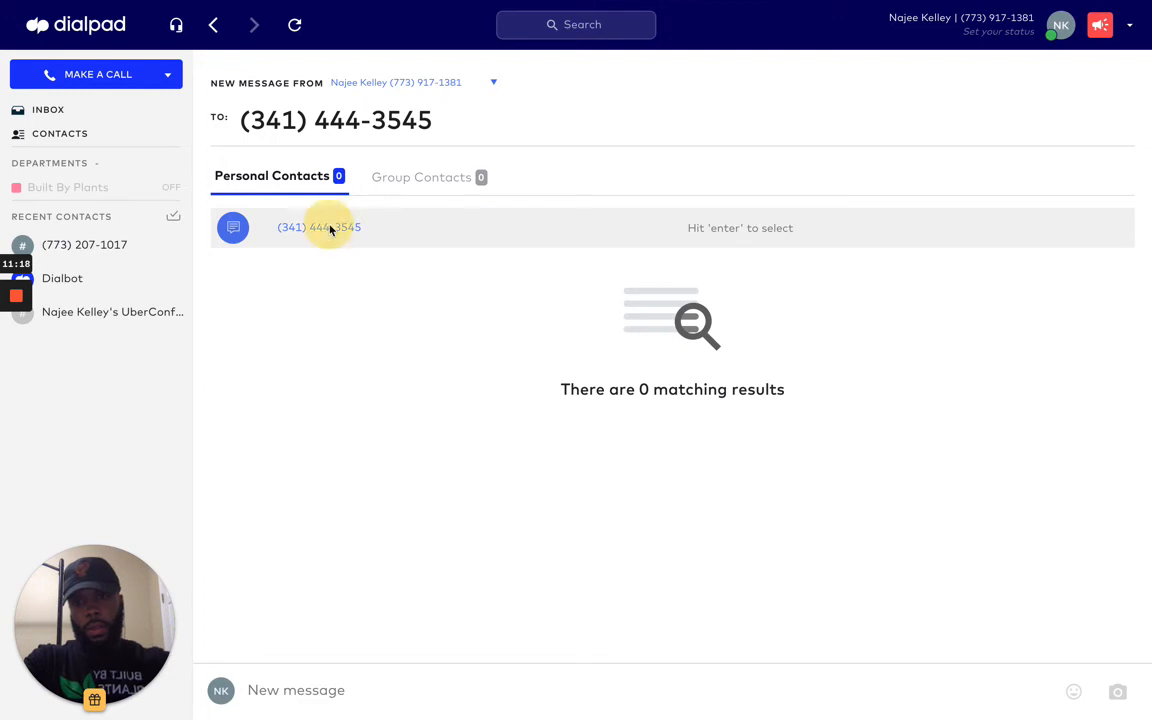
Step: Write and send the text message 'crossover' to the Hoops Institute number
click(286, 690)
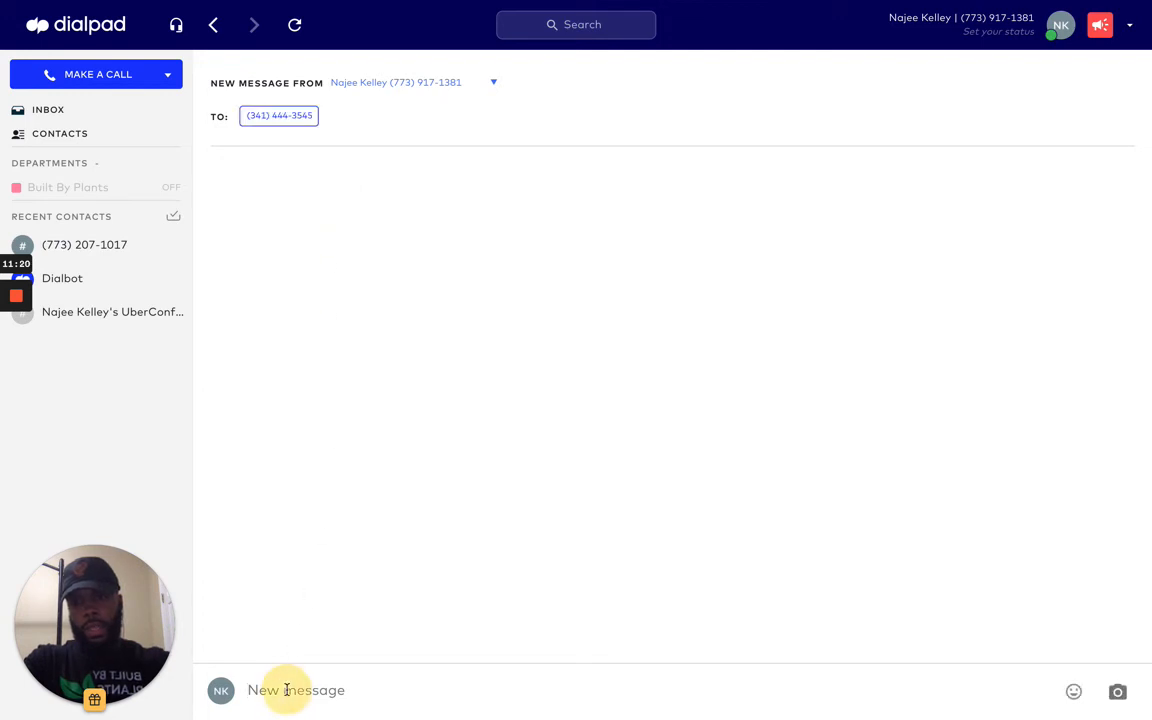
text(crossover)
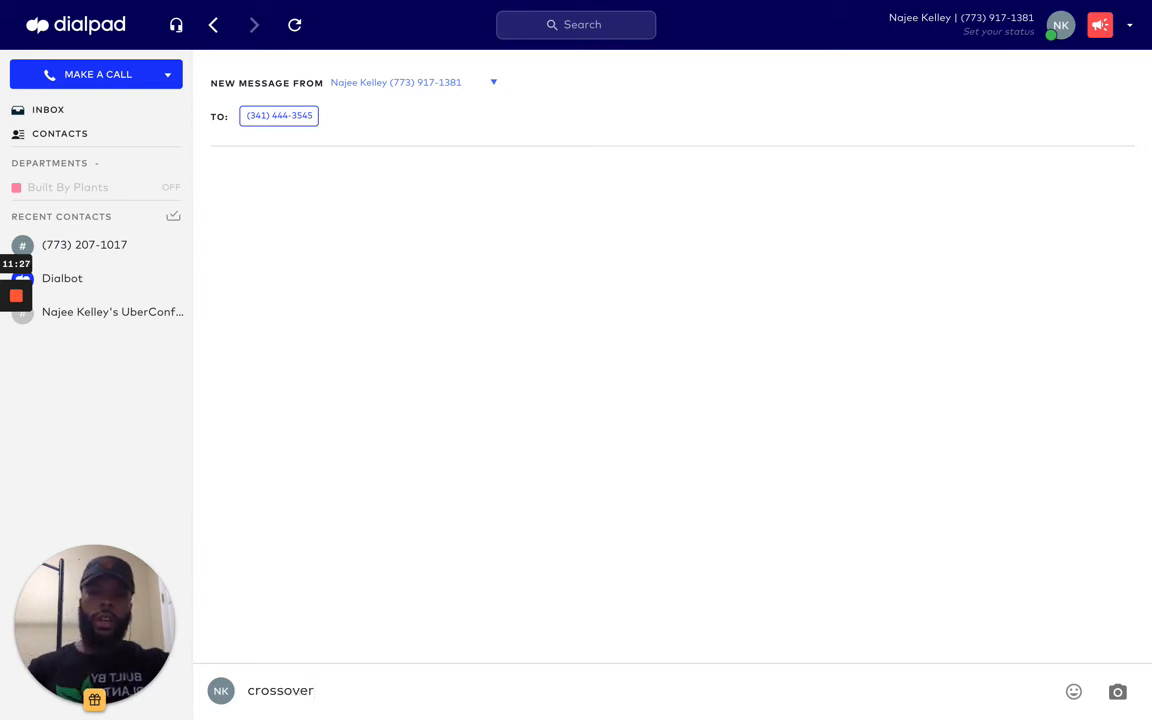
key(Return)
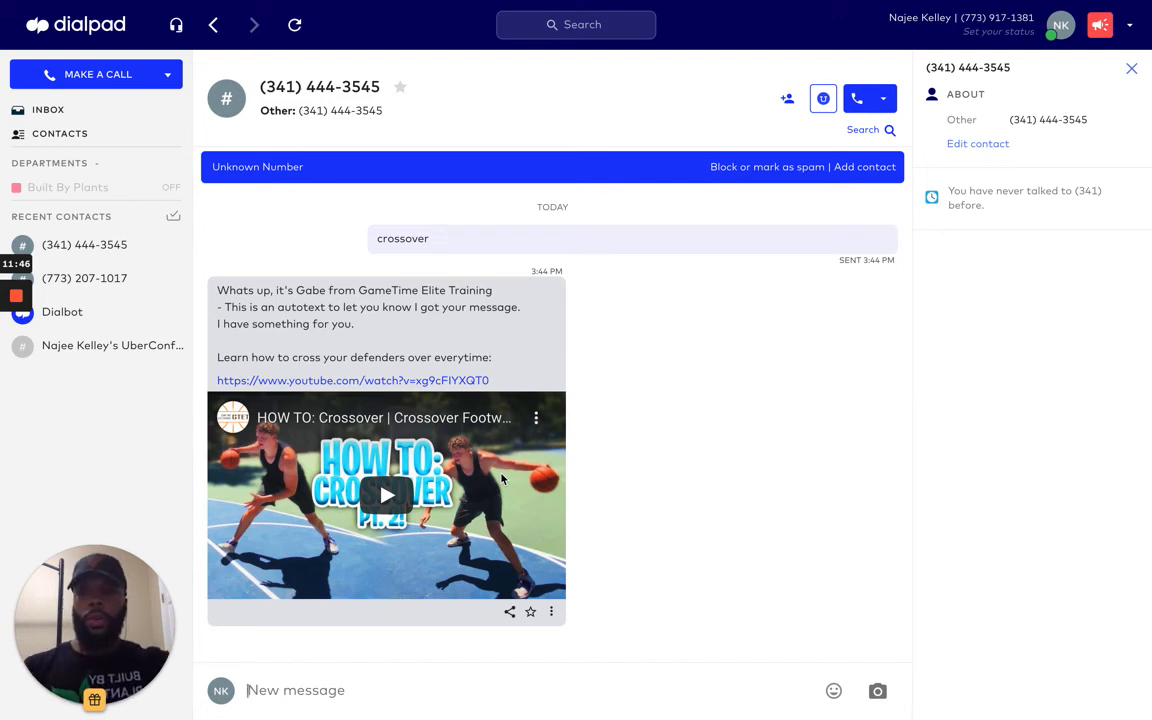
Step: Review the campaign's first SMS and the Instagram profile, then return to the Dialpad conversation and its sent 'crossover' text
key(ctrl+Left)
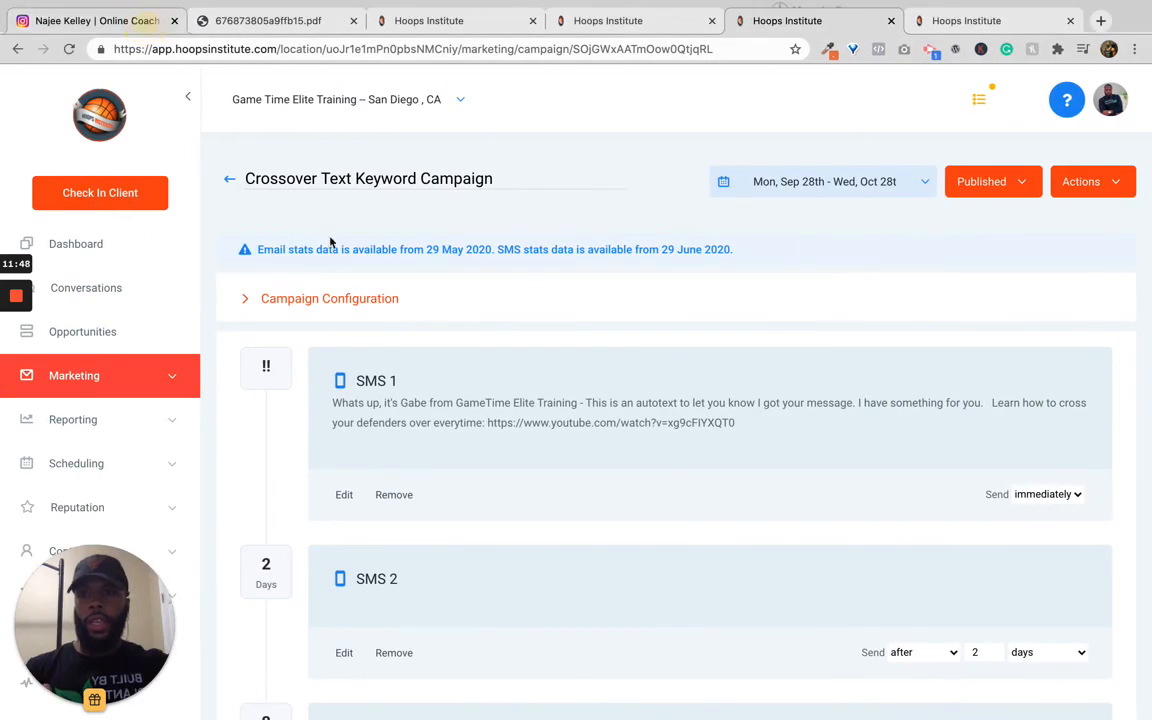
click(135, 20)
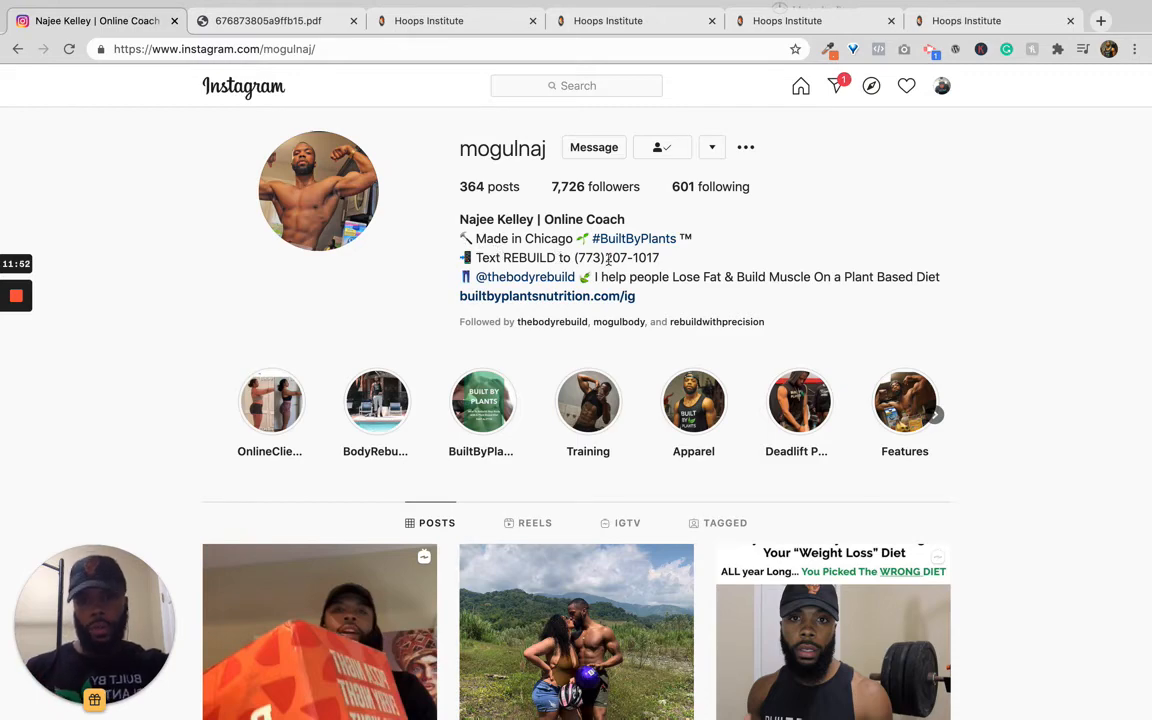
key(ctrl+Right)
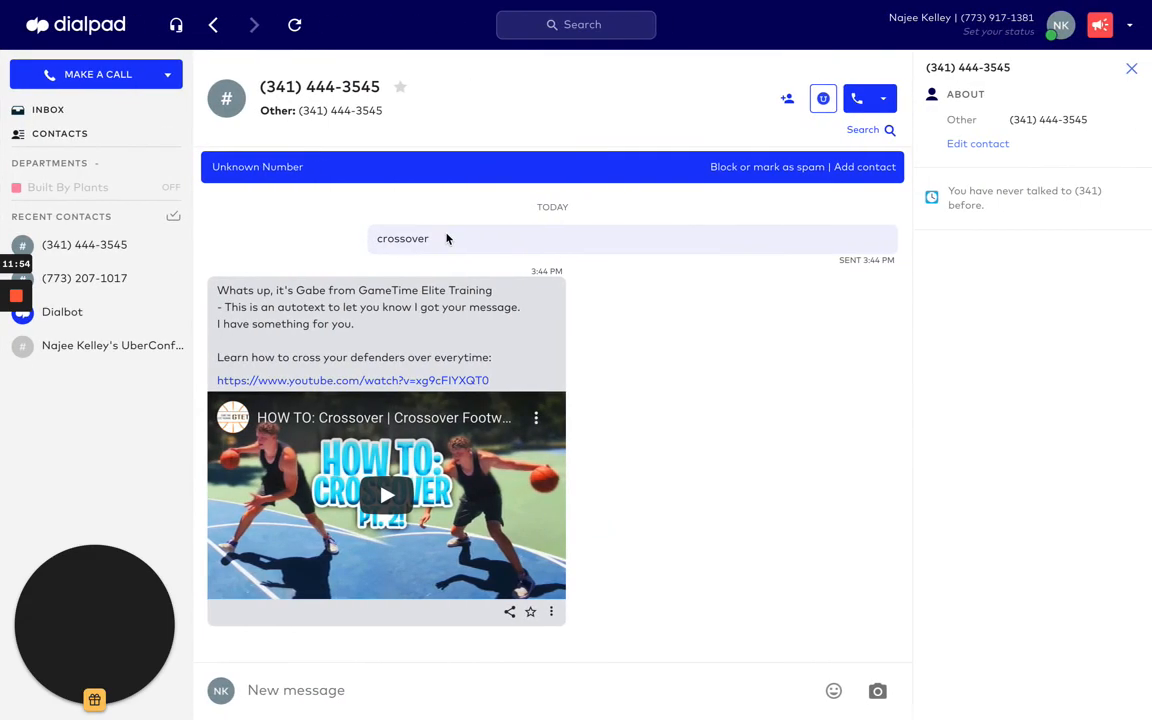
drag(430, 239, 377, 239)
click(444, 241)
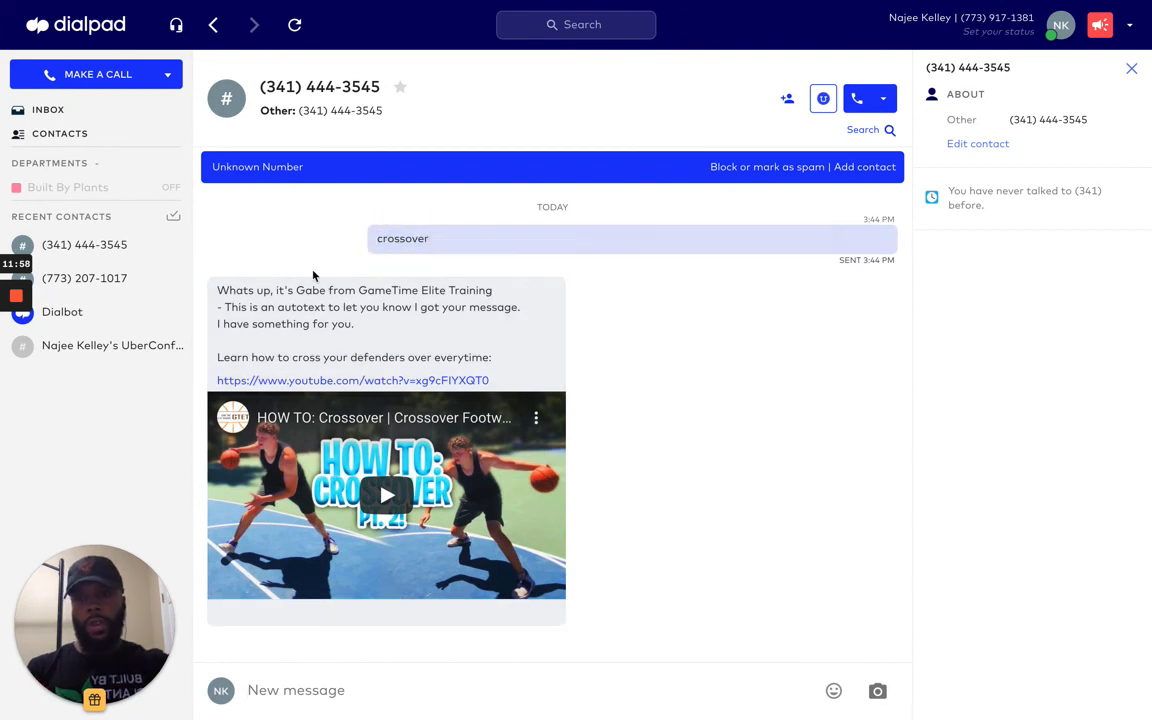